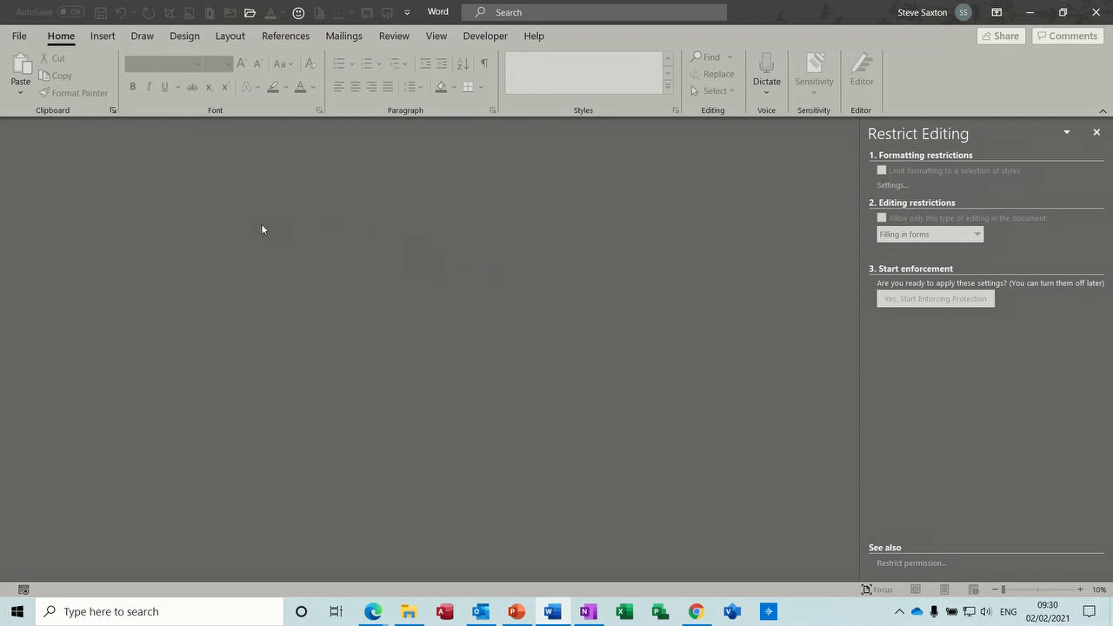
- Create a new document from the 'Auto Filling a form from a drop down list 2020' template
left_click(18, 38)
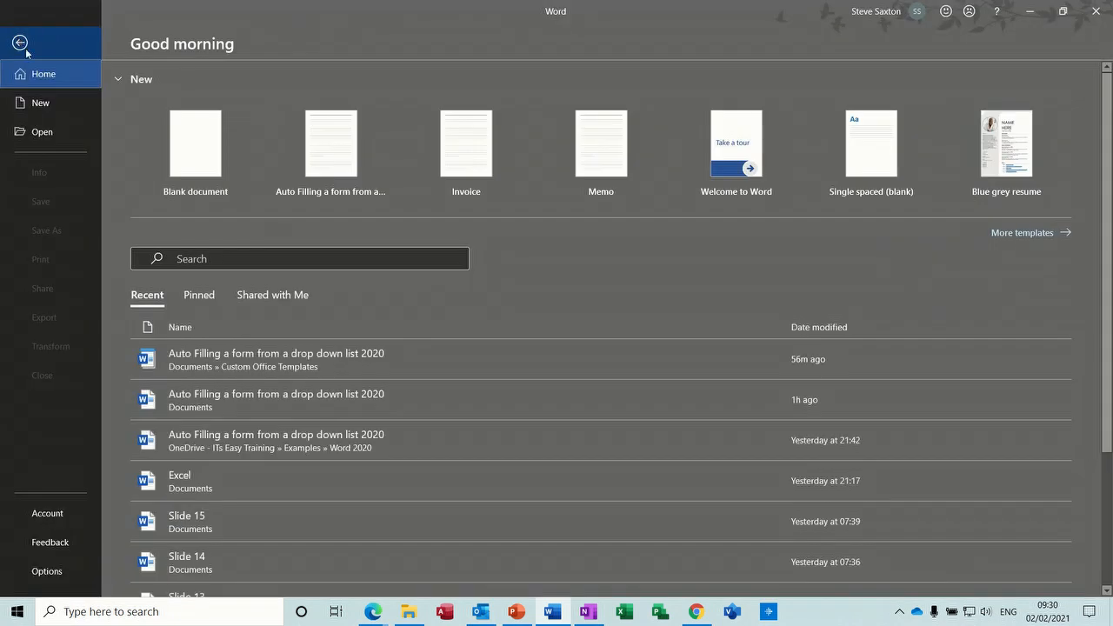
left_click(51, 104)
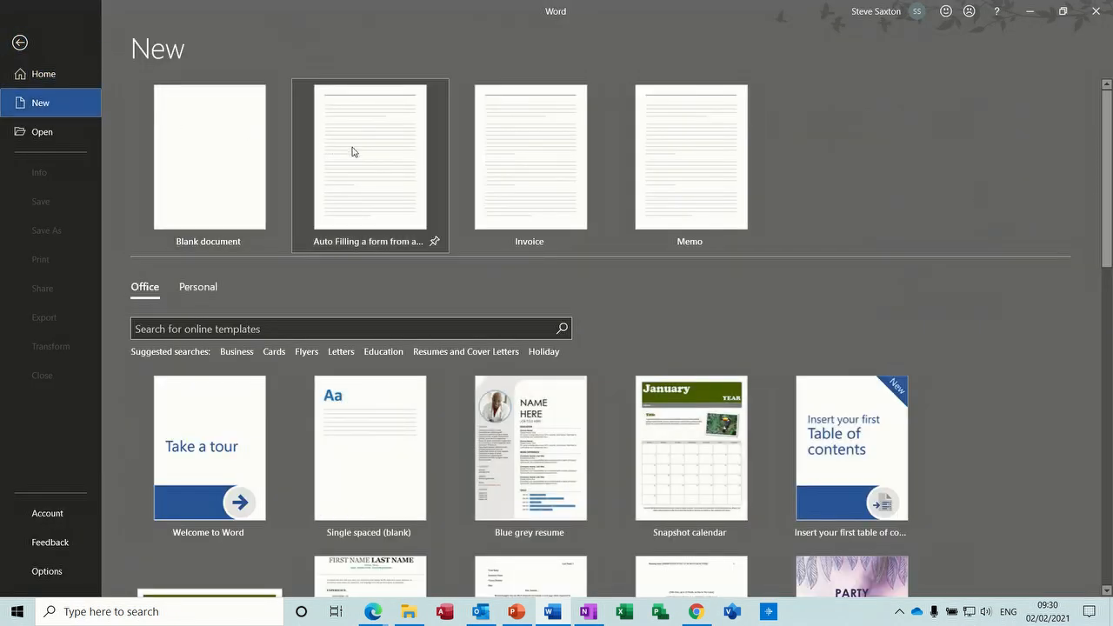
left_click(372, 148)
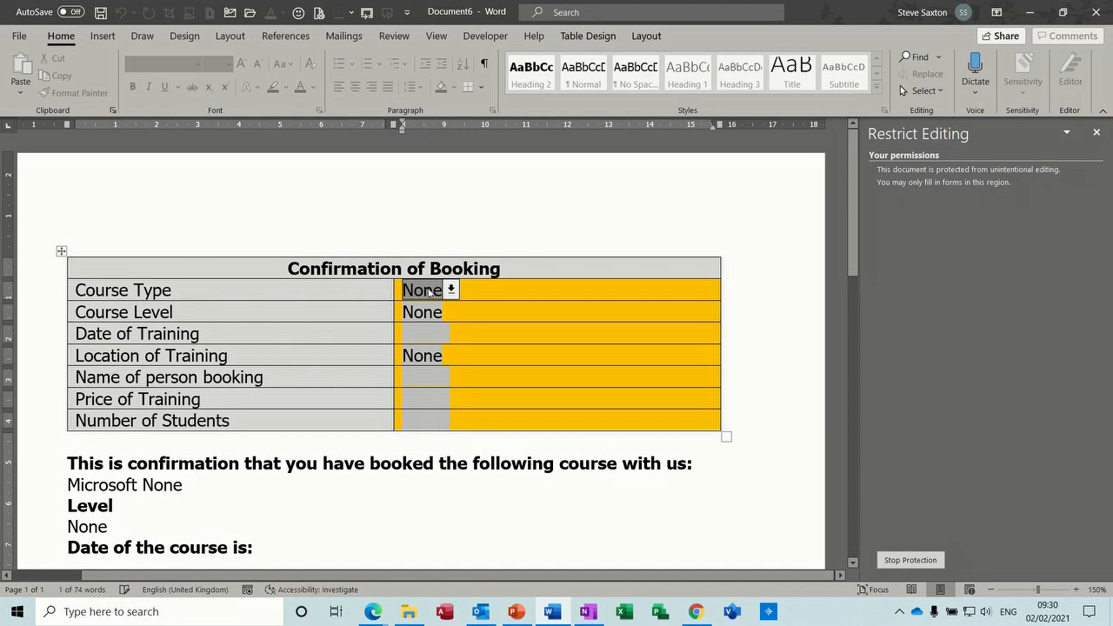
- Choose Excel as the Course Type and Introduction as the Course Level
left_click(452, 291)
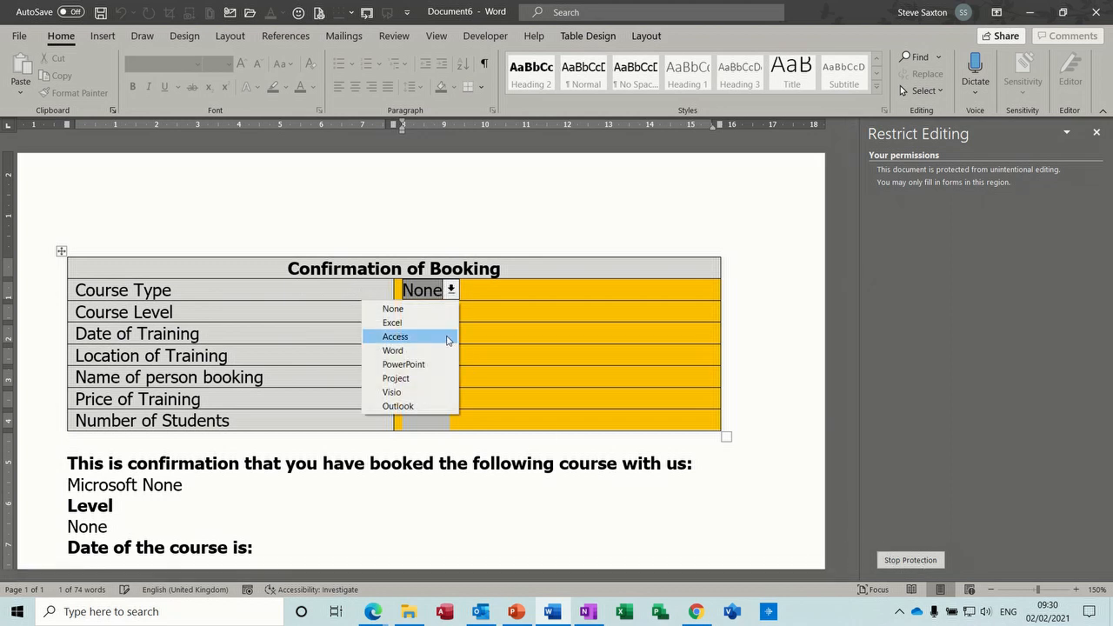
left_click(429, 322)
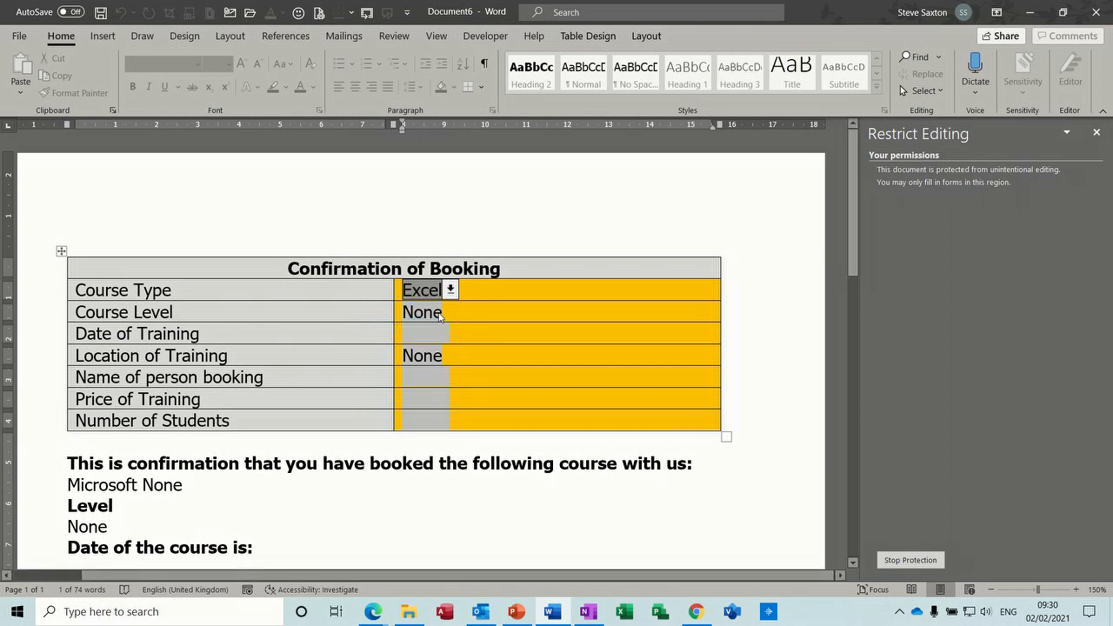
left_click(449, 313)
left_click(429, 340)
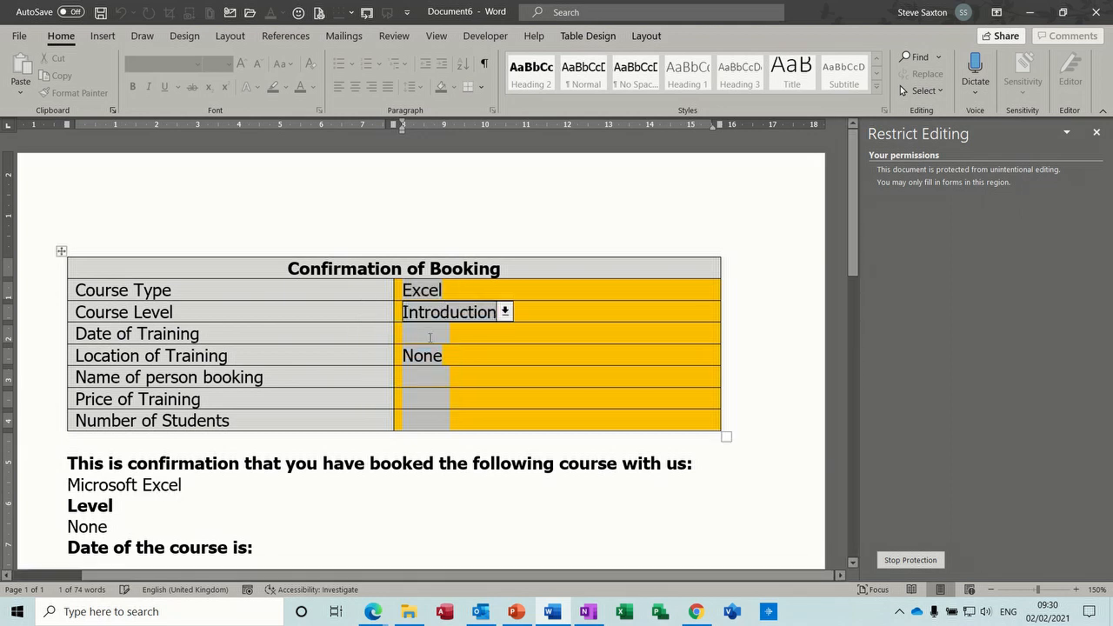
- Enter 21/08/2021 as the training date and choose Online as the location
left_click(435, 333)
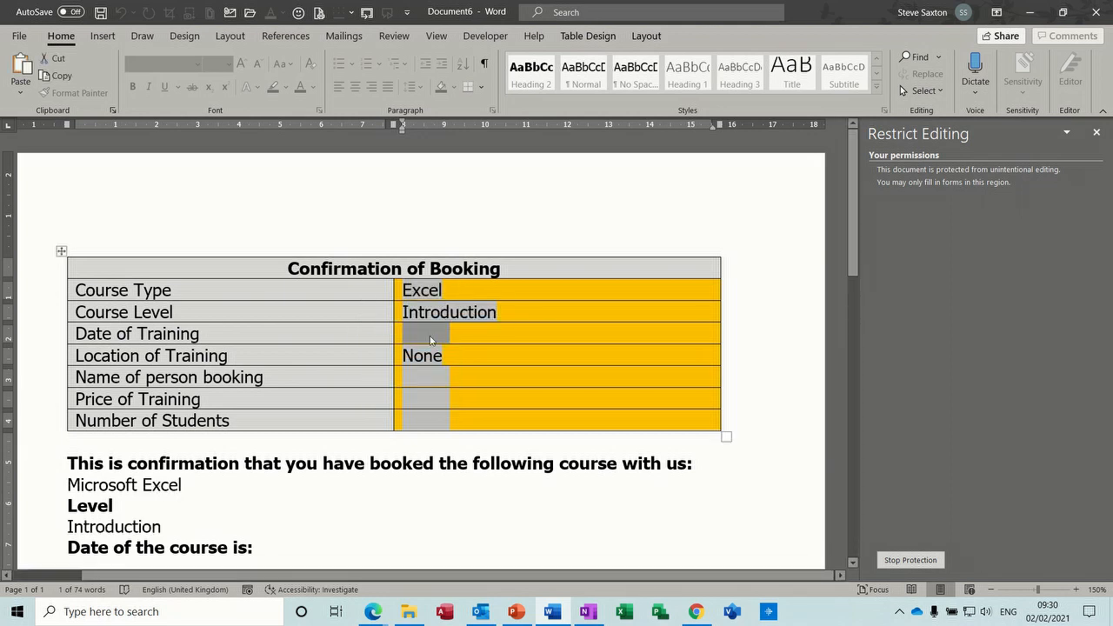
type("21/08")
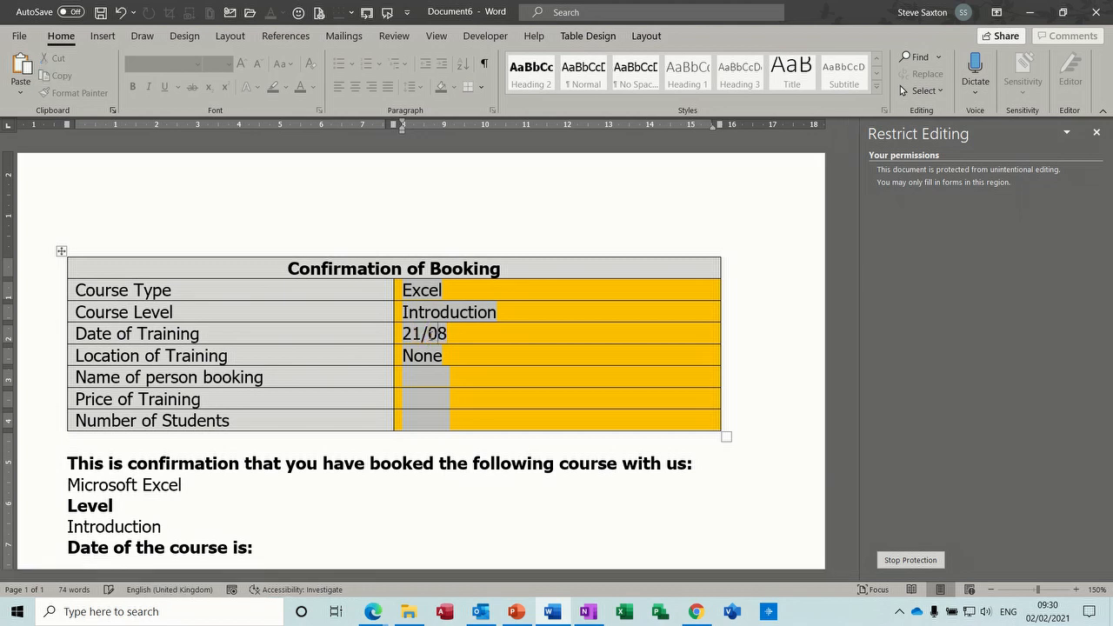
type("21")
left_click(433, 362)
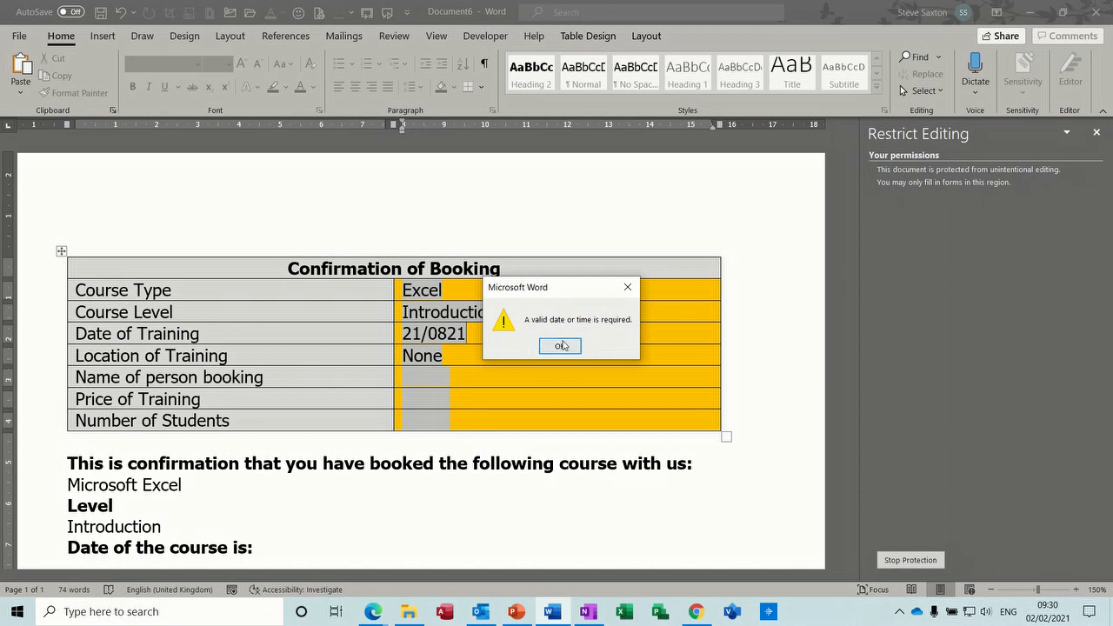
left_click(563, 345)
left_click(447, 334)
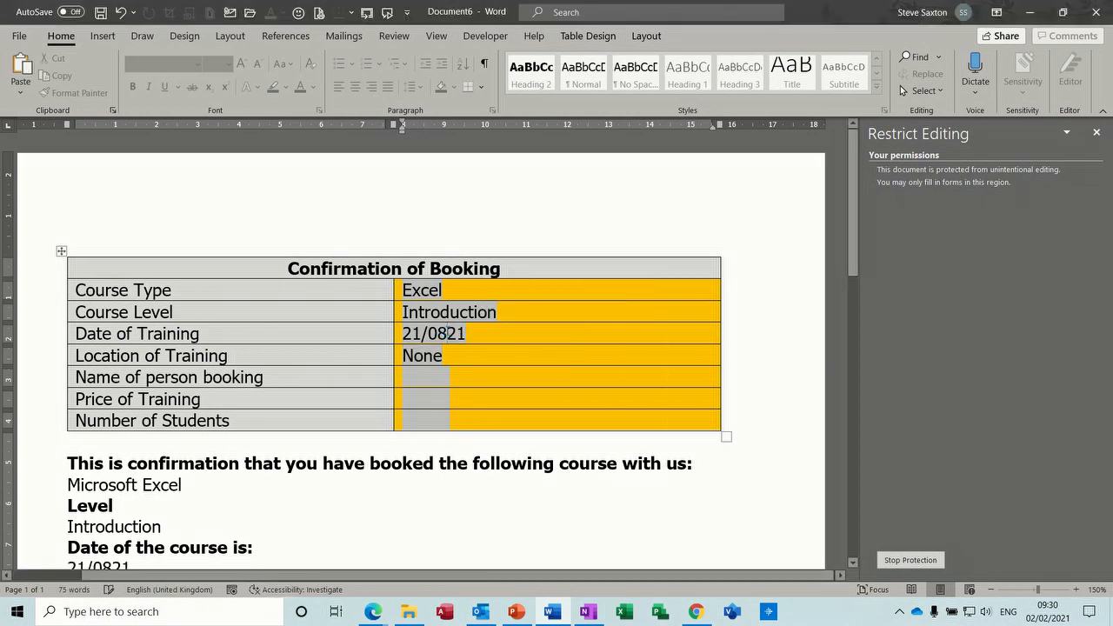
type("/")
left_click(452, 355)
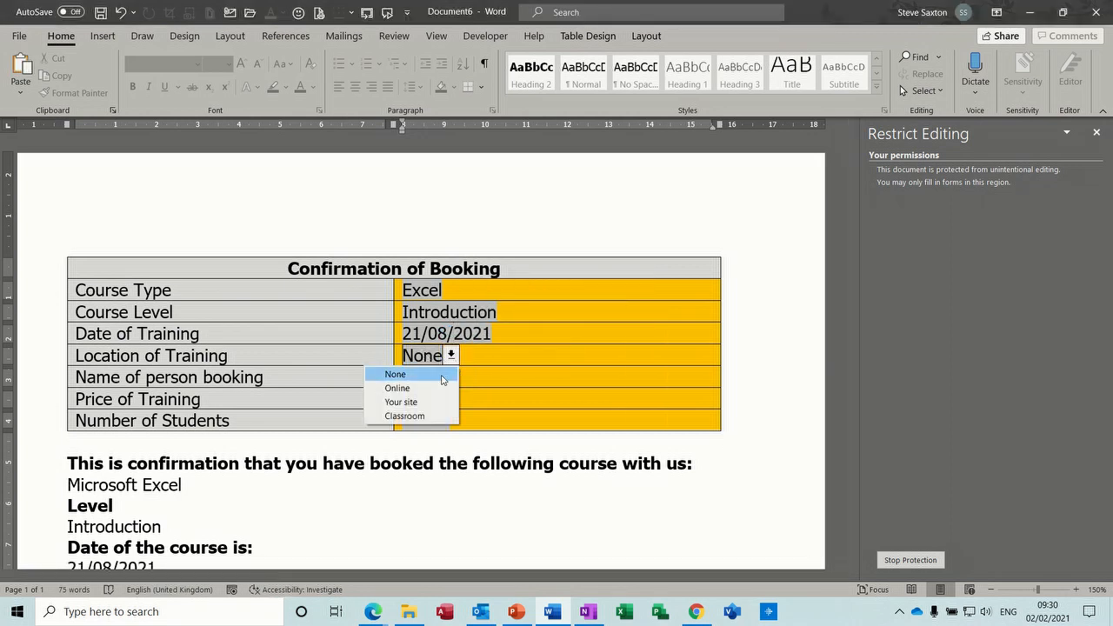
left_click(427, 388)
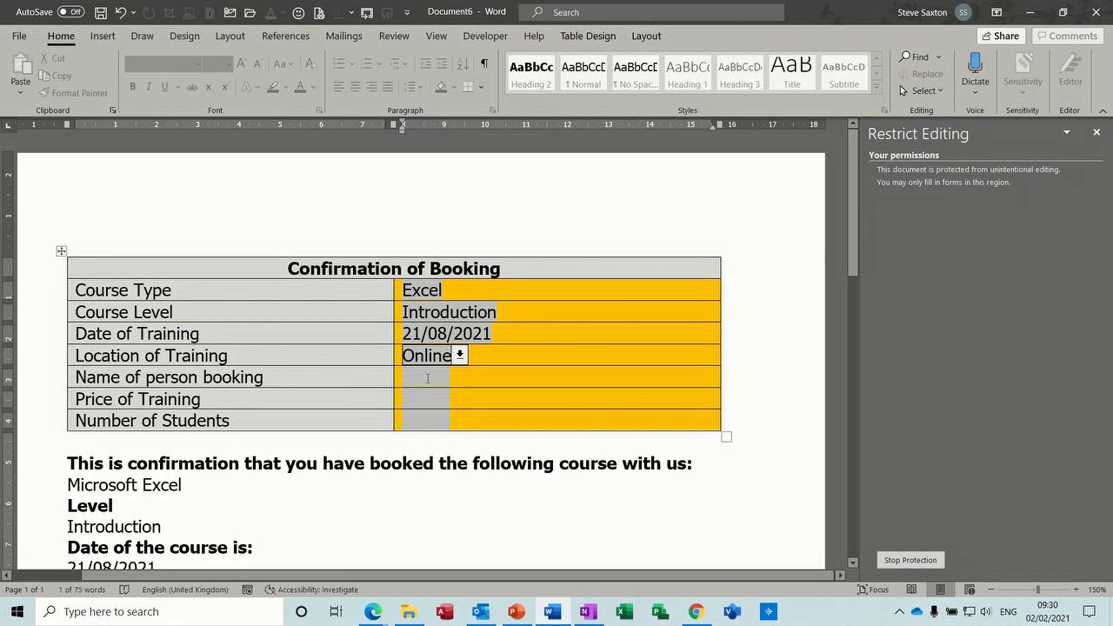
- Enter the booker's name, a price of £250 and 1 student
left_click(427, 379)
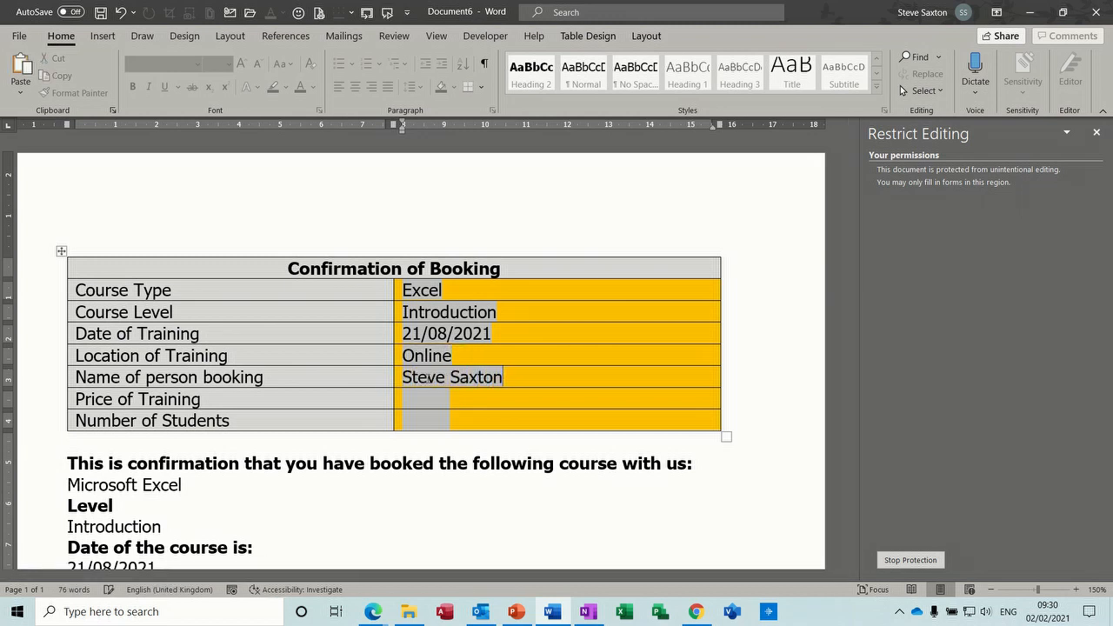
left_click(417, 402)
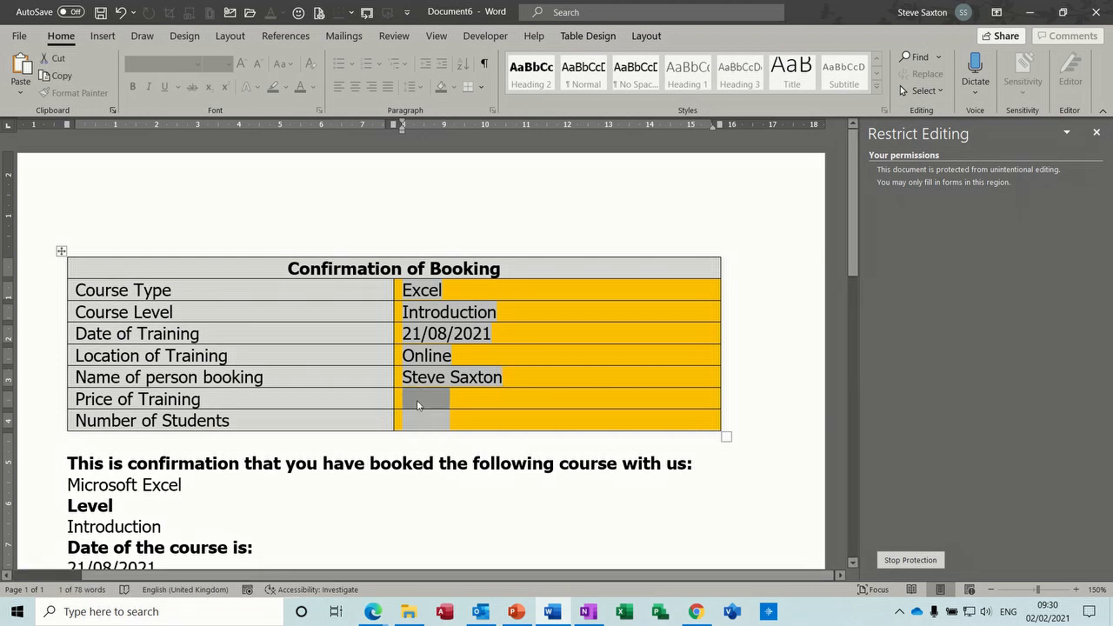
type("£250")
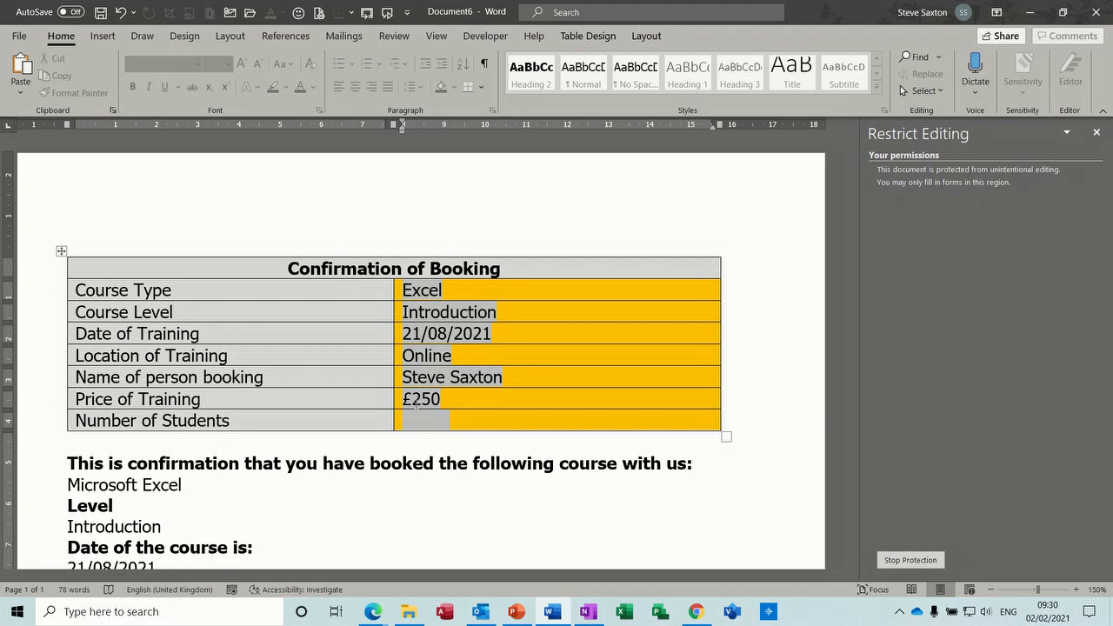
left_click(415, 422)
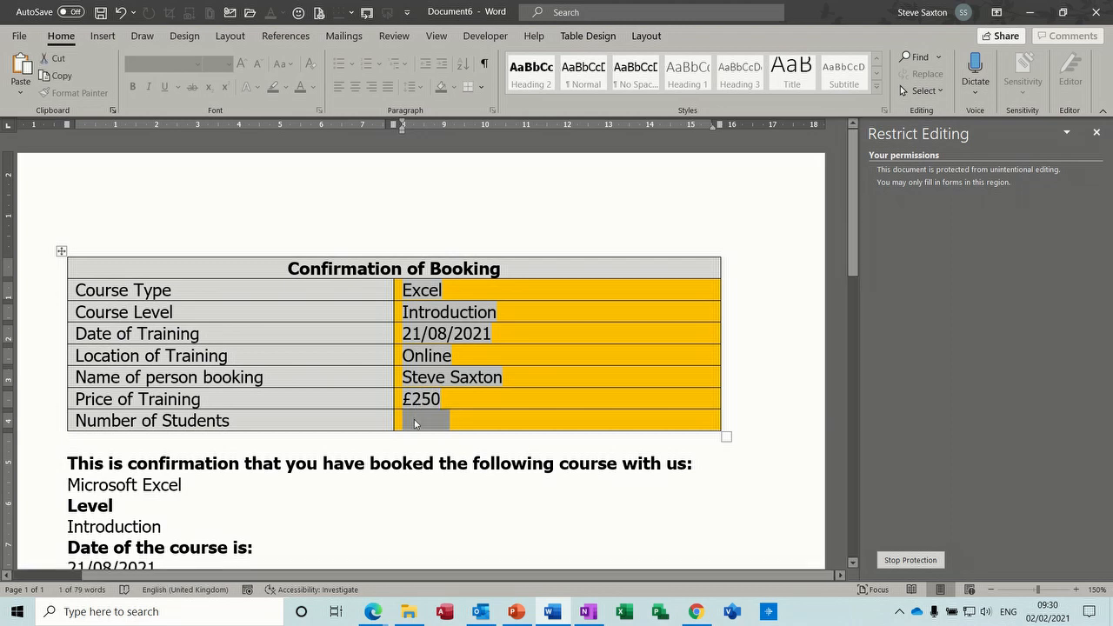
type("1")
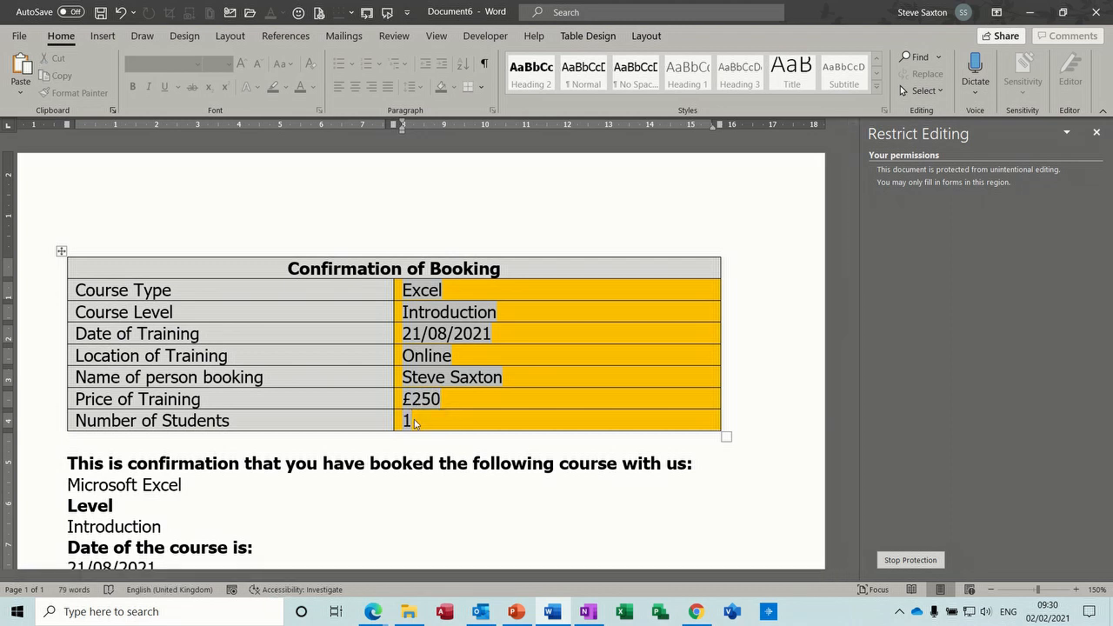
key("Tab")
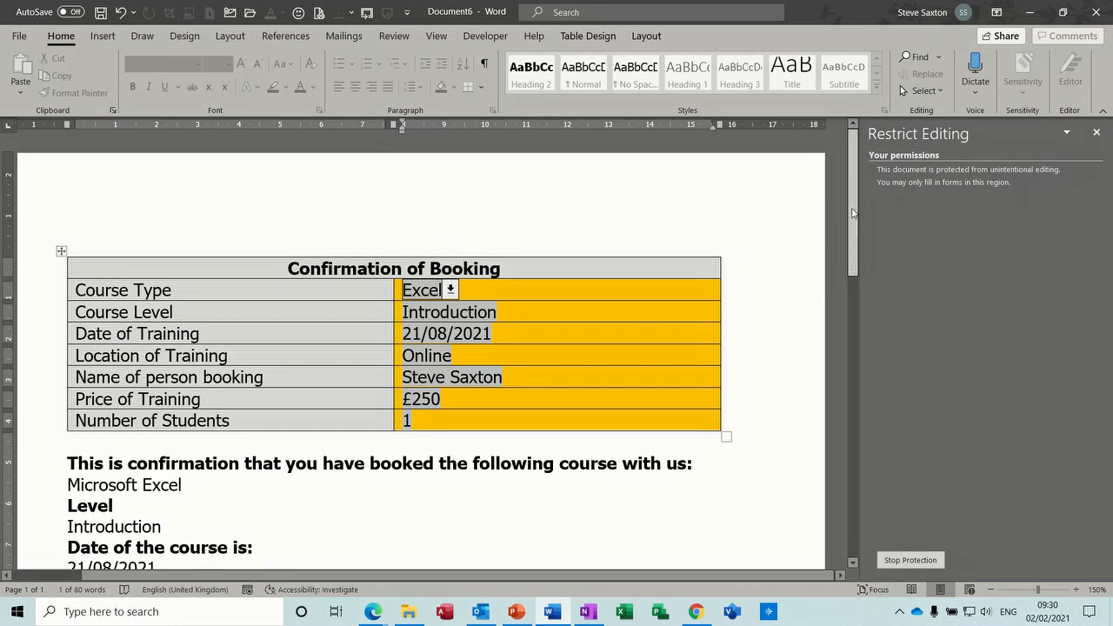
scroll(857, 255, "down", 2)
scroll(856, 256, "down", 4)
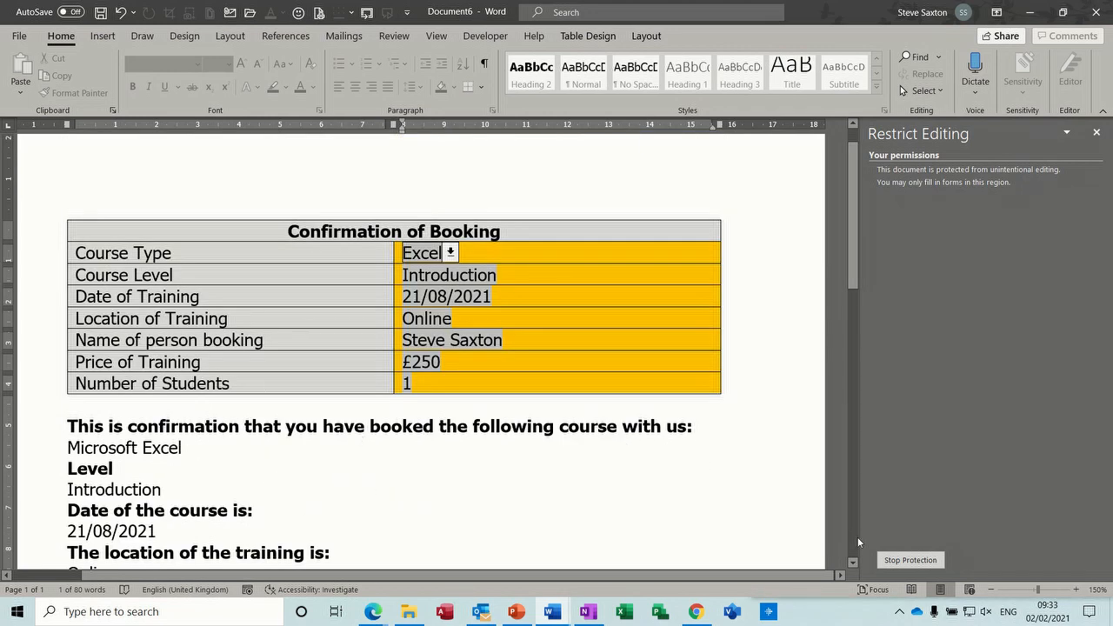
left_click(896, 560)
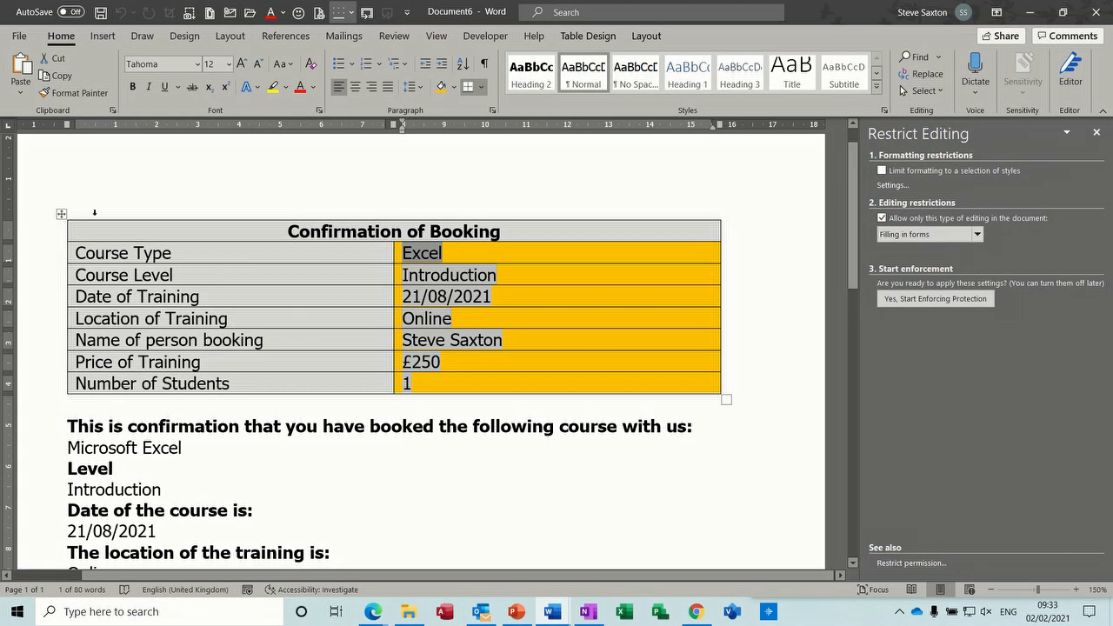
- Copy the booking table into a new document and delete the form fields from its answer cells
left_click(61, 214)
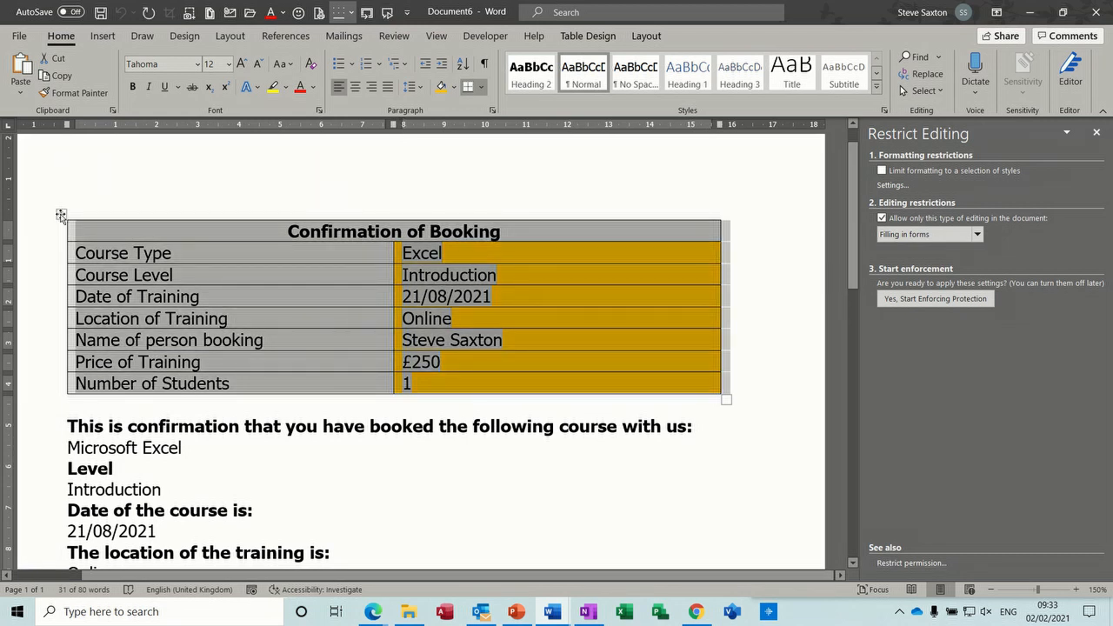
key("ctrl+n")
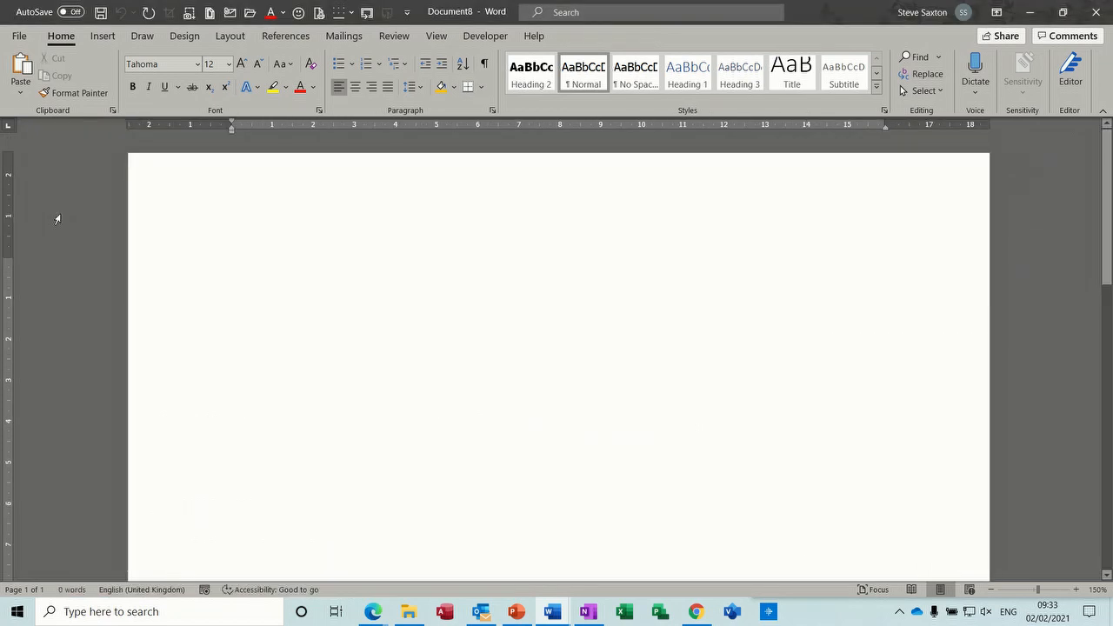
key("ctrl+v")
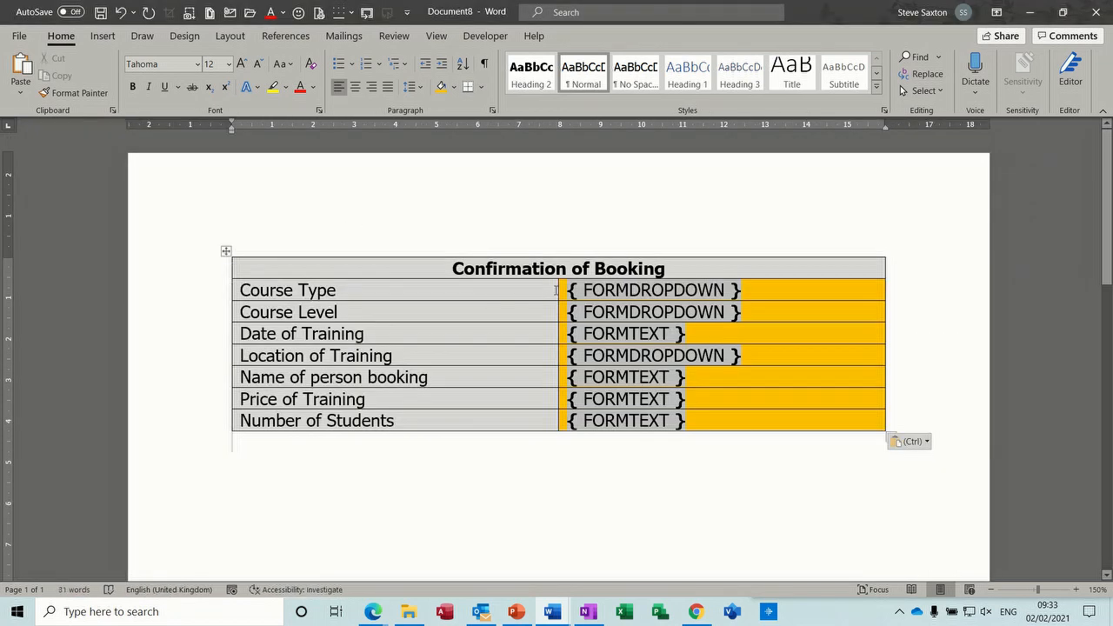
left_click_drag(559, 292, 614, 418)
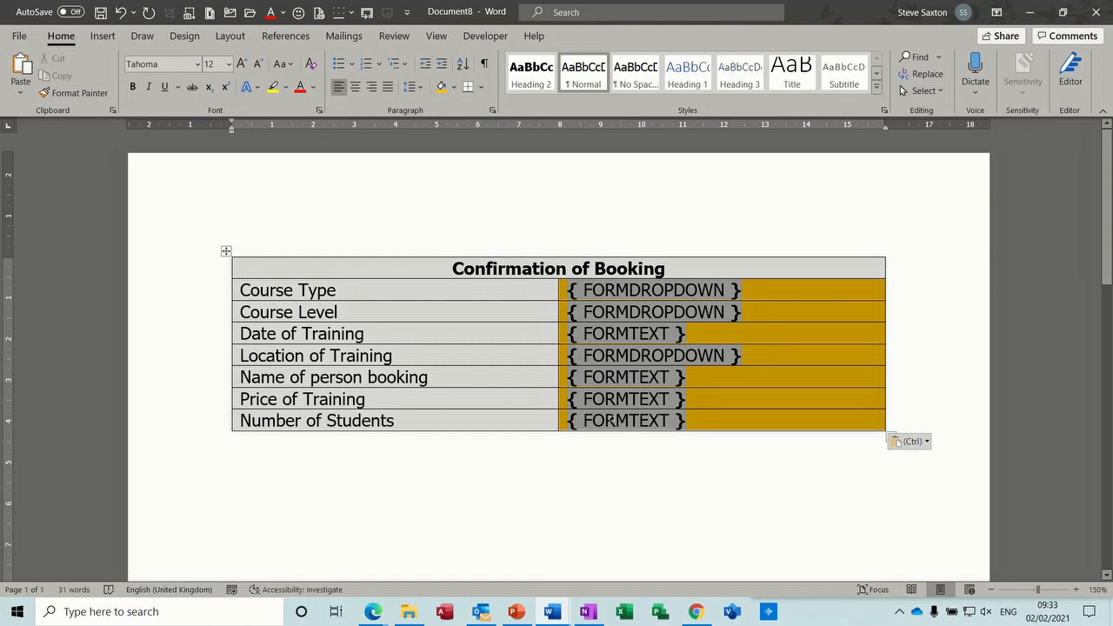
key("Delete")
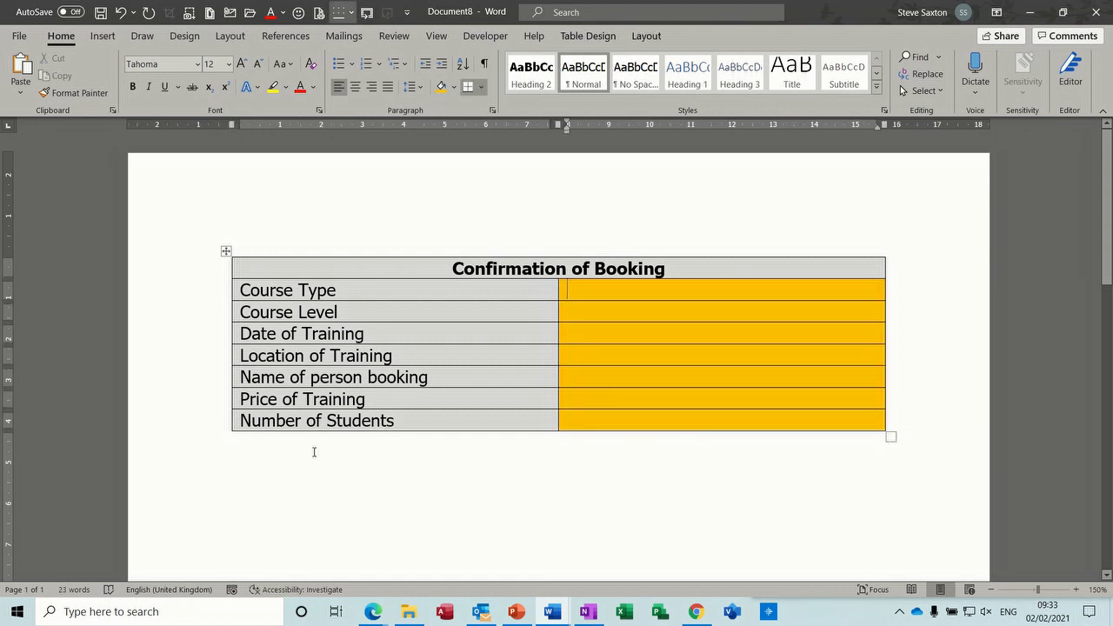
- Select the confirmation text below the table in Document6, then return to Document8
left_click(553, 612)
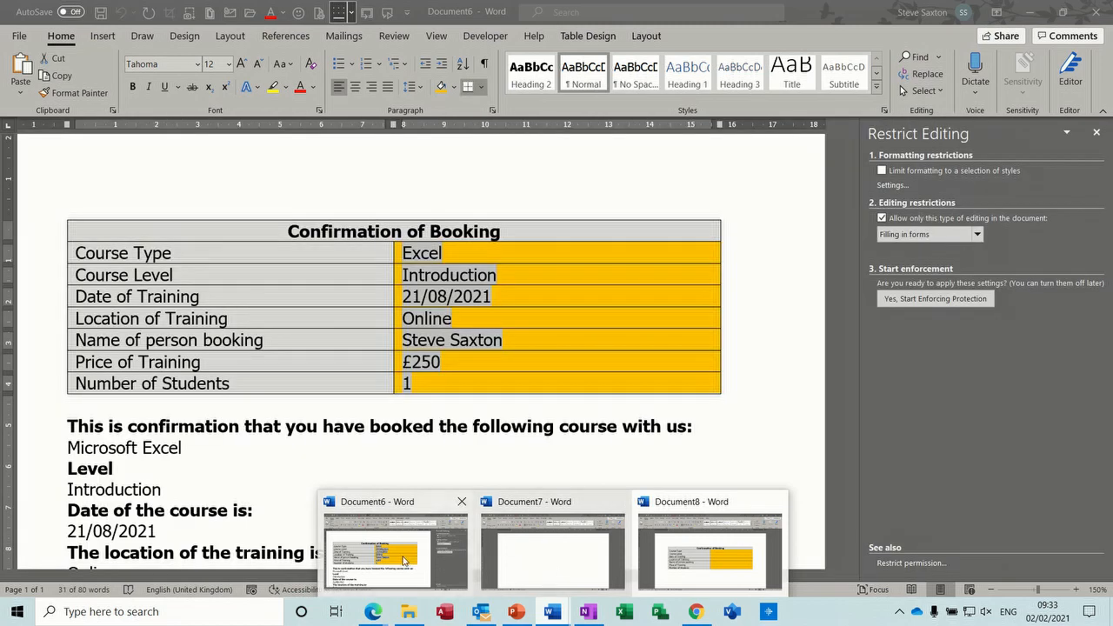
left_click(404, 556)
left_click_drag(46, 426, 73, 520)
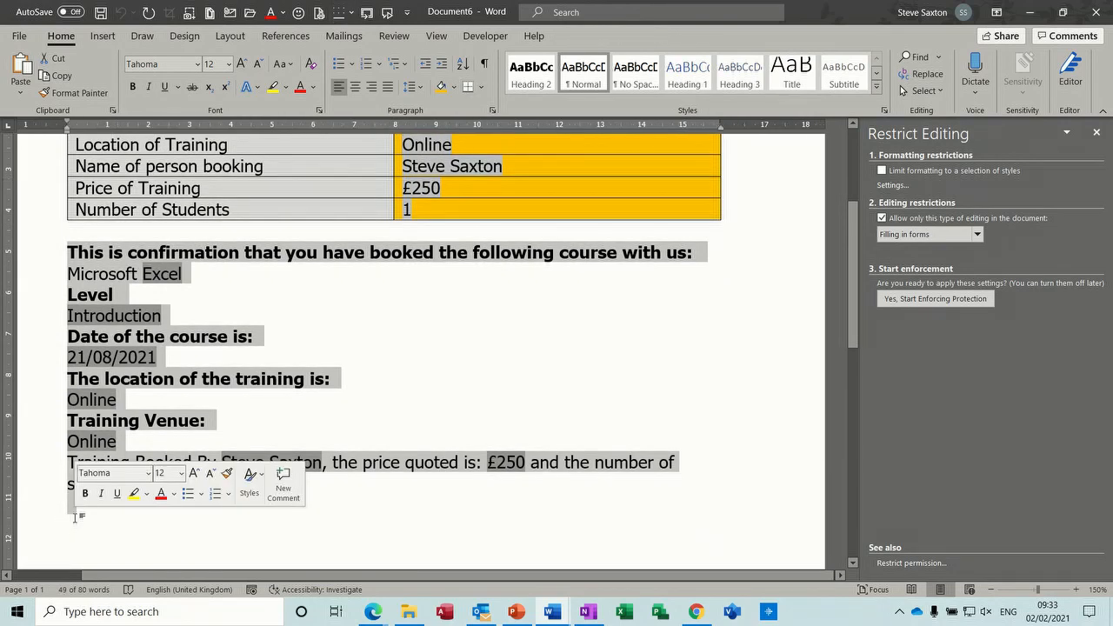
left_click(552, 612)
left_click(692, 550)
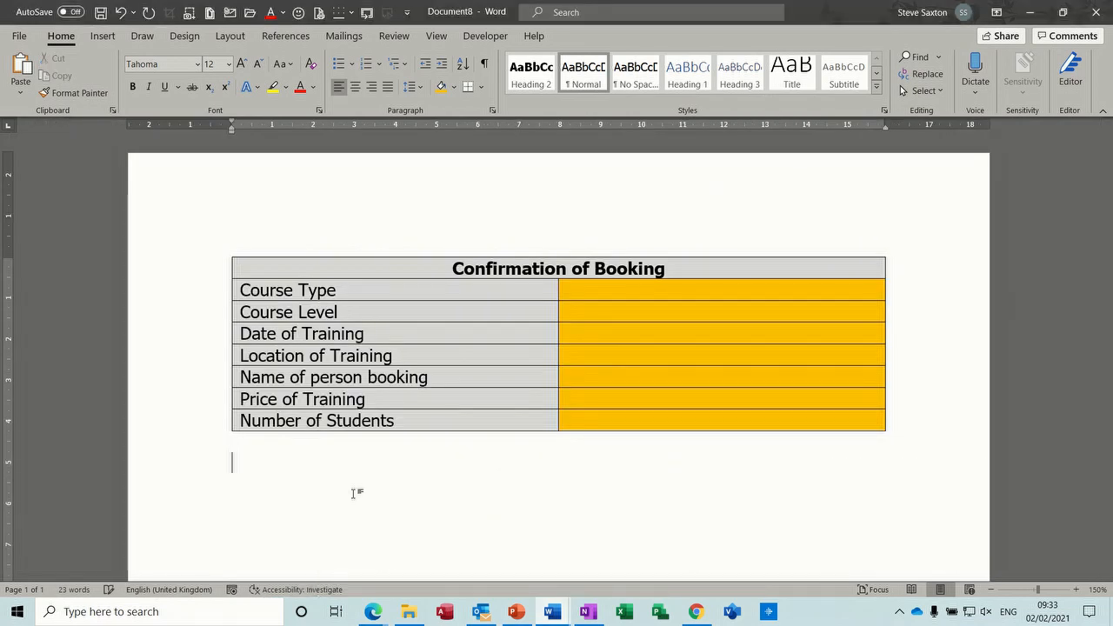
- Paste the confirmation text, keep the Ref Type field, and delete the Level, Date, Location and IF lines
type("This is confirmation that you have booked the following course with us: Microsoft { Ref Type } Level { Ref Level } Date of the course is: { Ref Date } The location of the training is: { Ref Location } Training Venue: { IF{REF Location  }=\"Online\" \"Online\"{ IF{ Ref Location }=\"Classroom\" \"Metropolitan House Gateshead\" { IF{ Ref Location }=\"Your site\" \"Your site\" }}} Training Booked By { Ref Person}, the price quoted is: { Ref Price } and the number of students is: { Ref Students }")
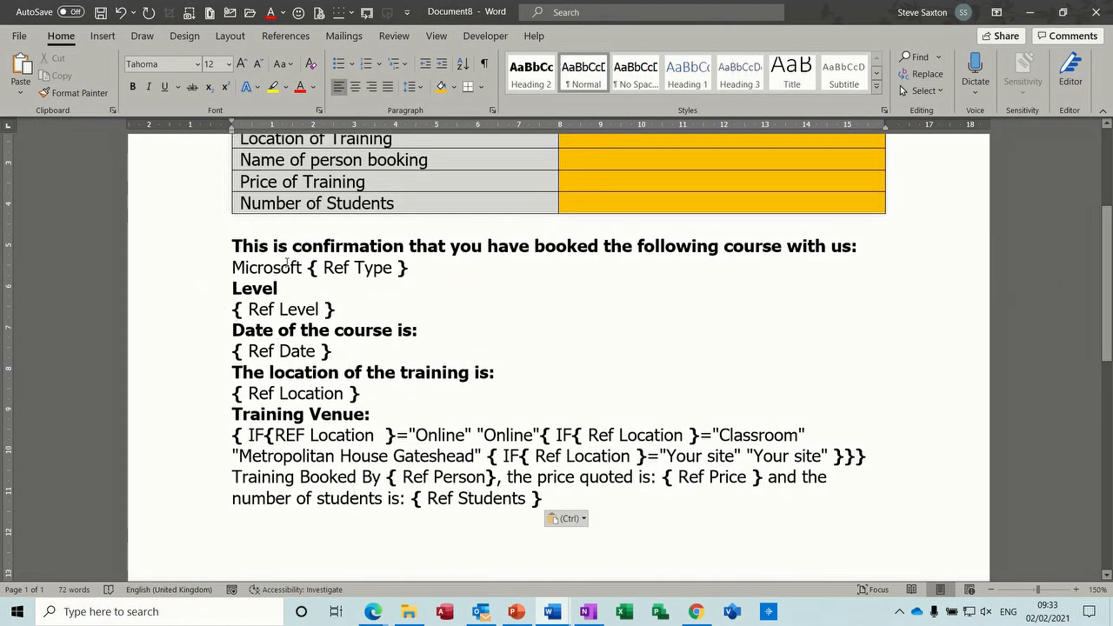
left_click_drag(304, 270, 392, 275)
key("F9")
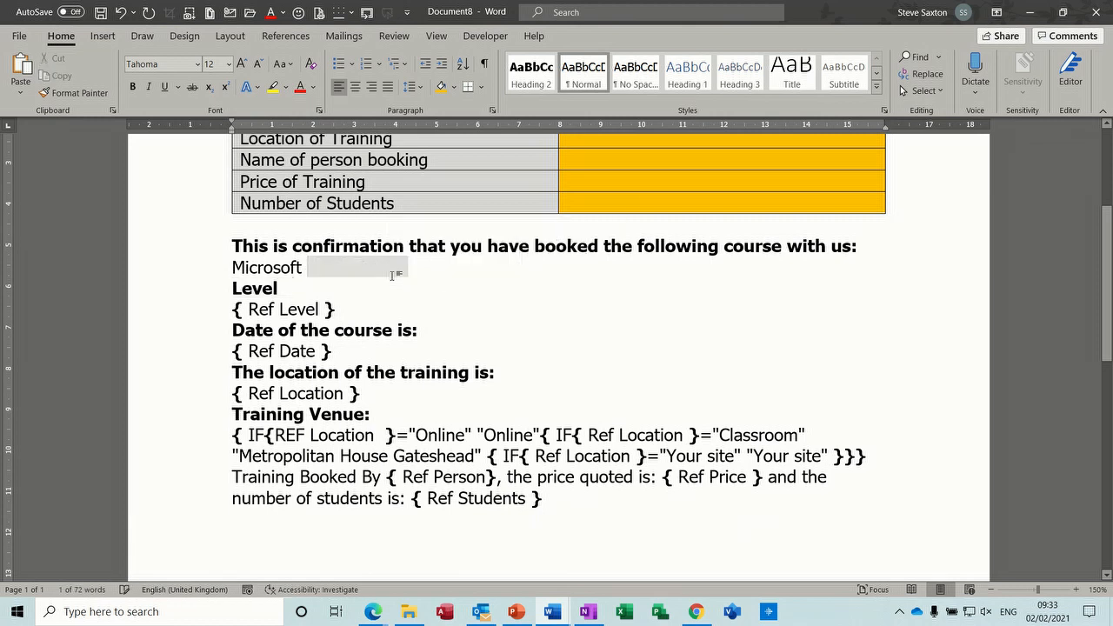
left_click(231, 309)
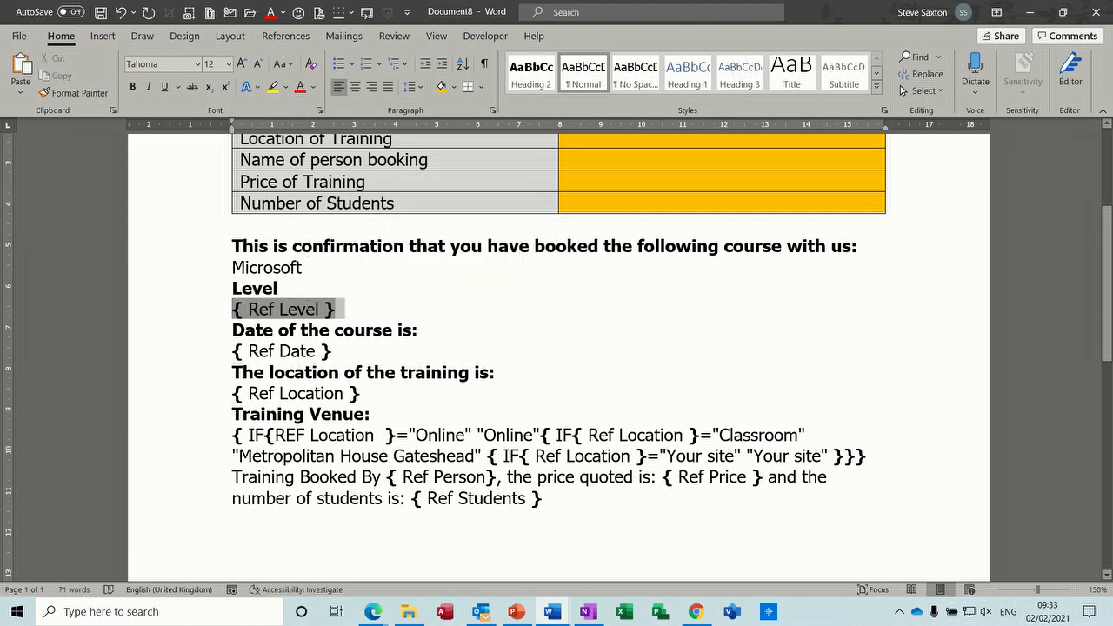
key("Delete")
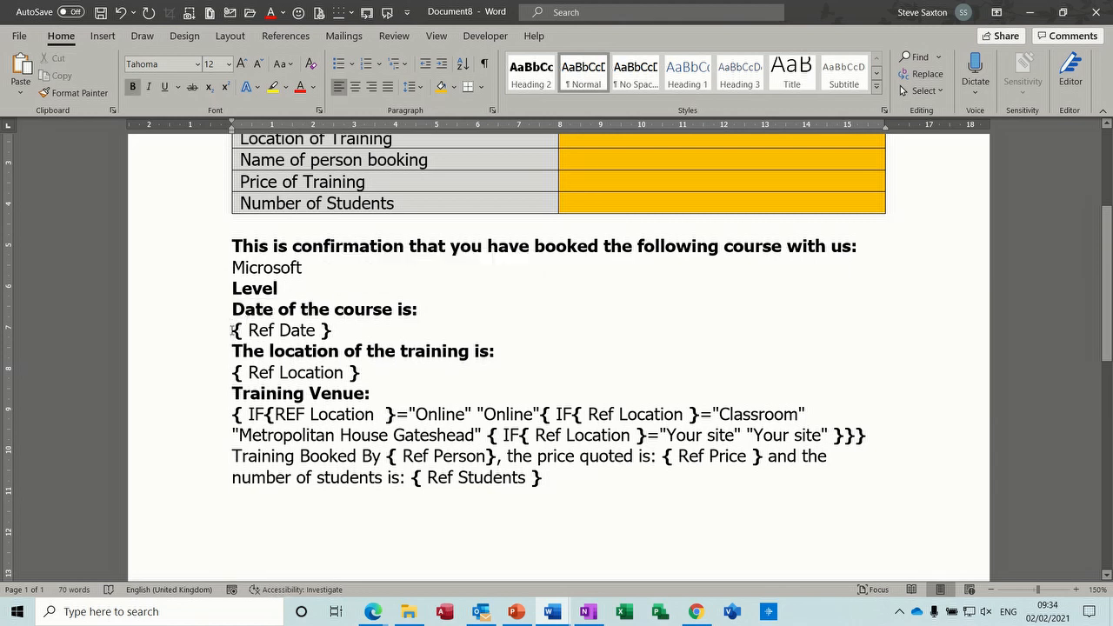
left_click(231, 330)
key("Delete")
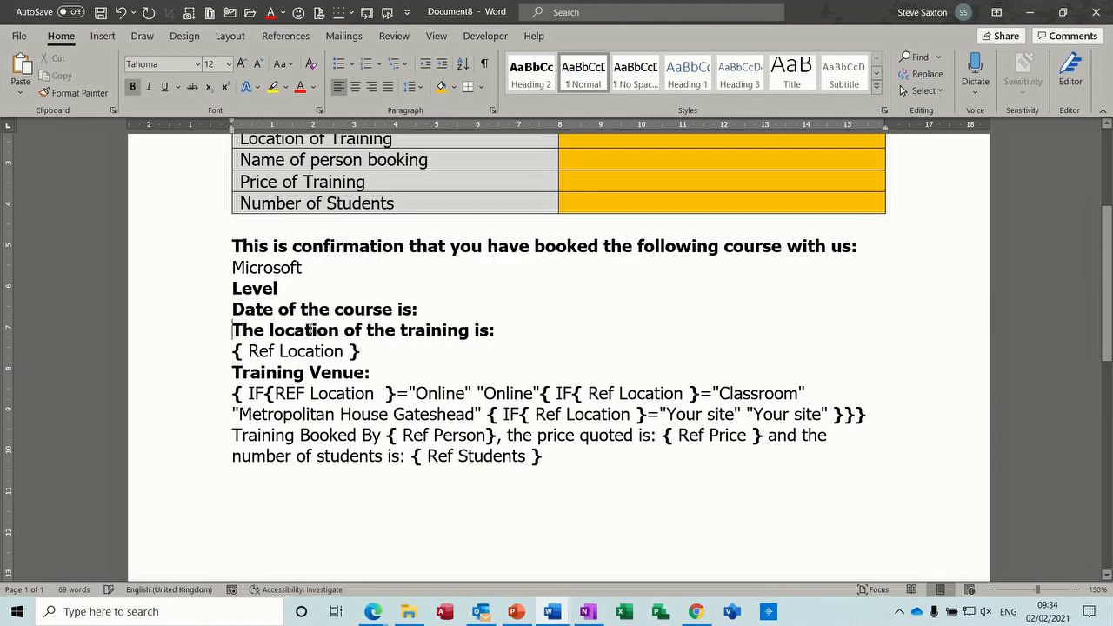
left_click(231, 350)
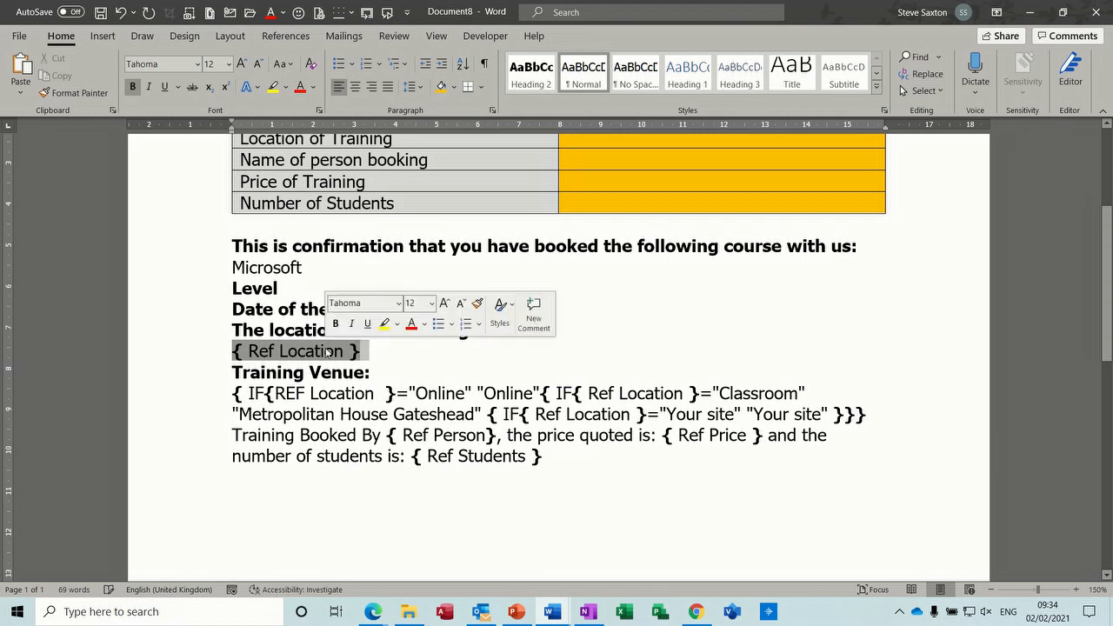
key("Delete")
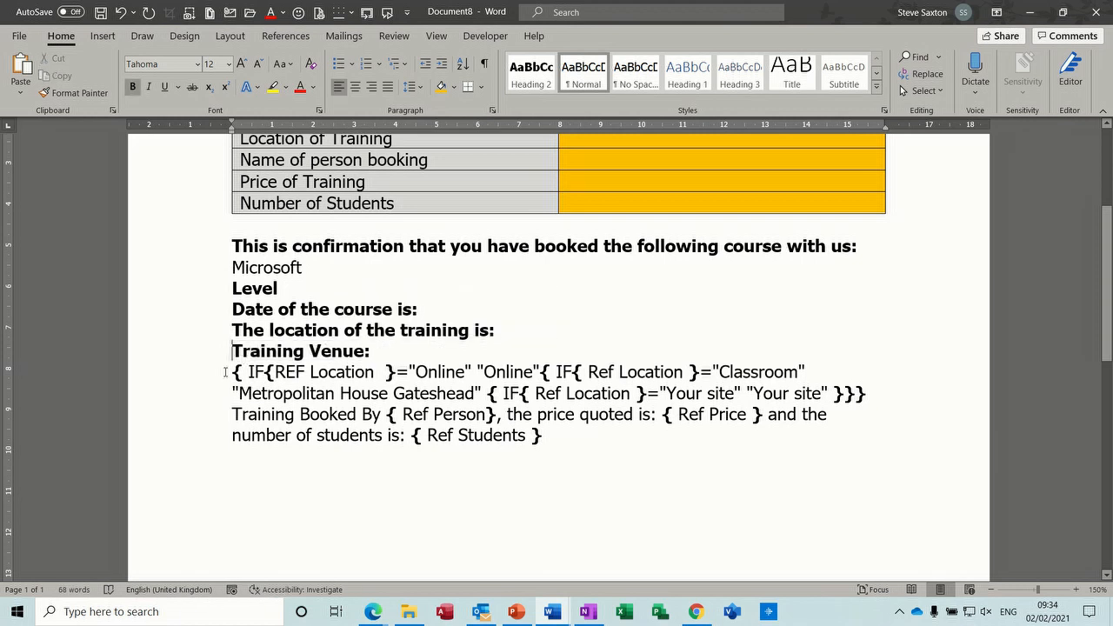
left_click_drag(232, 372, 231, 451)
key("Delete")
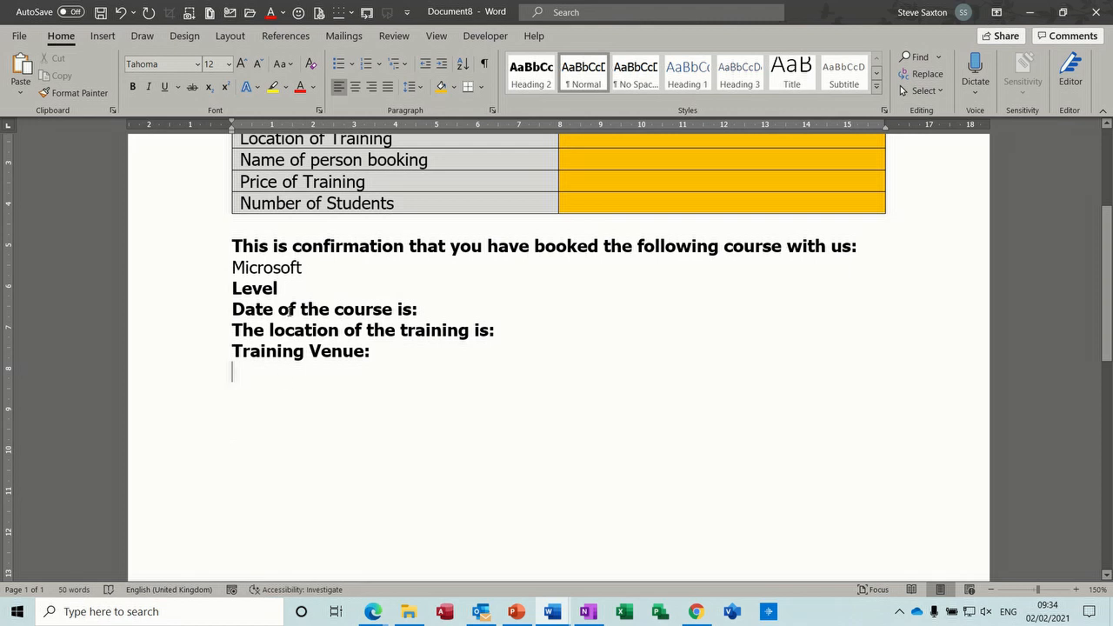
- Add blank lines after Microsoft, Level, the date heading and the location heading
left_click(296, 296)
left_click(236, 268)
left_click(327, 270)
key("Return")
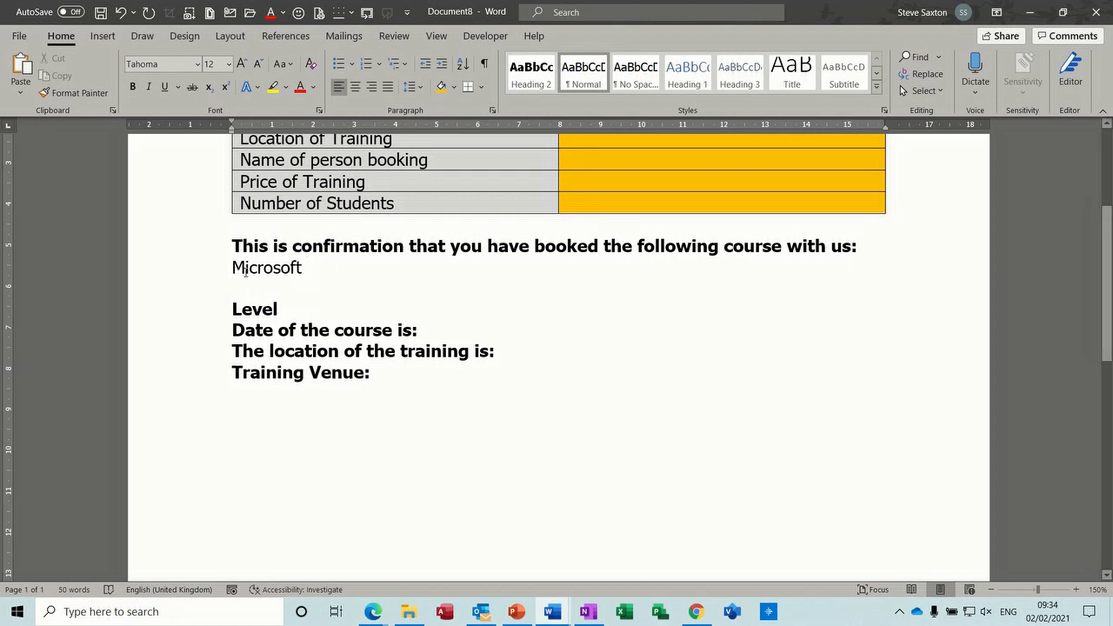
left_click(294, 313)
key("Return")
left_click(431, 353)
key("Return")
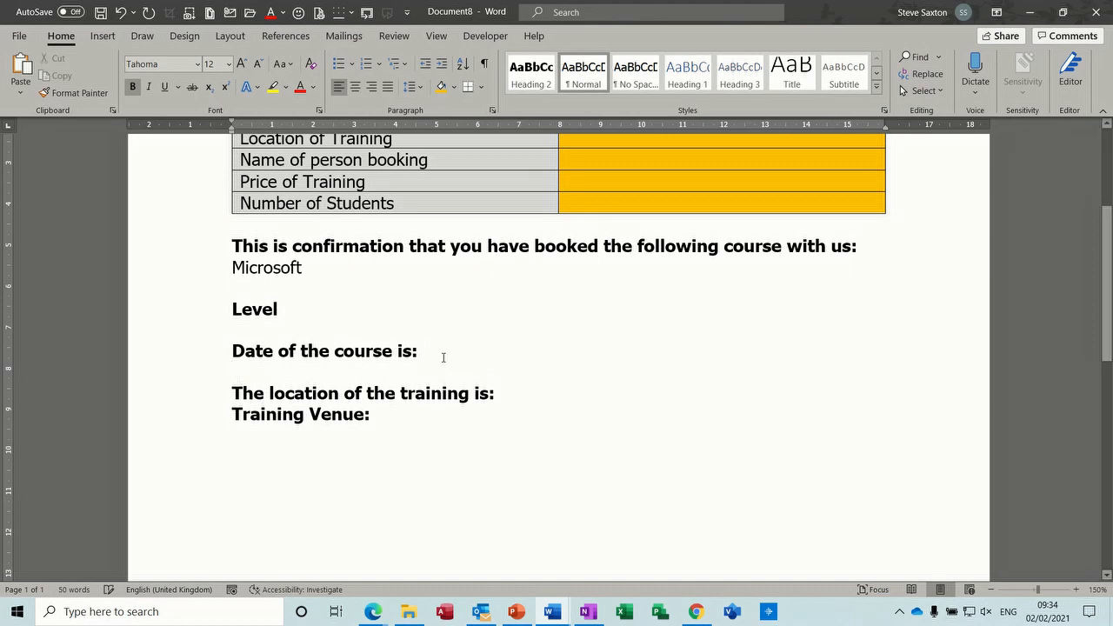
left_click(520, 392)
key("Return")
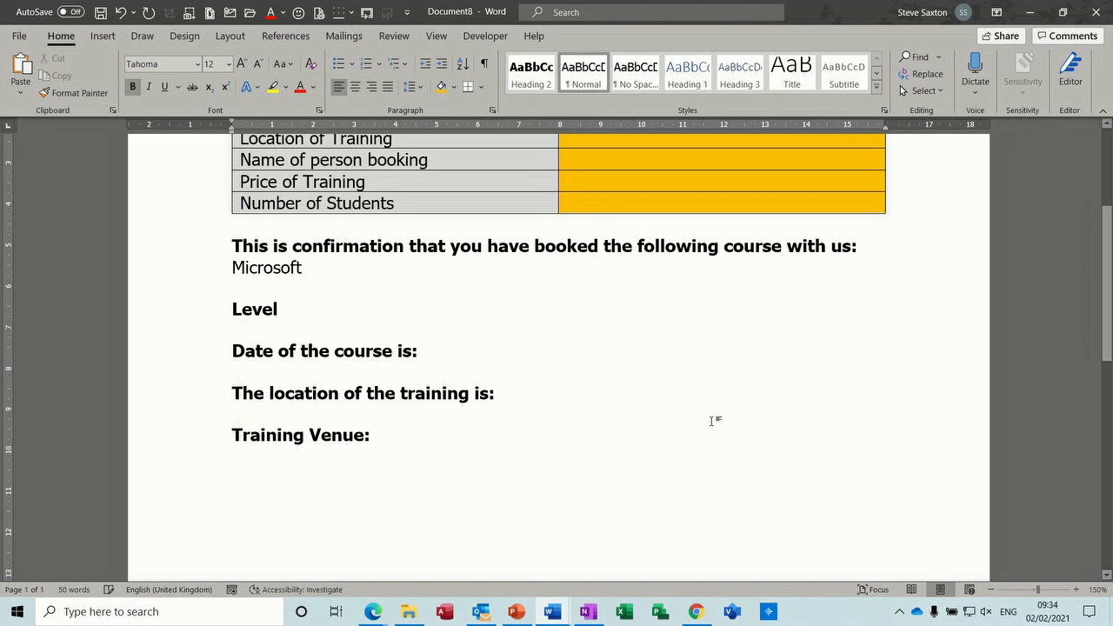
scroll(1106, 329, "up", 5)
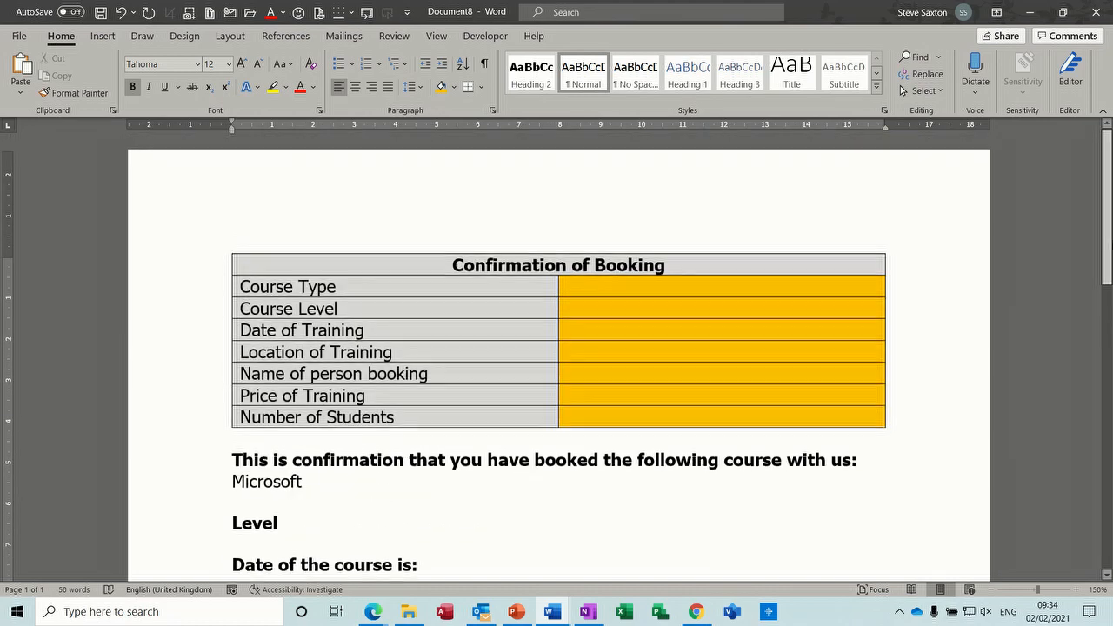
- Insert a legacy drop-down form field into the Course Type answer cell
left_click(642, 289)
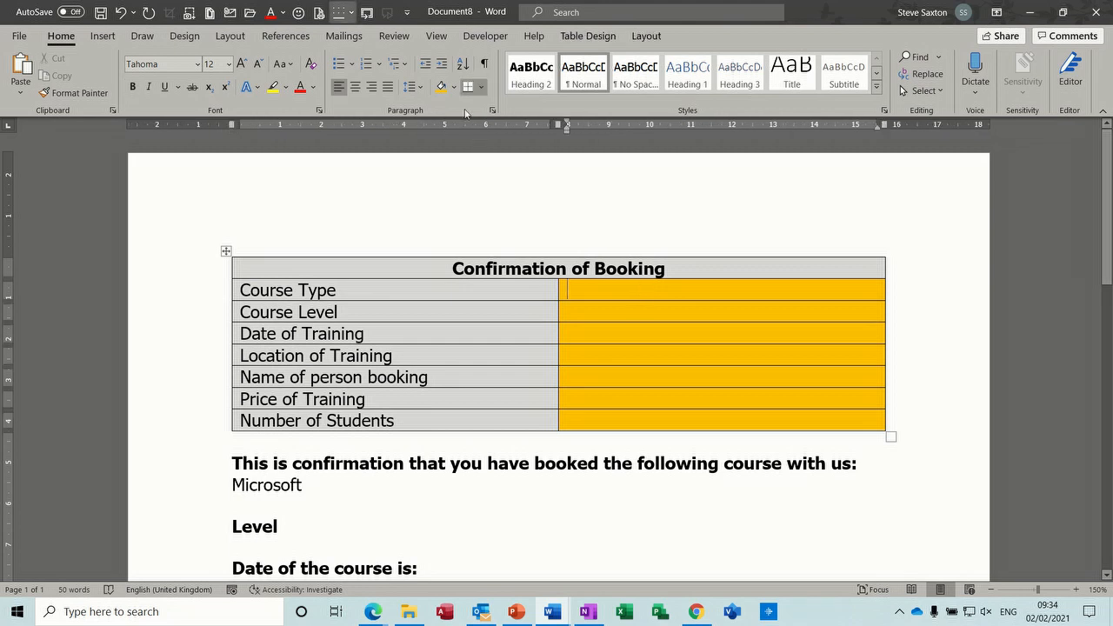
left_click(483, 36)
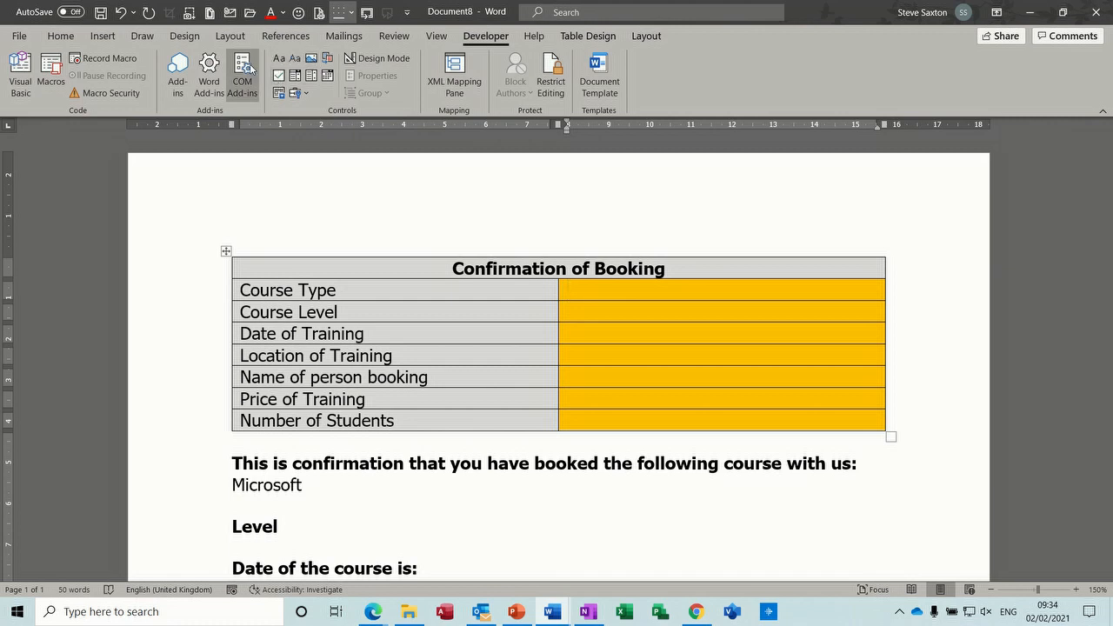
left_click(308, 93)
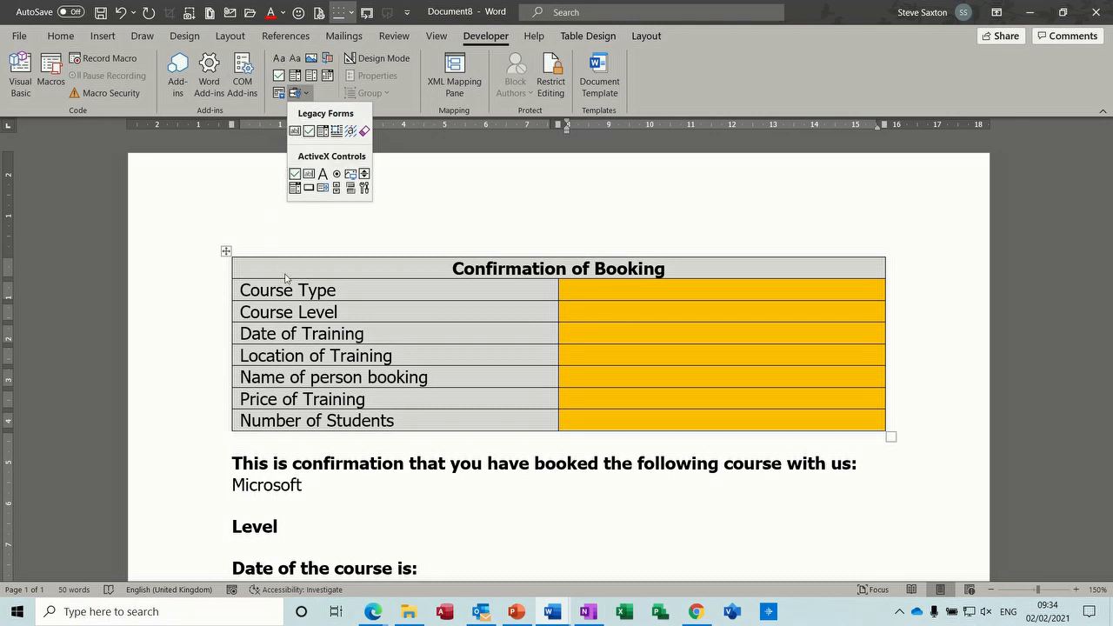
left_click(323, 131)
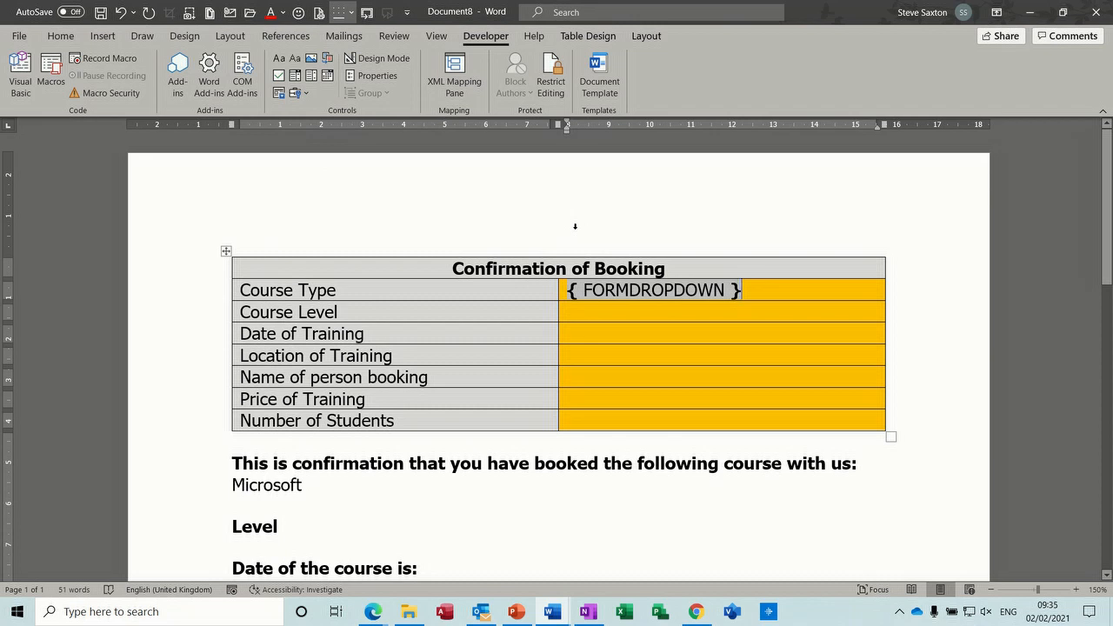
key("alt+F9")
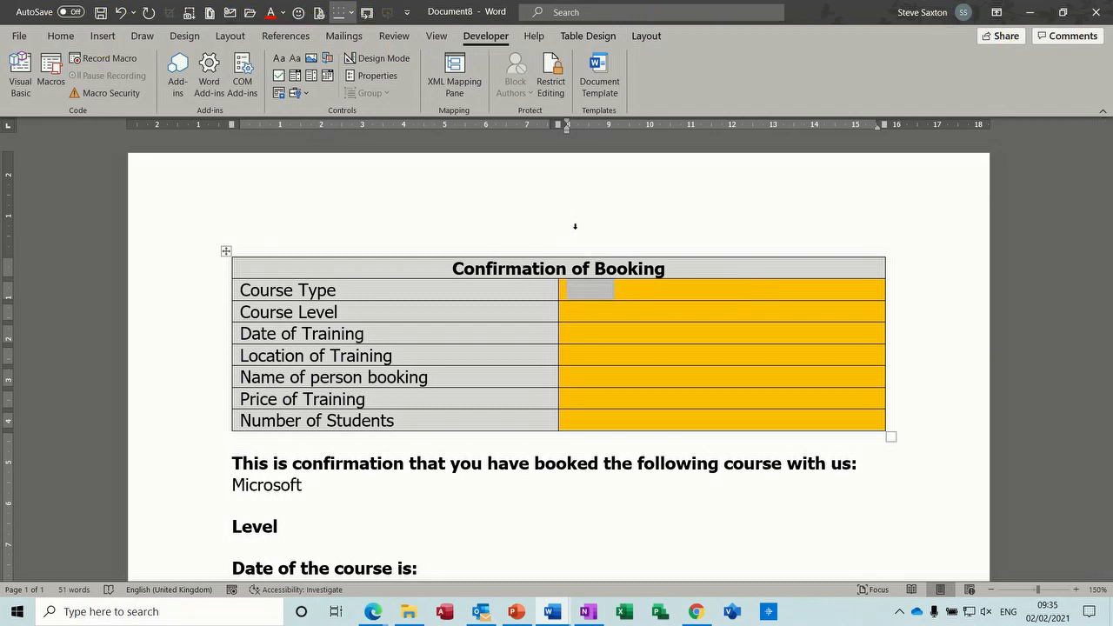
- Give the drop-down the choices Excel, Access and Word, bookmark Type, and calculate on exit
double_click(588, 288)
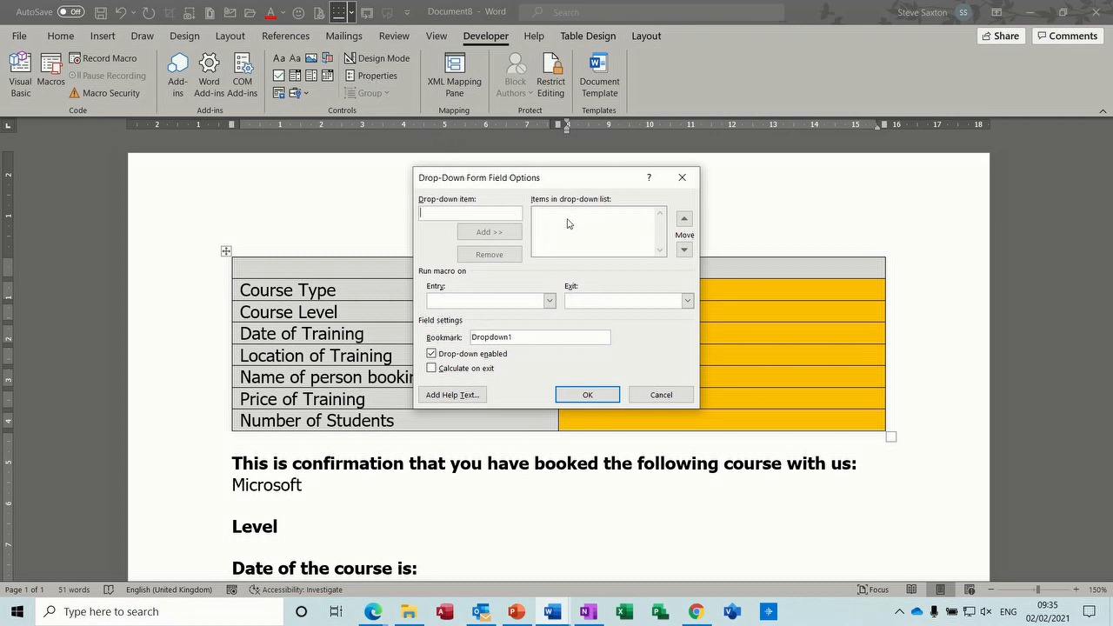
type("Excel")
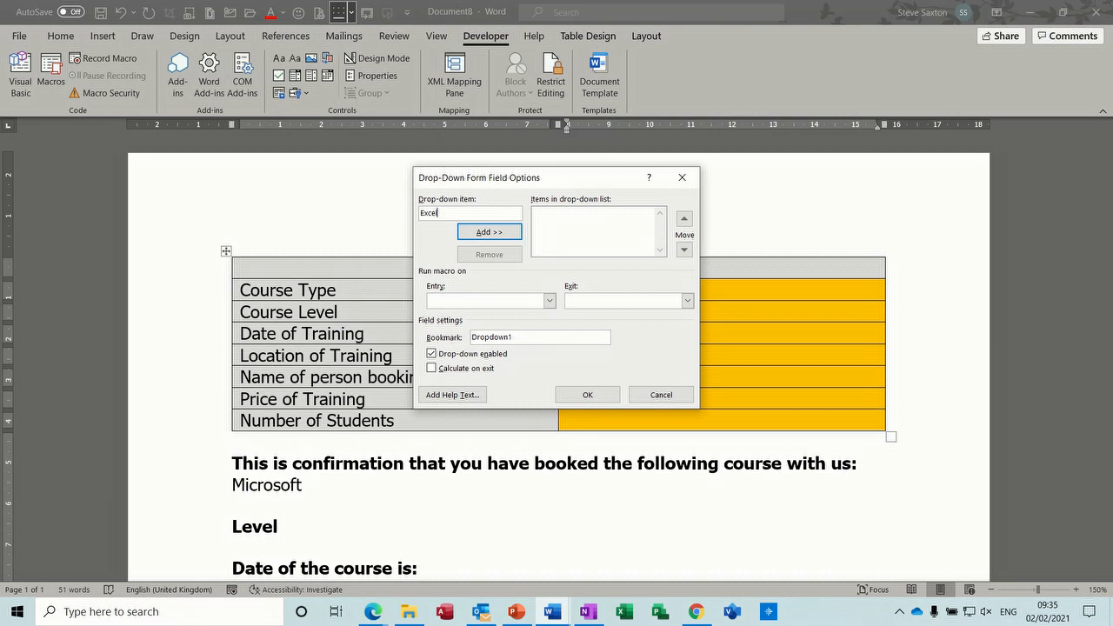
key("Return")
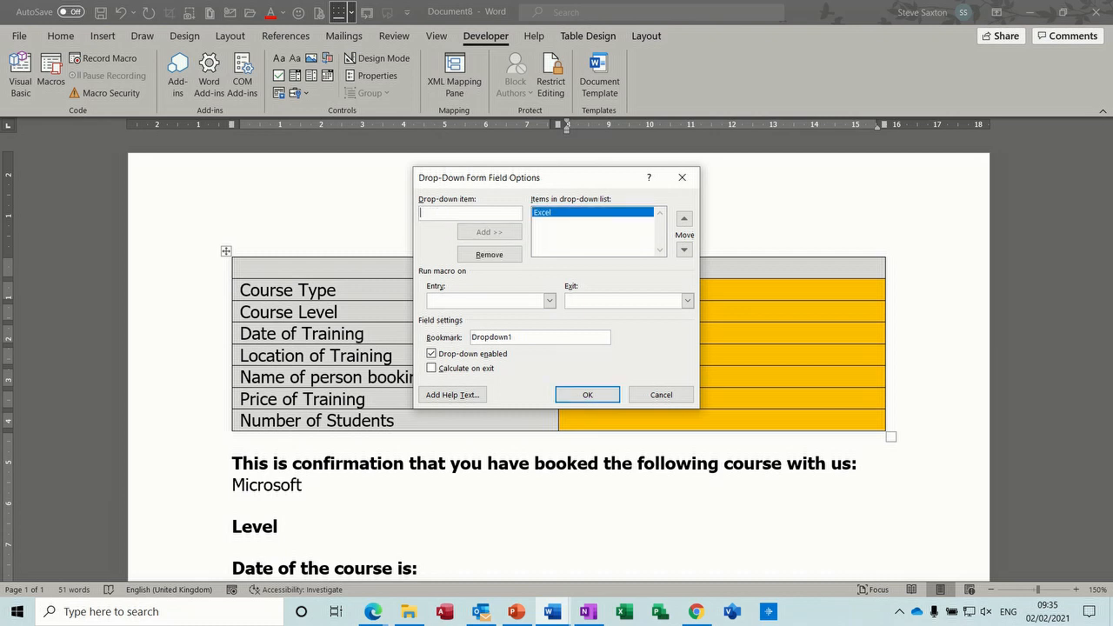
type("Access")
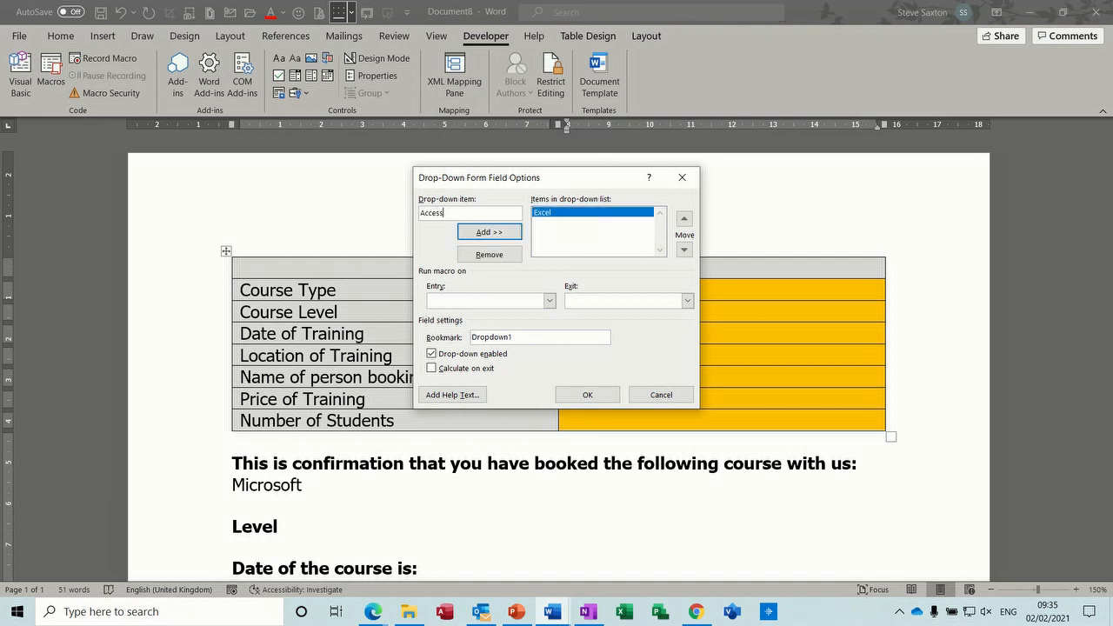
key("Return")
type("Word")
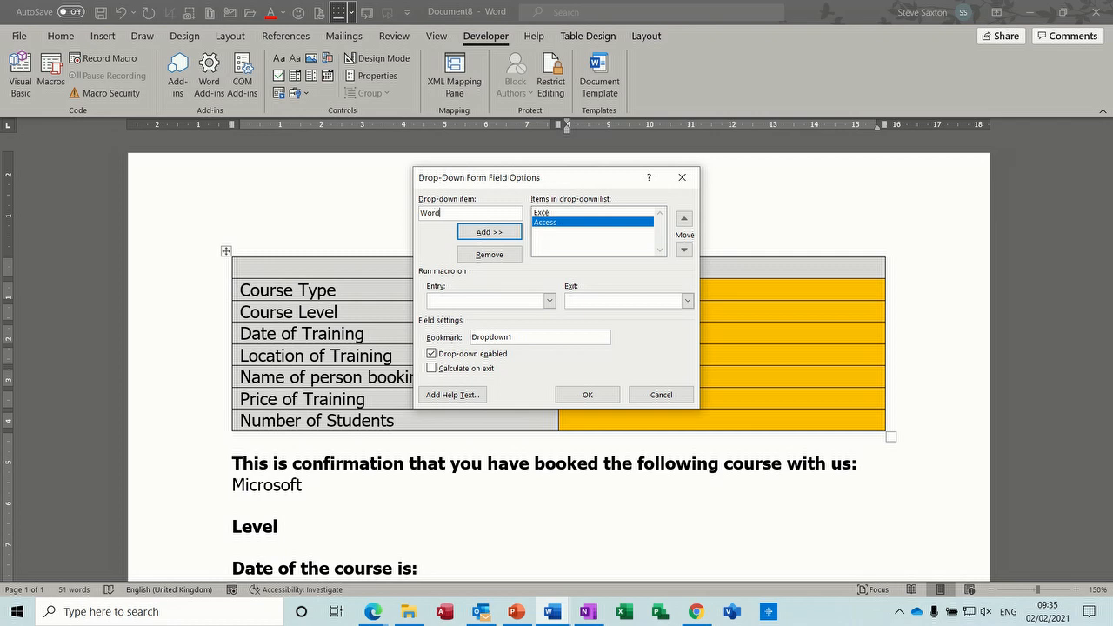
key("Return")
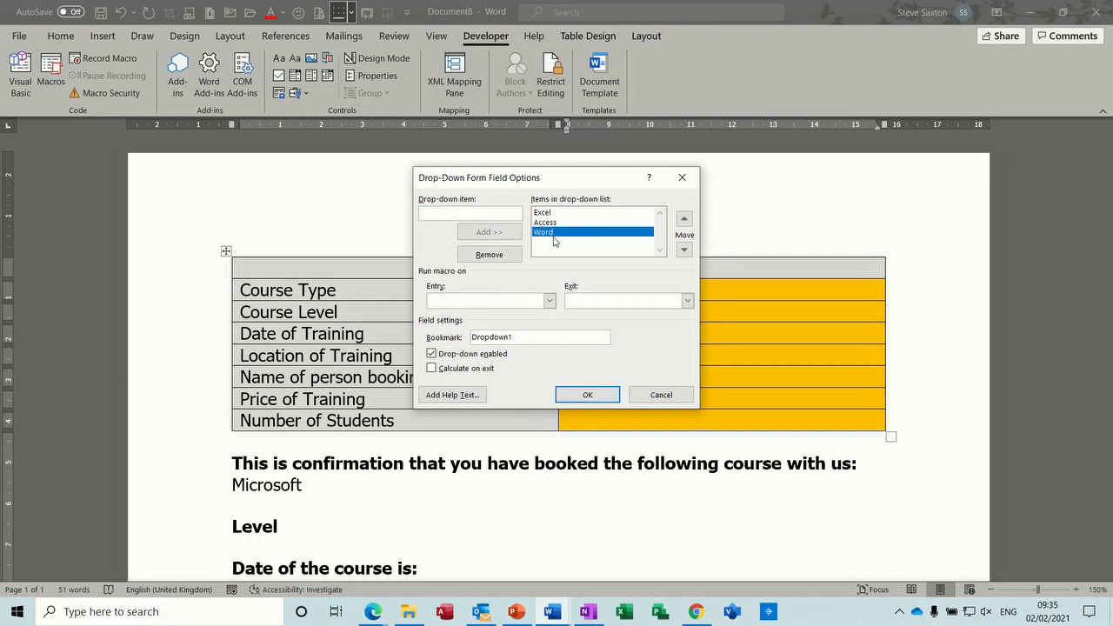
left_click_drag(531, 337, 474, 339)
type("Type")
left_click(431, 369)
left_click(585, 396)
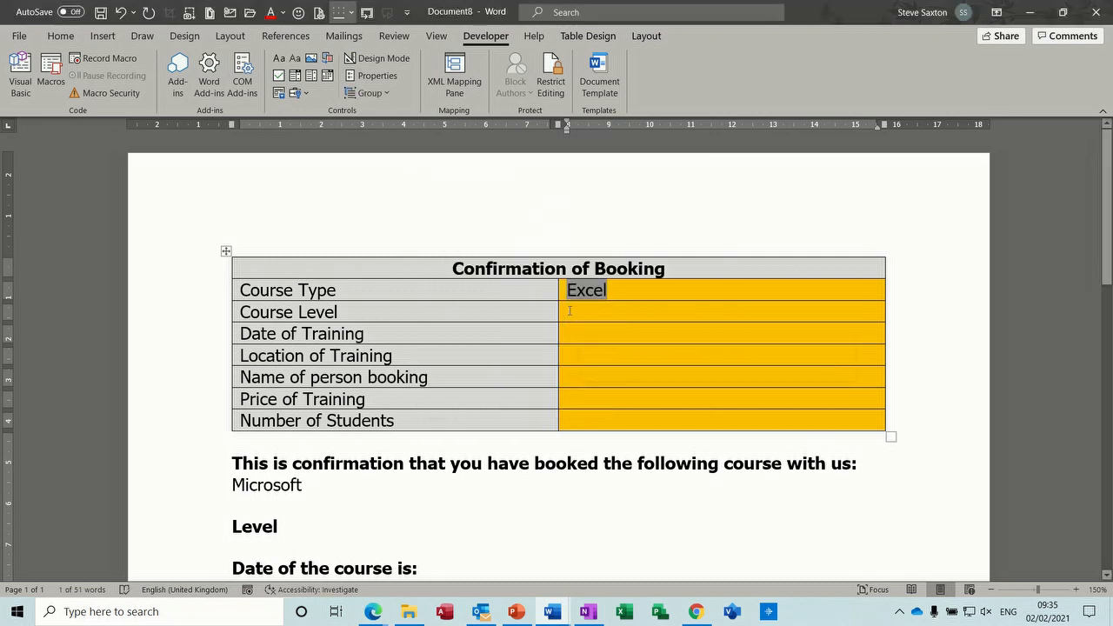
- Insert a legacy drop-down form field into the Course Level cell
left_click(302, 93)
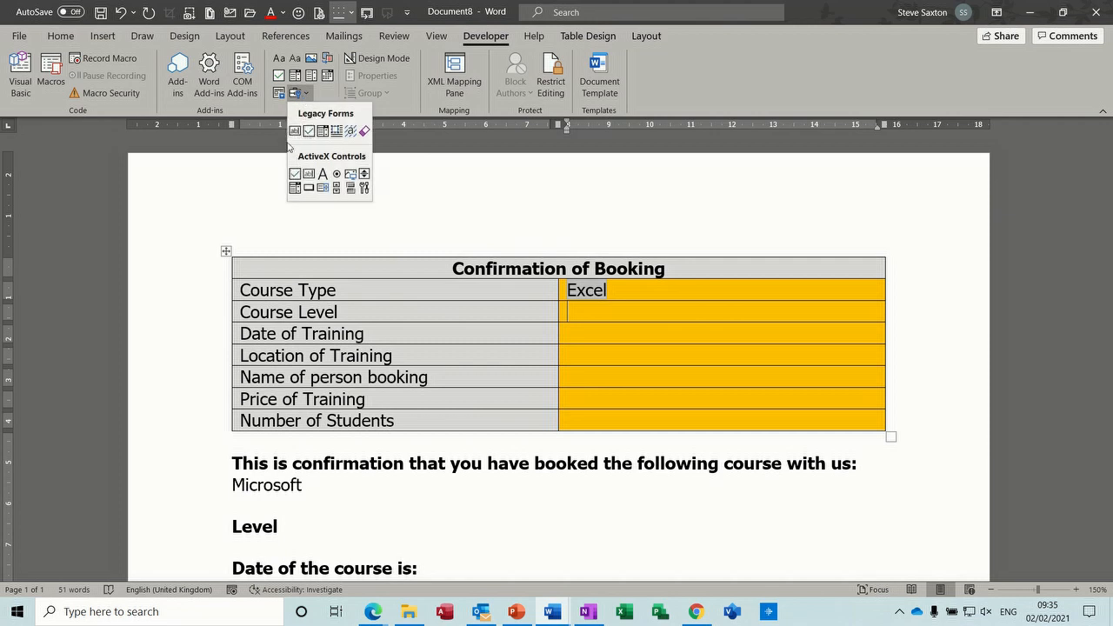
left_click(322, 132)
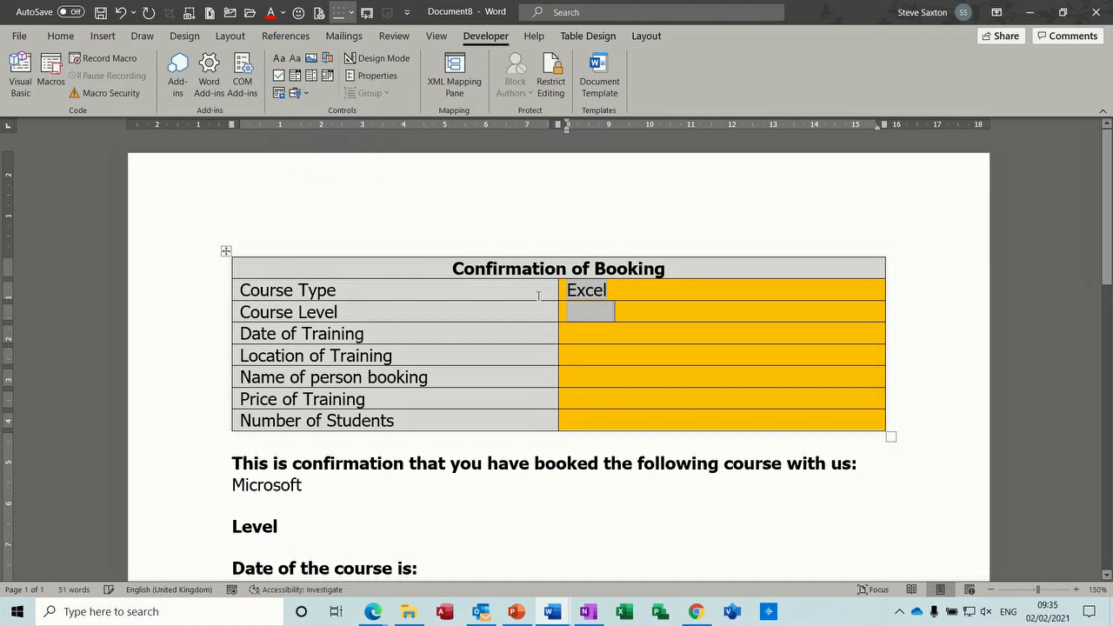
double_click(579, 313)
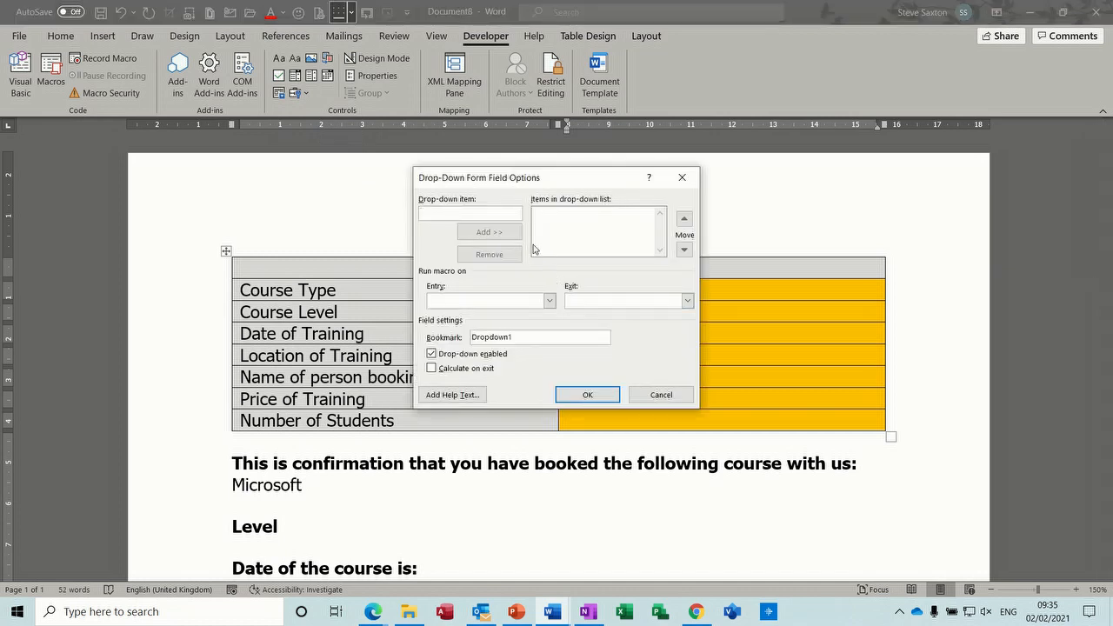
- Add the choices Introduction, Intermediate, Advanced and Tailored, and rename the bookmark to Level
type("Introduction")
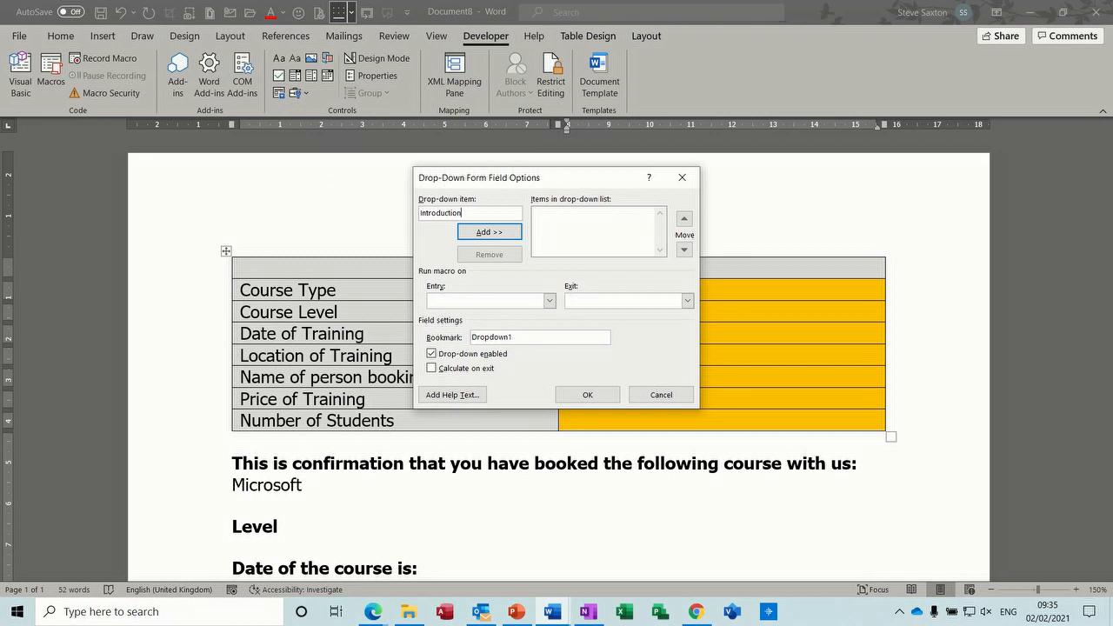
key("Return")
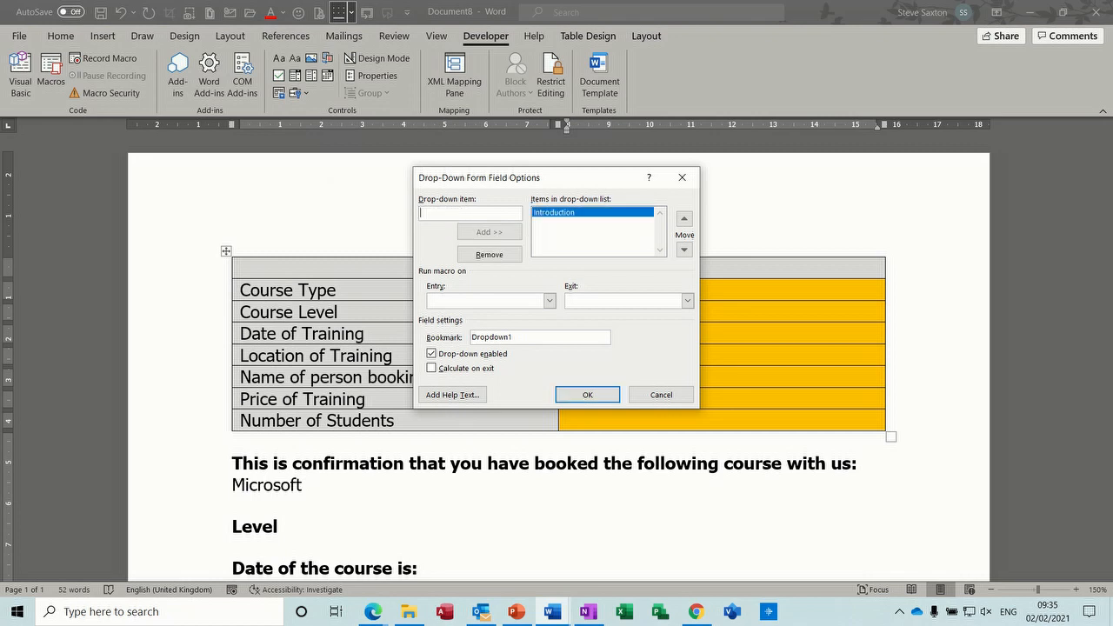
type("Intermediate")
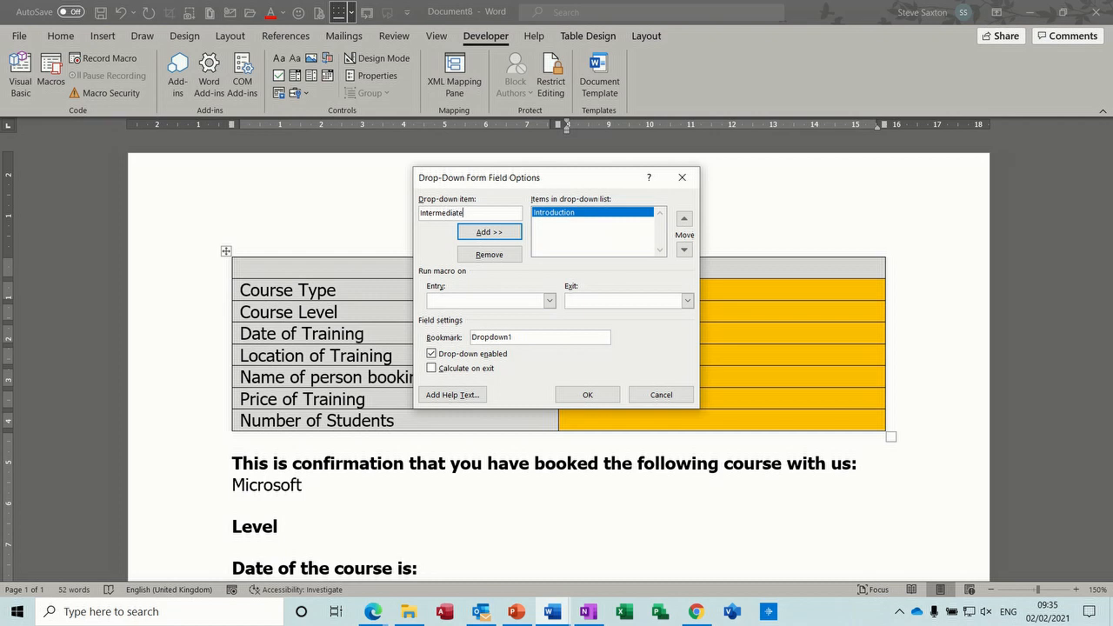
key("Return")
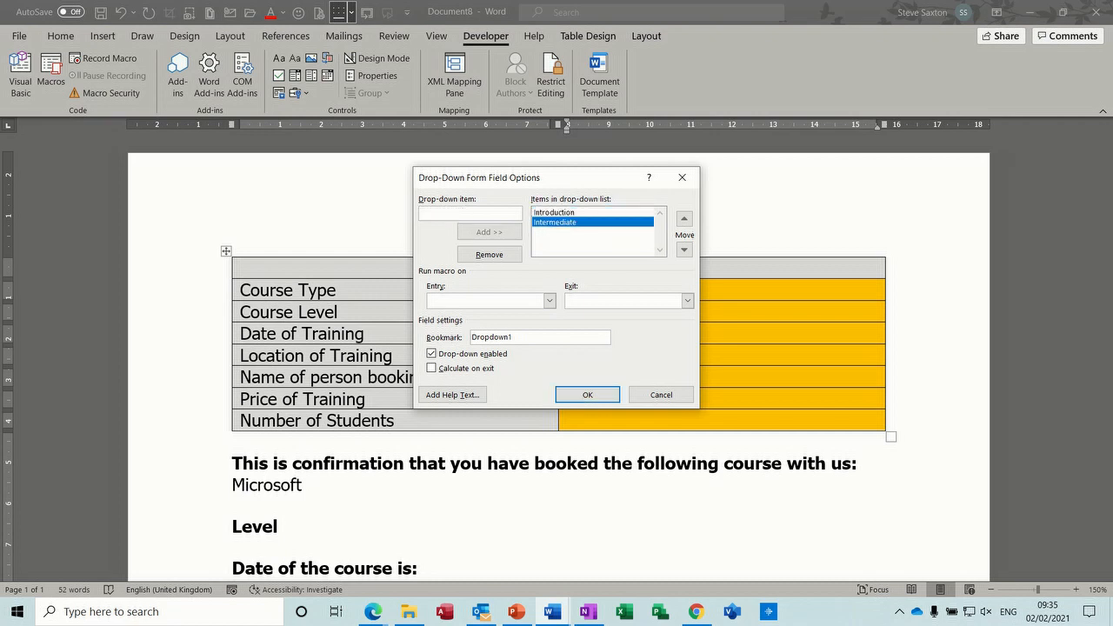
type("Advanced")
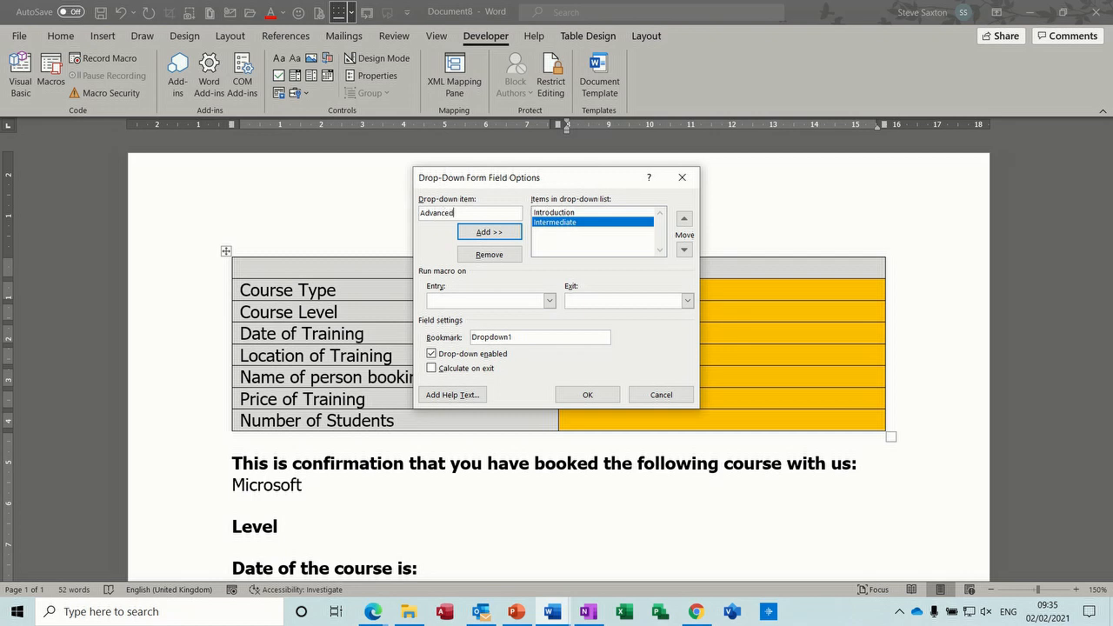
key("Return")
type("Tailored")
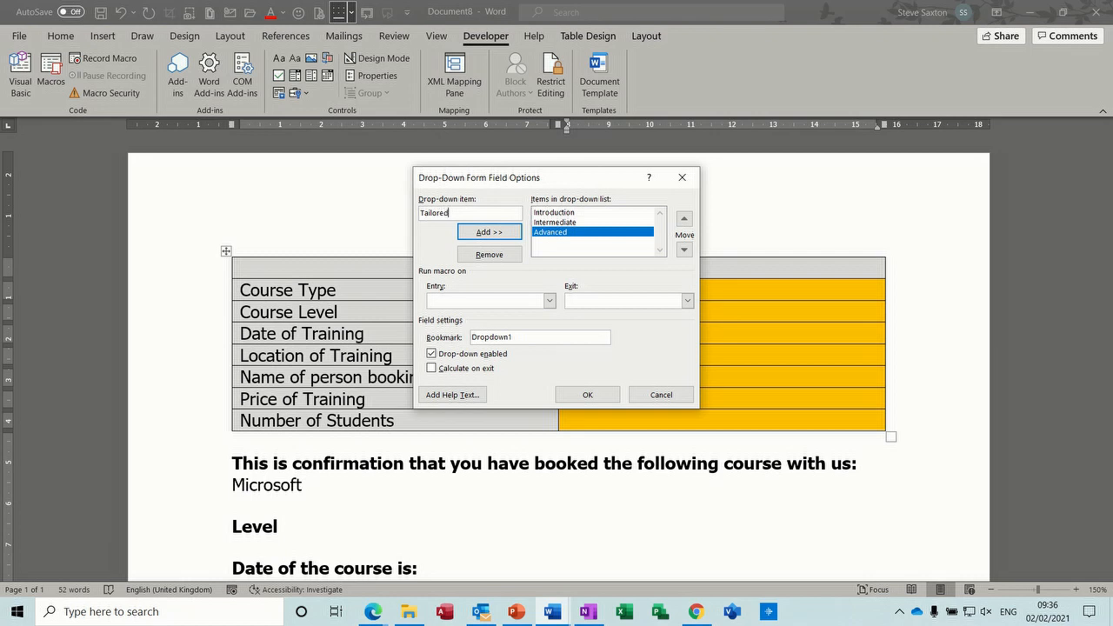
key("Return")
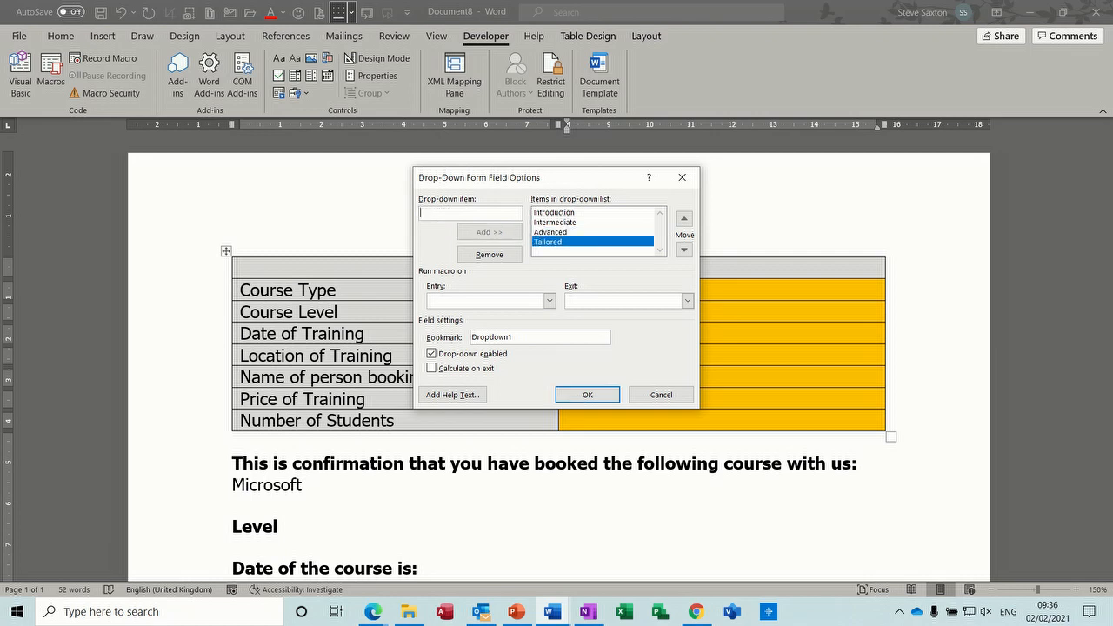
left_click_drag(524, 337, 464, 339)
type("Level")
left_click(578, 395)
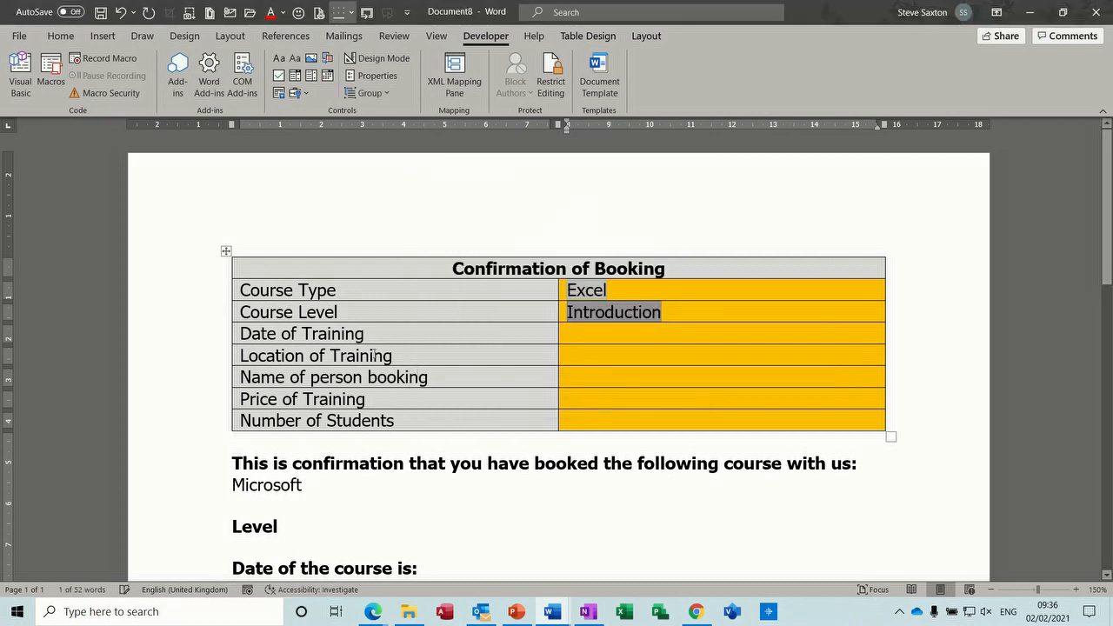
- Insert a legacy text form field into the Date of Training cell
left_click(579, 334)
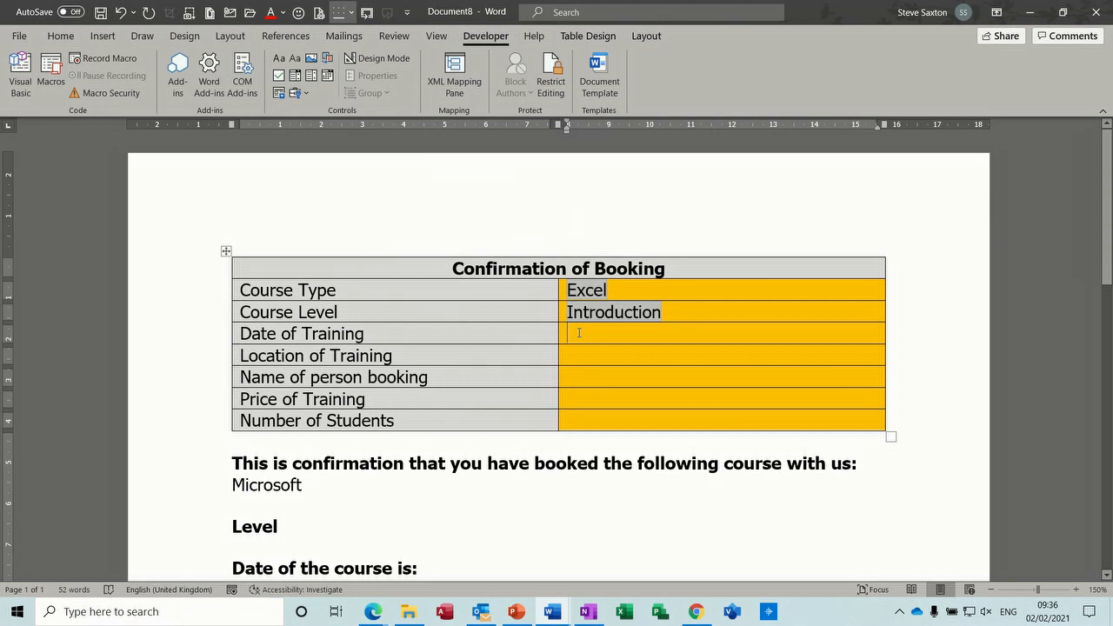
left_click(306, 94)
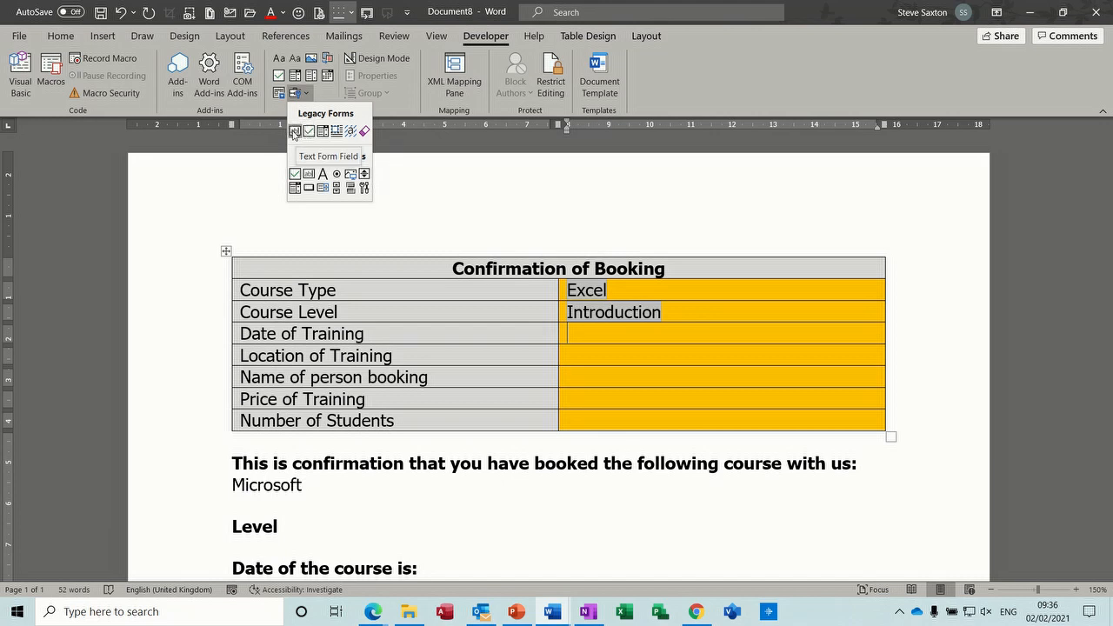
left_click(294, 131)
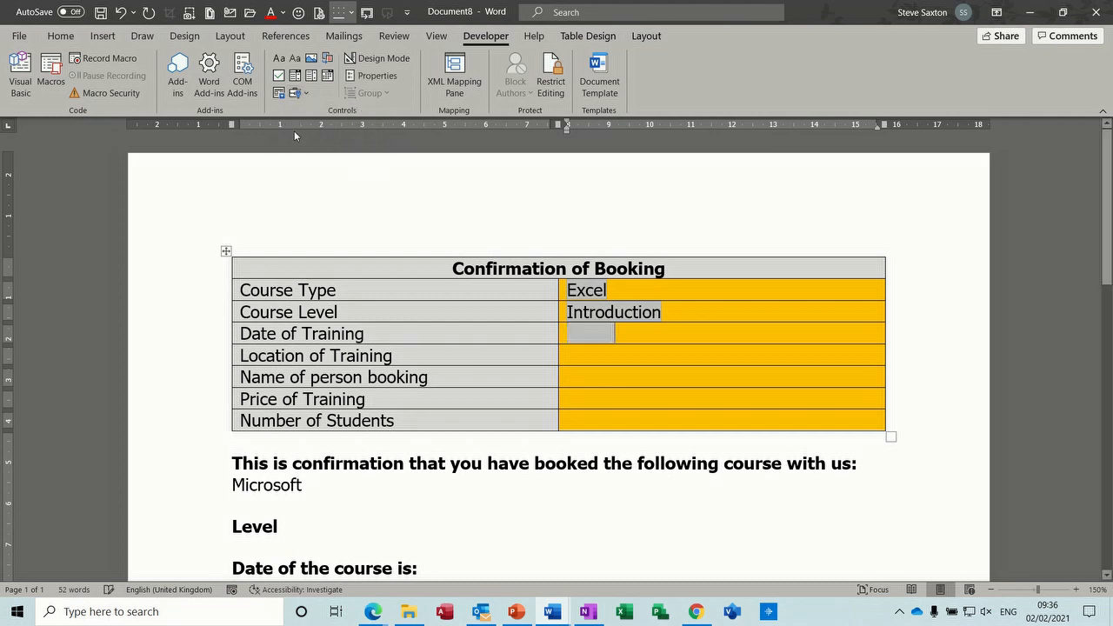
double_click(578, 333)
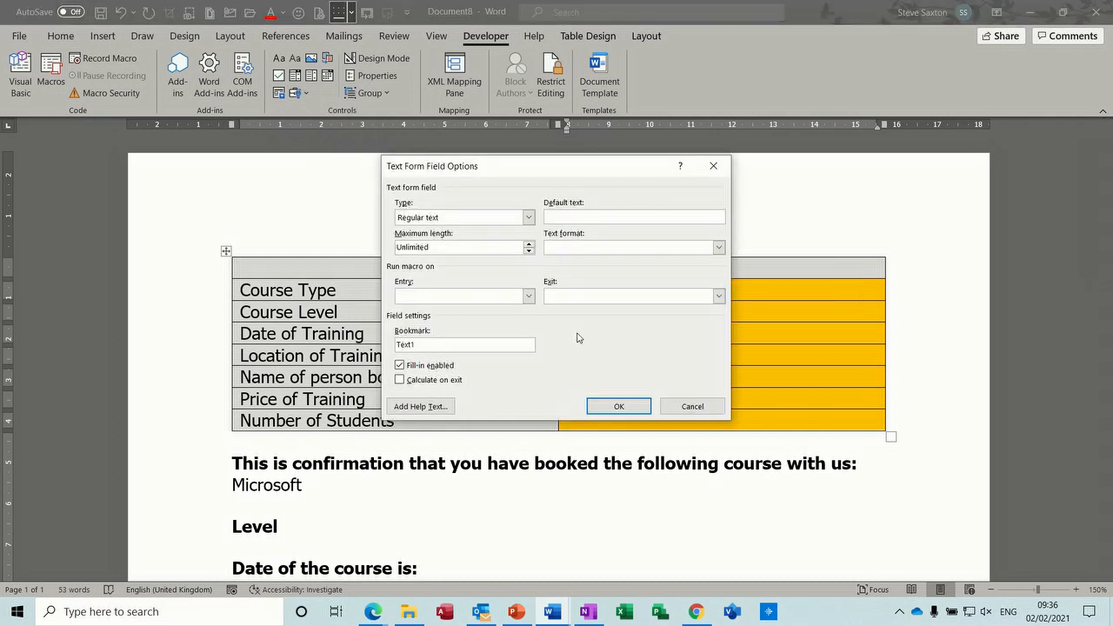
- Make the field a Date type formatted dd/MM/yyyy with bookmark Date
left_click(528, 218)
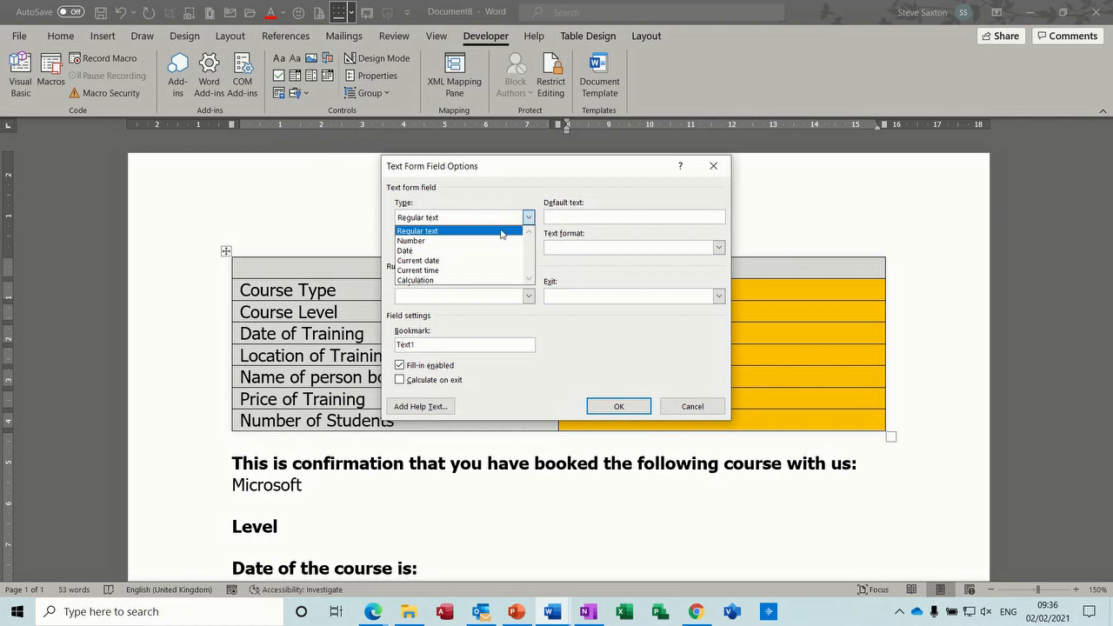
left_click(480, 251)
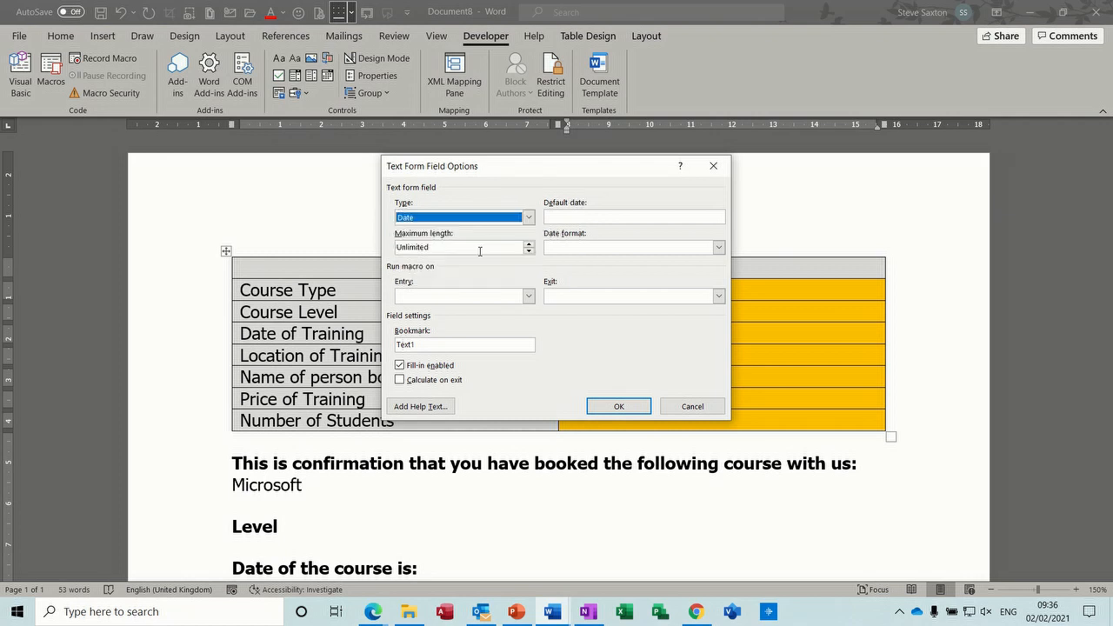
left_click(718, 248)
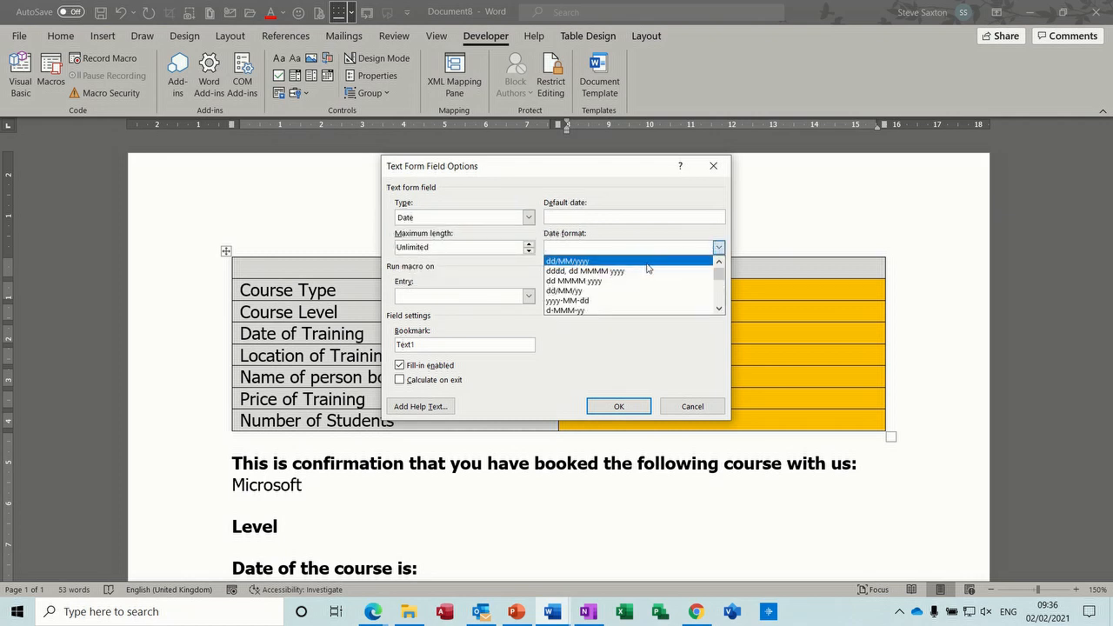
left_click(601, 261)
left_click_drag(439, 344, 397, 346)
type("Date")
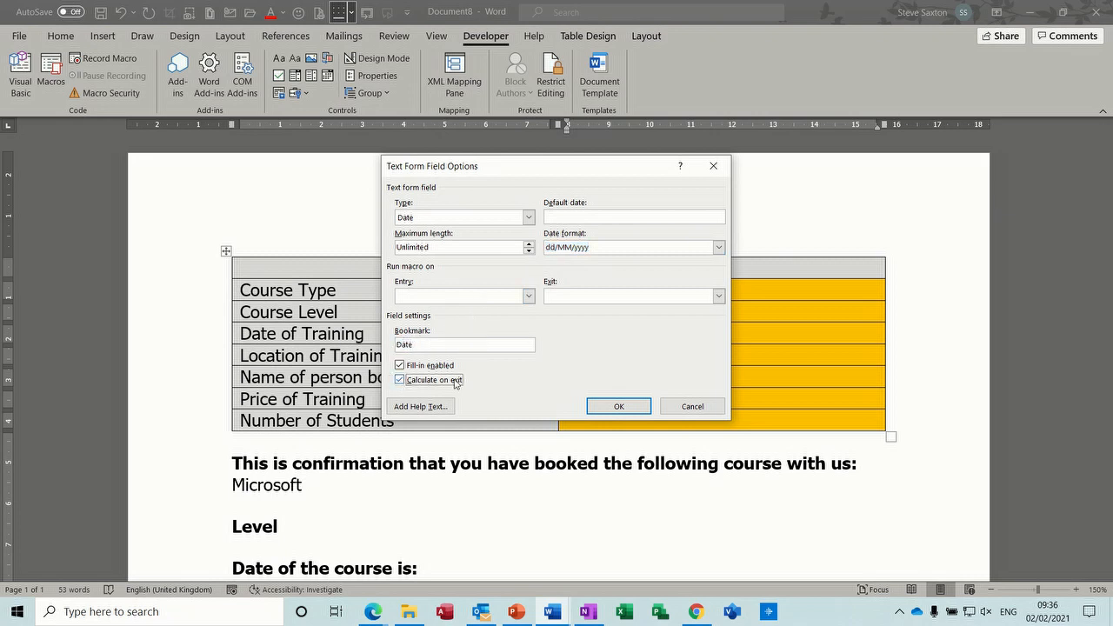
left_click(608, 406)
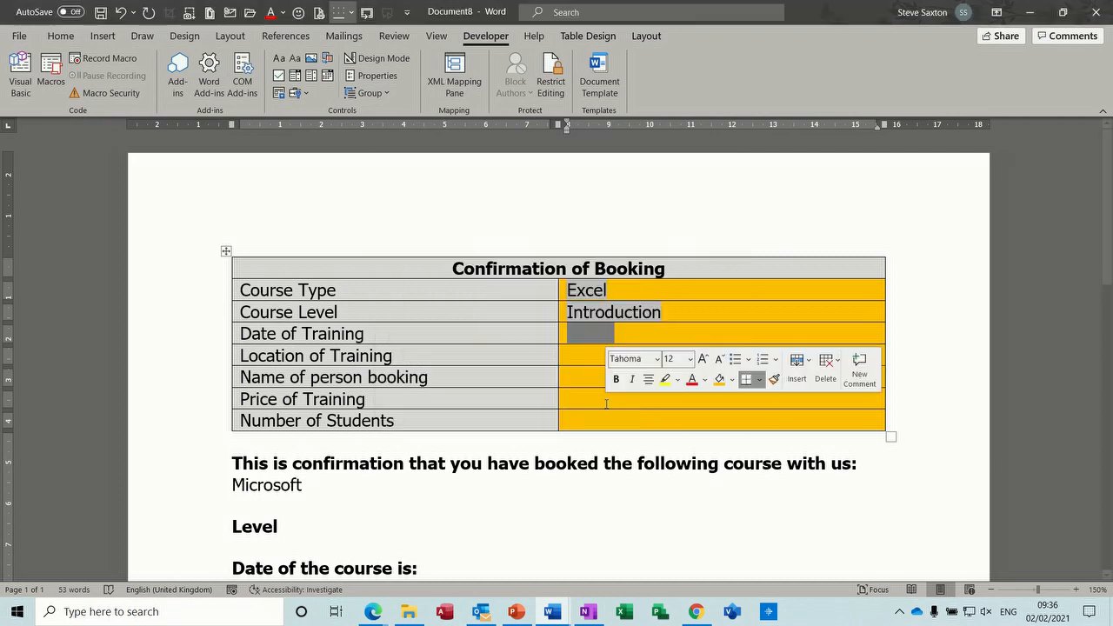
left_click(569, 356)
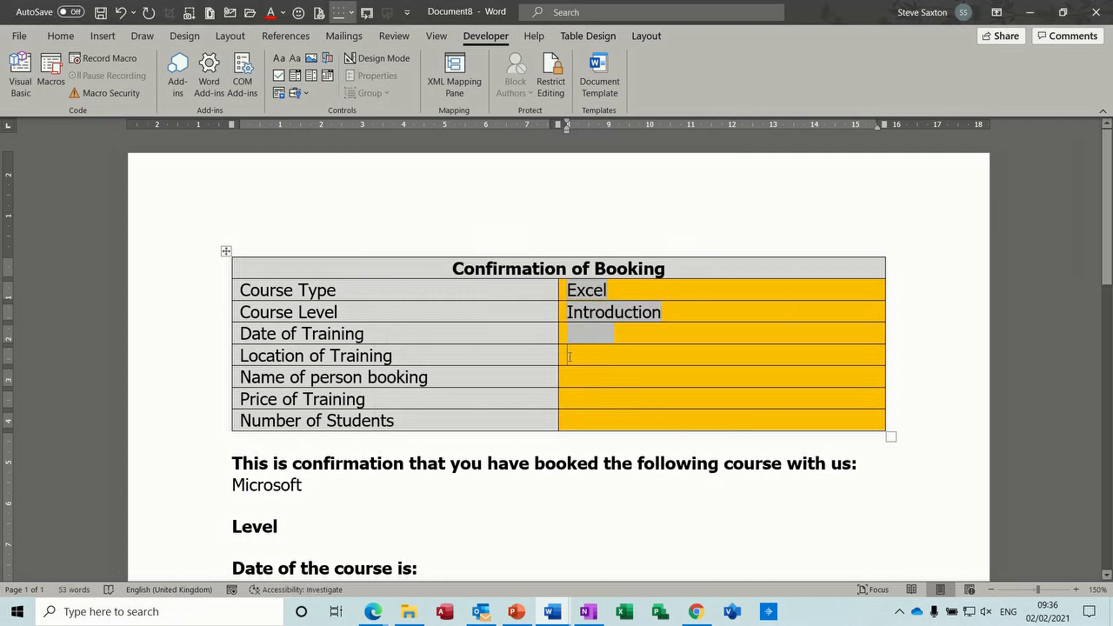
- Insert a Location drop-down with the choices Online and Classroom, bookmarked Location
left_click(306, 94)
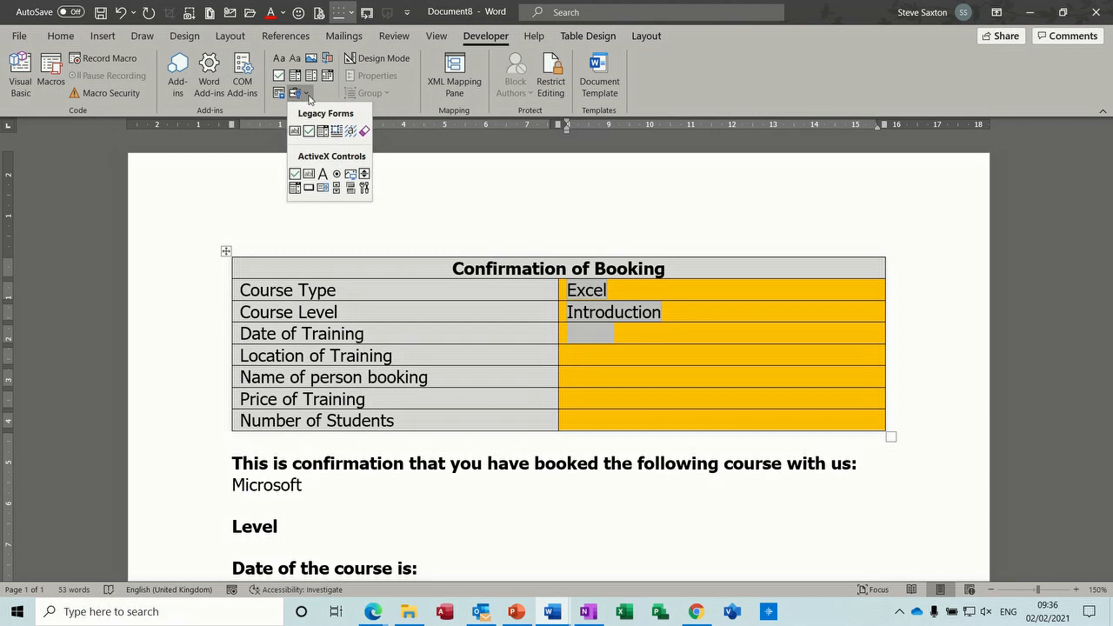
left_click(322, 132)
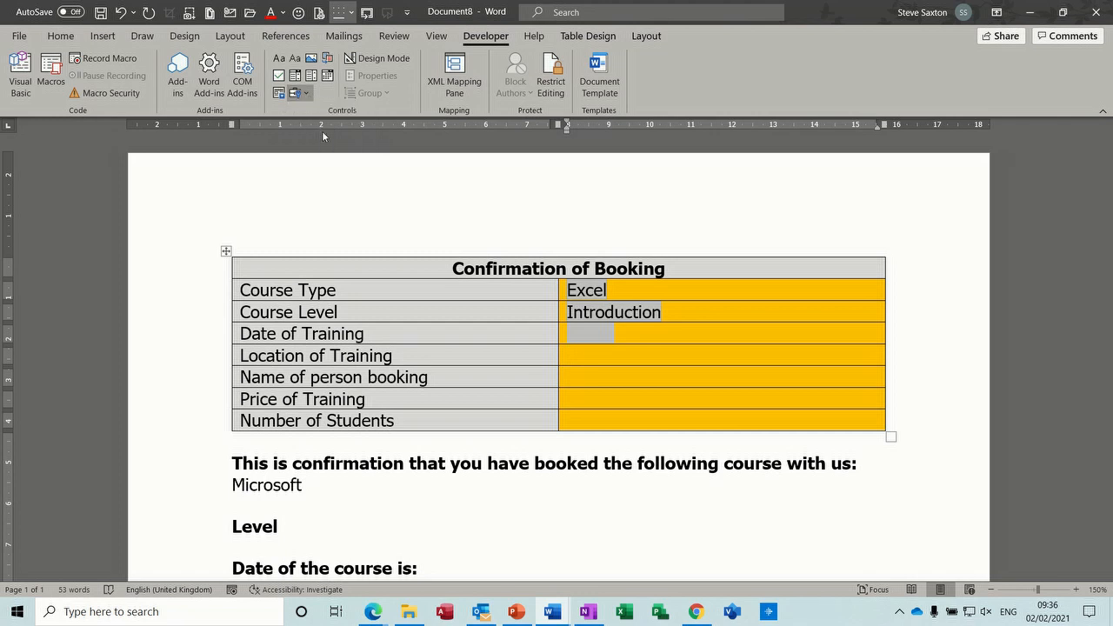
double_click(588, 358)
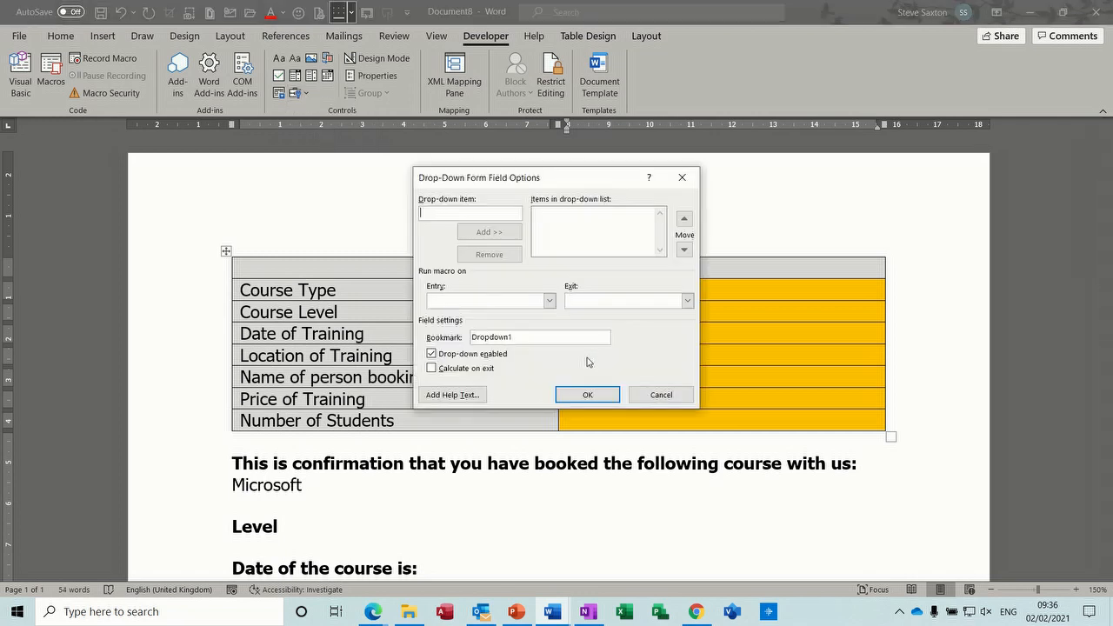
type("Online")
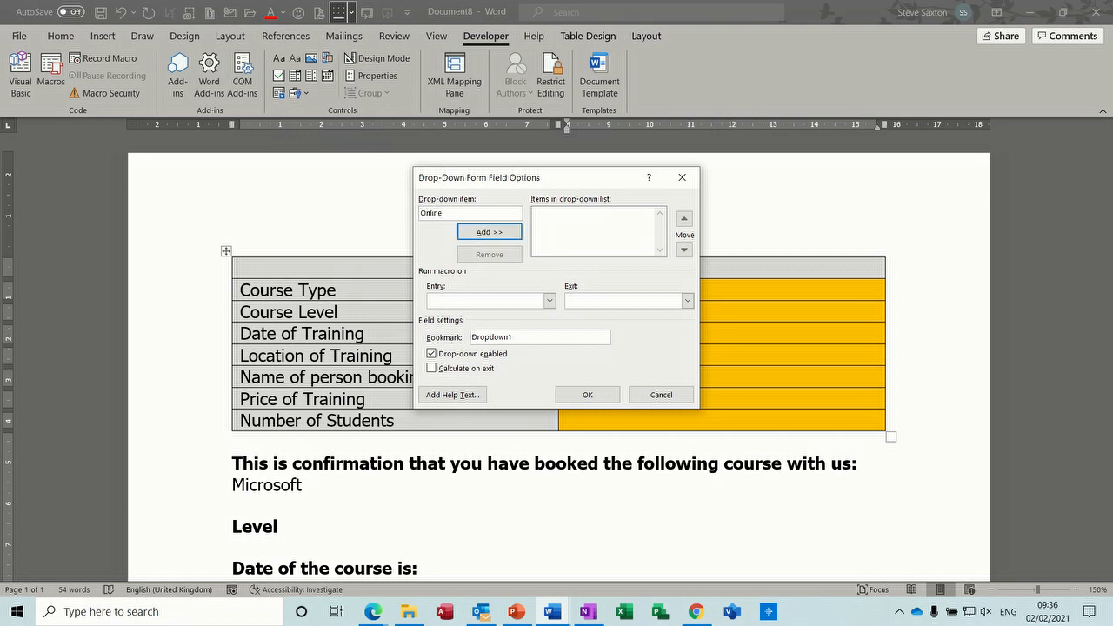
key("Return")
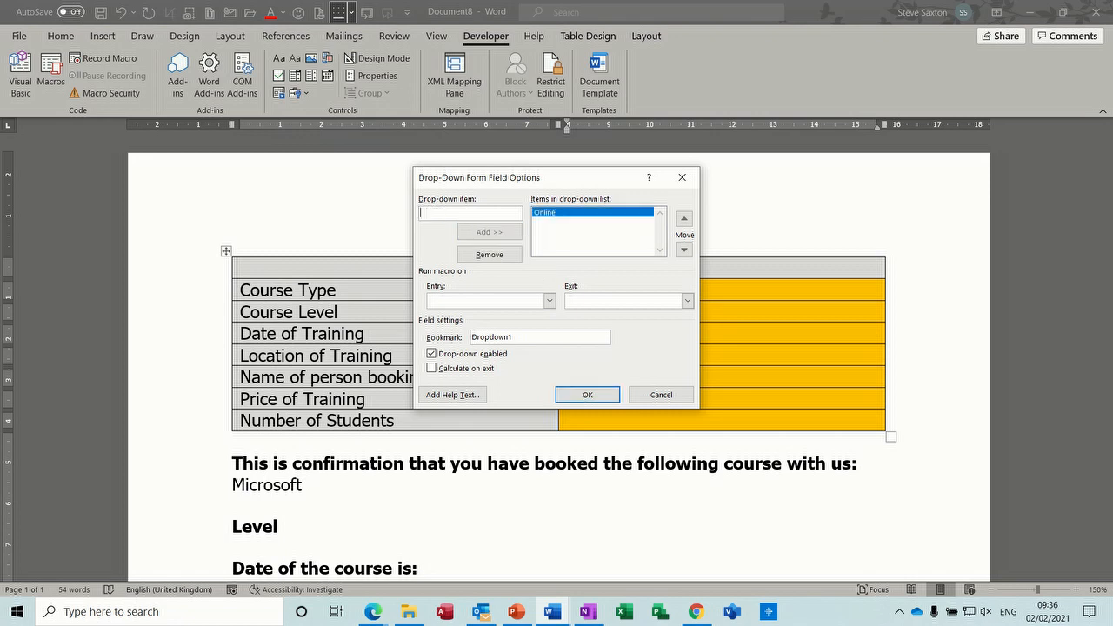
type("Classroom")
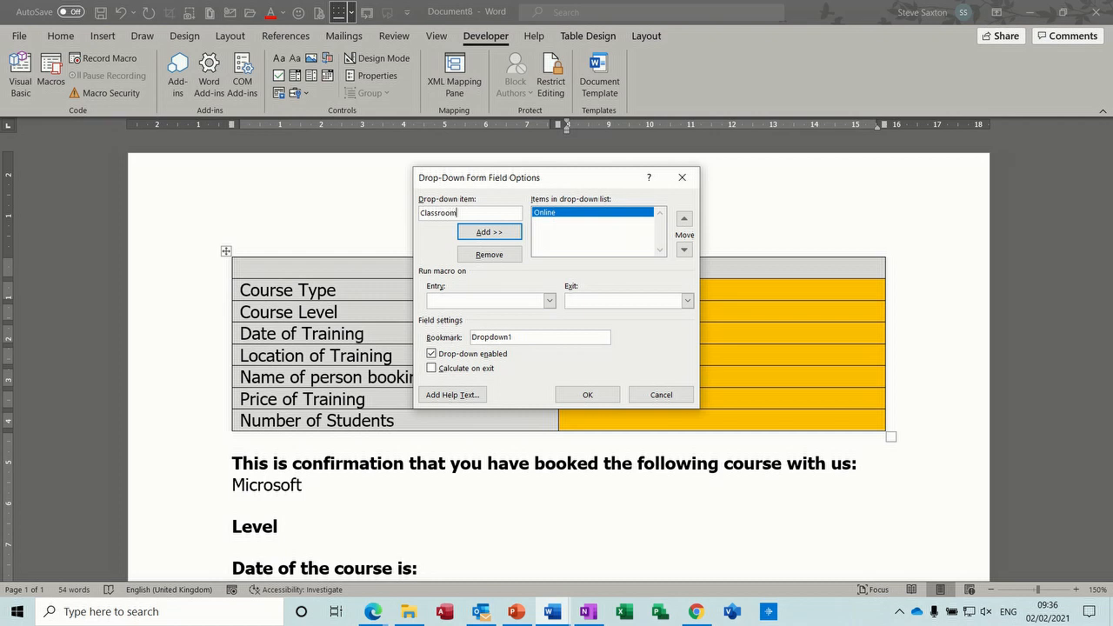
key("Return")
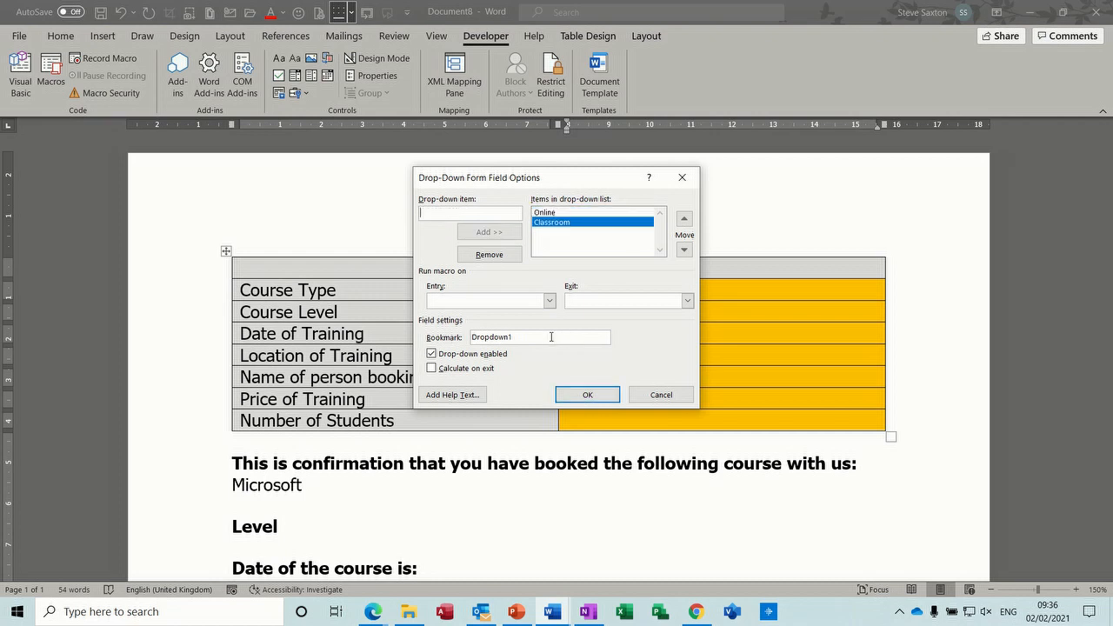
left_click_drag(544, 337, 466, 338)
type("Location")
left_click(577, 395)
left_click(573, 381)
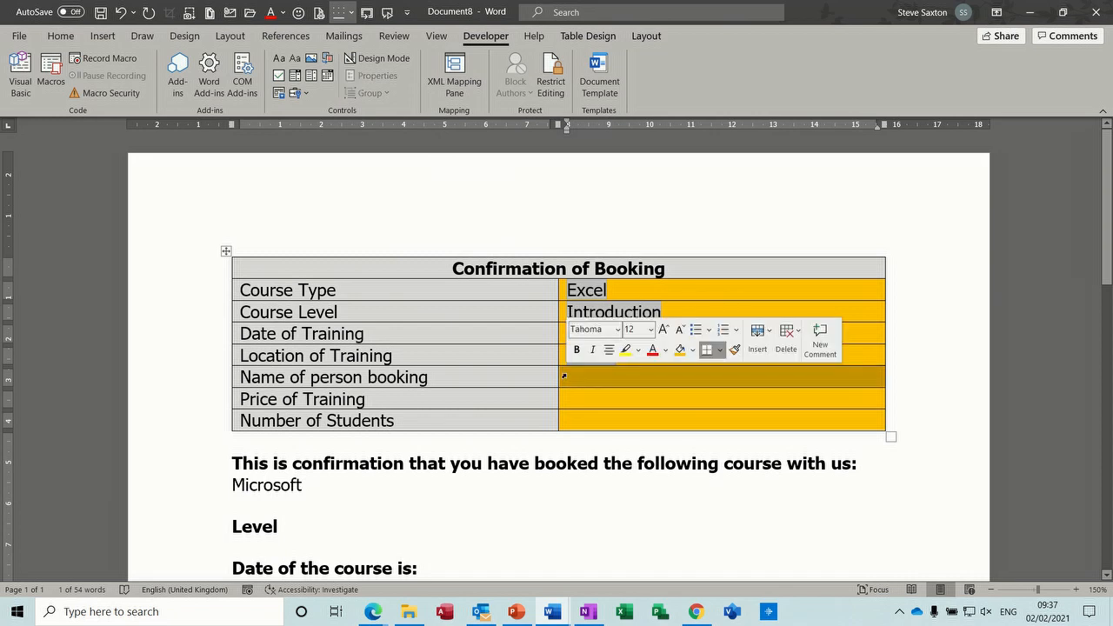
- Insert a legacy text form field into each of the name, price and student-count cells
left_click(575, 379)
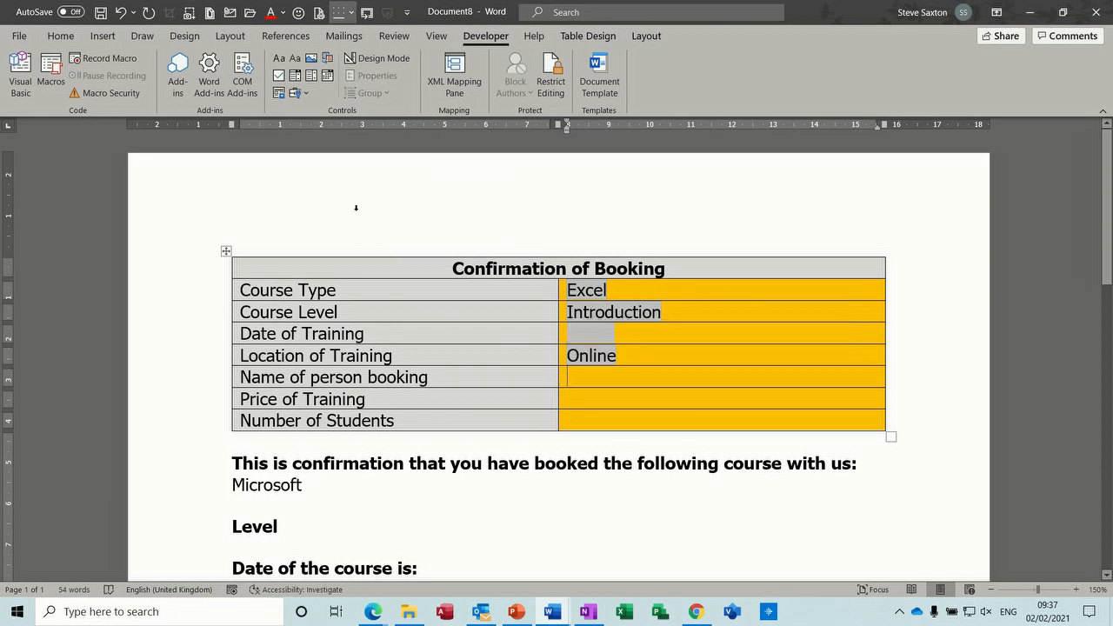
left_click(300, 93)
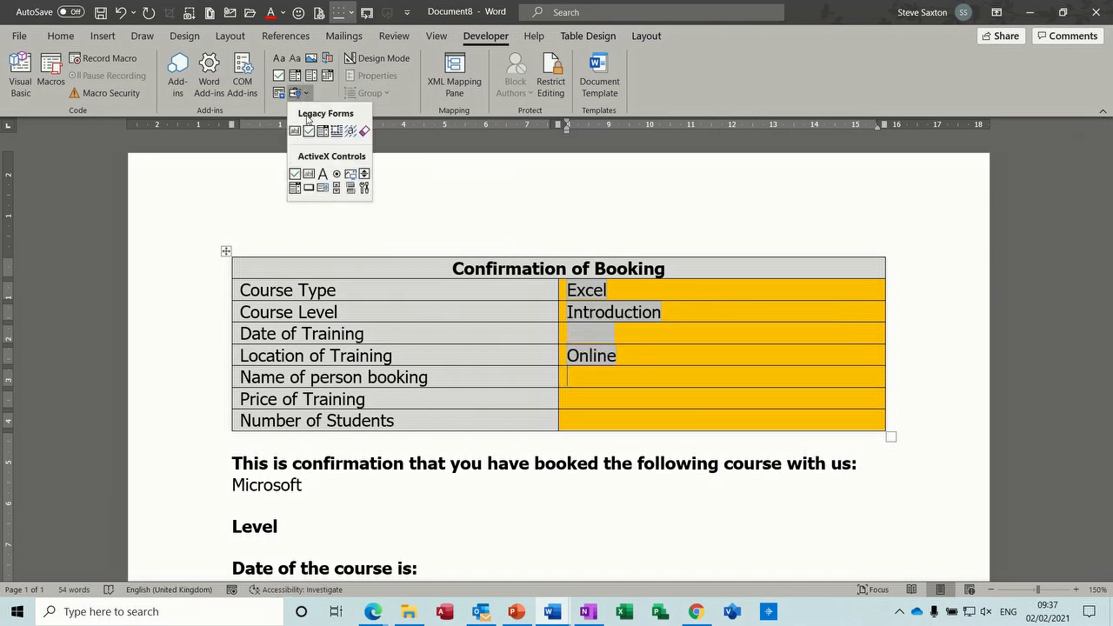
left_click(296, 131)
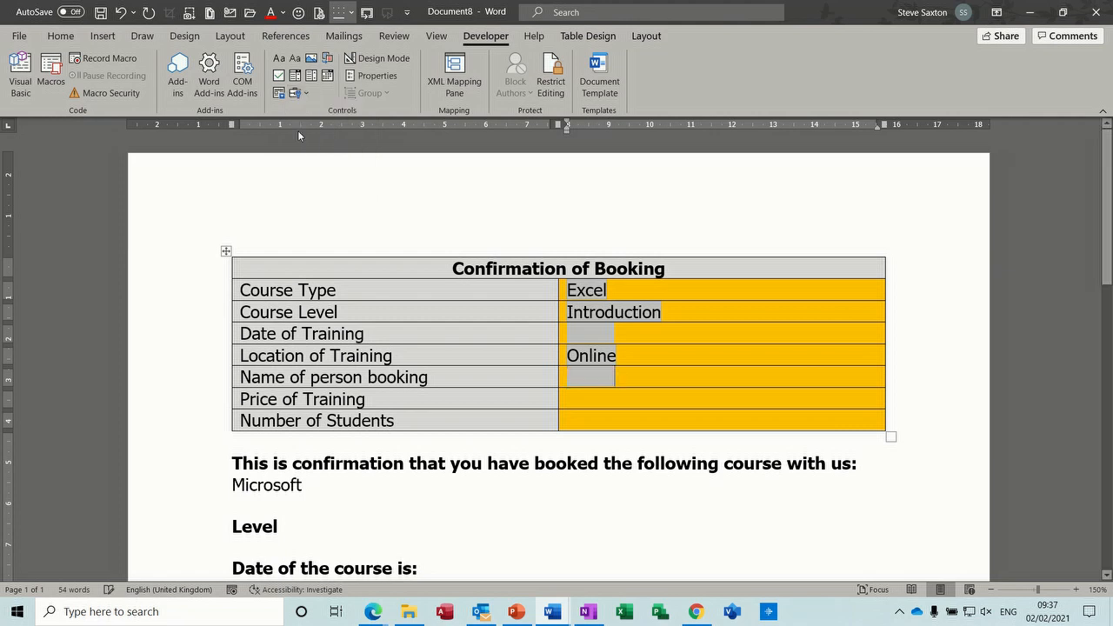
left_click(575, 399)
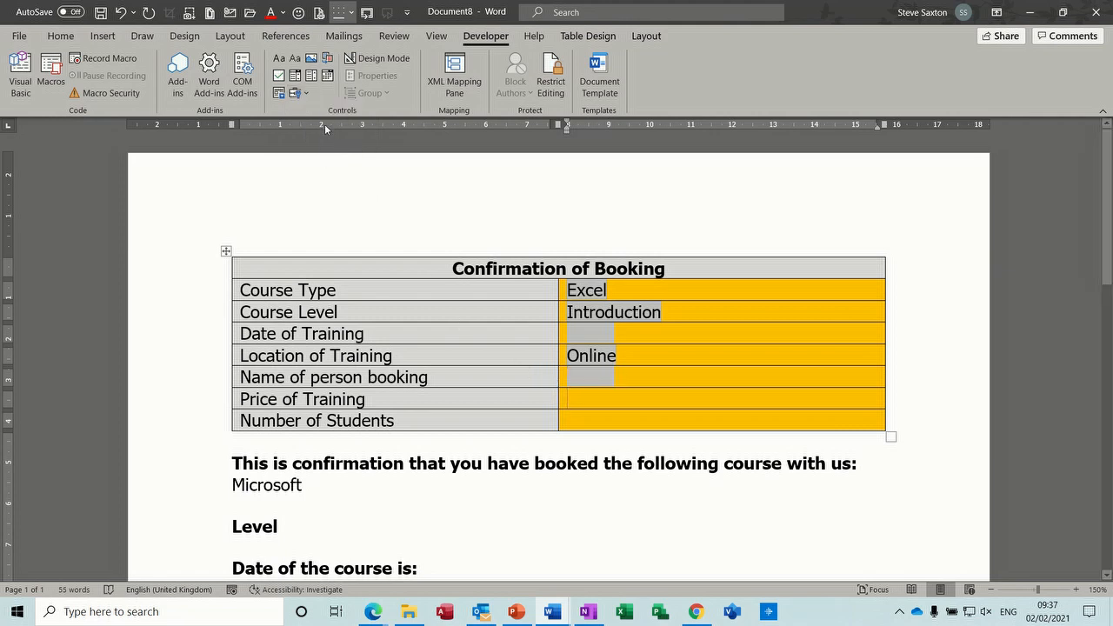
left_click(305, 95)
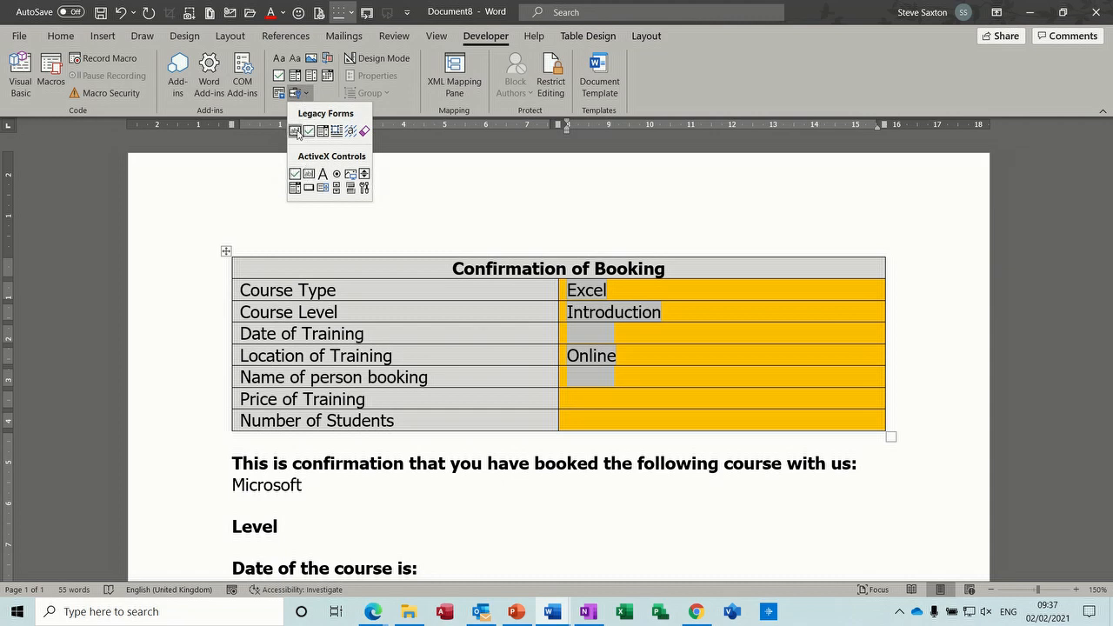
left_click(295, 130)
left_click(582, 421)
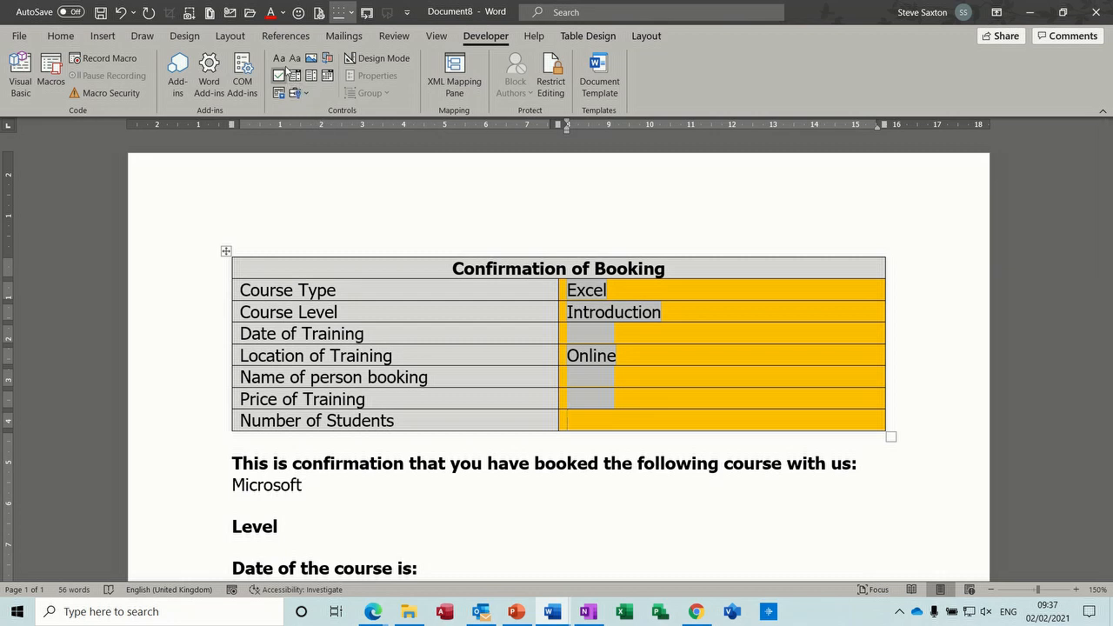
left_click(296, 93)
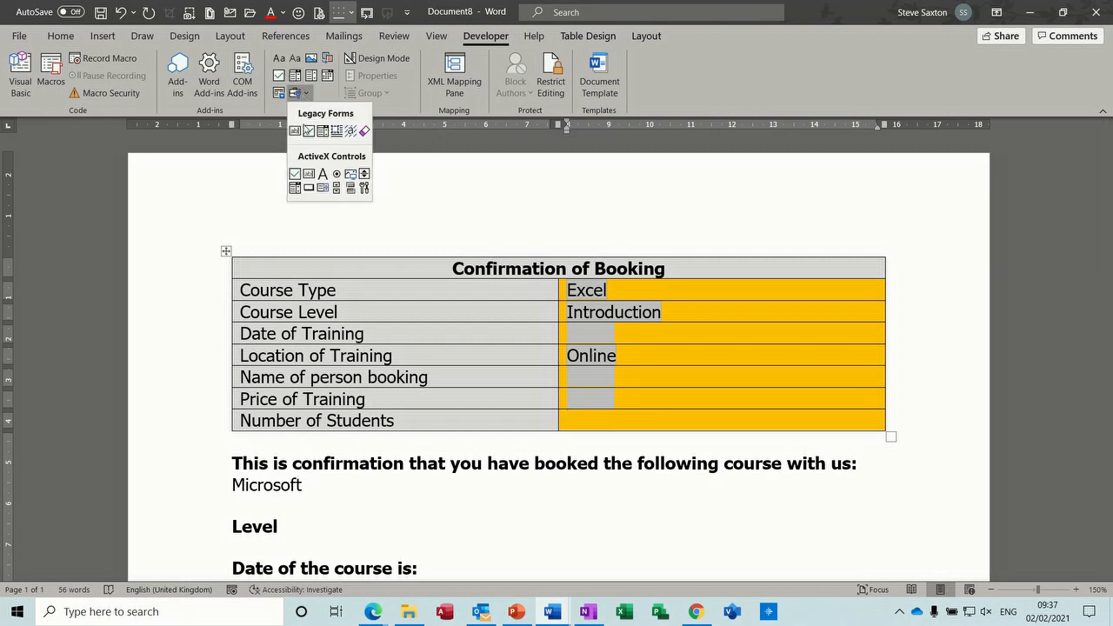
left_click(295, 131)
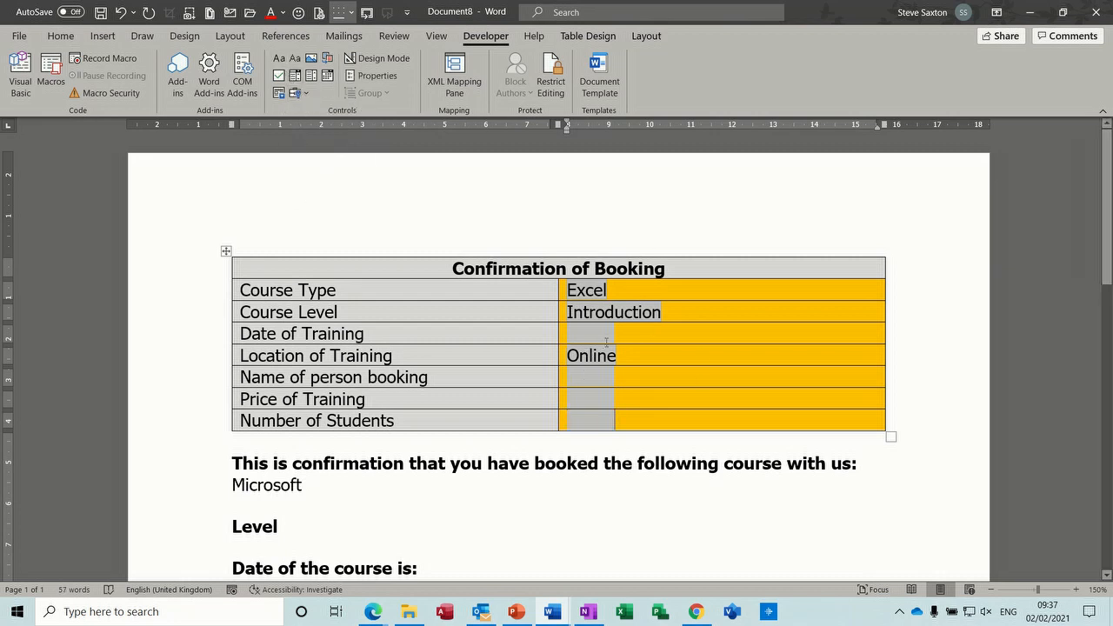
- Add None as the first choice in the Course Type drop-down
double_click(582, 292)
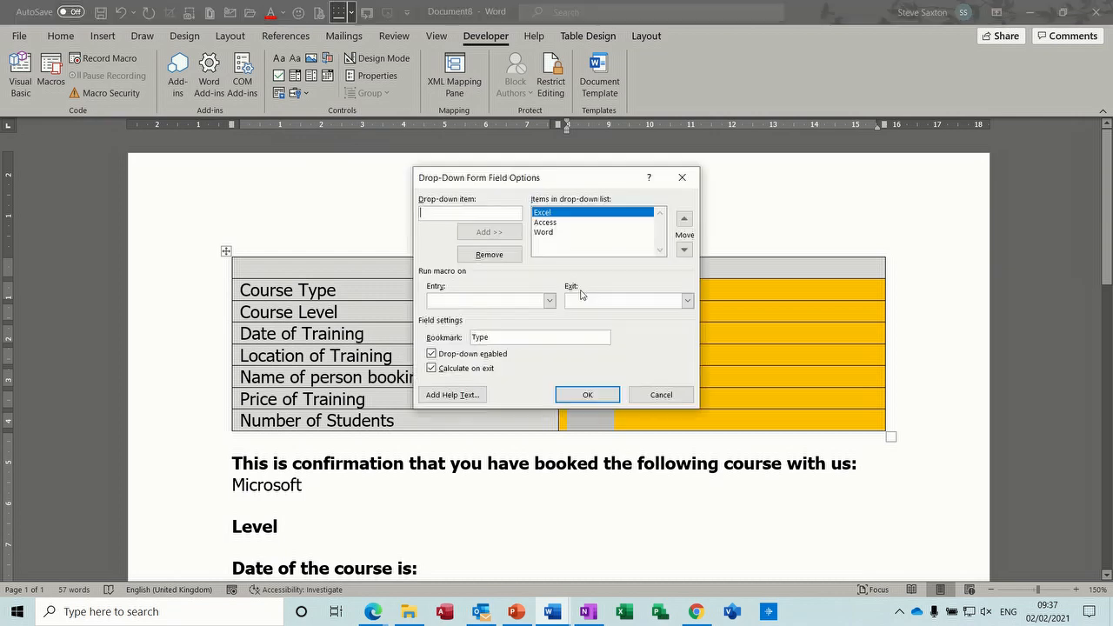
left_click(469, 213)
type("None")
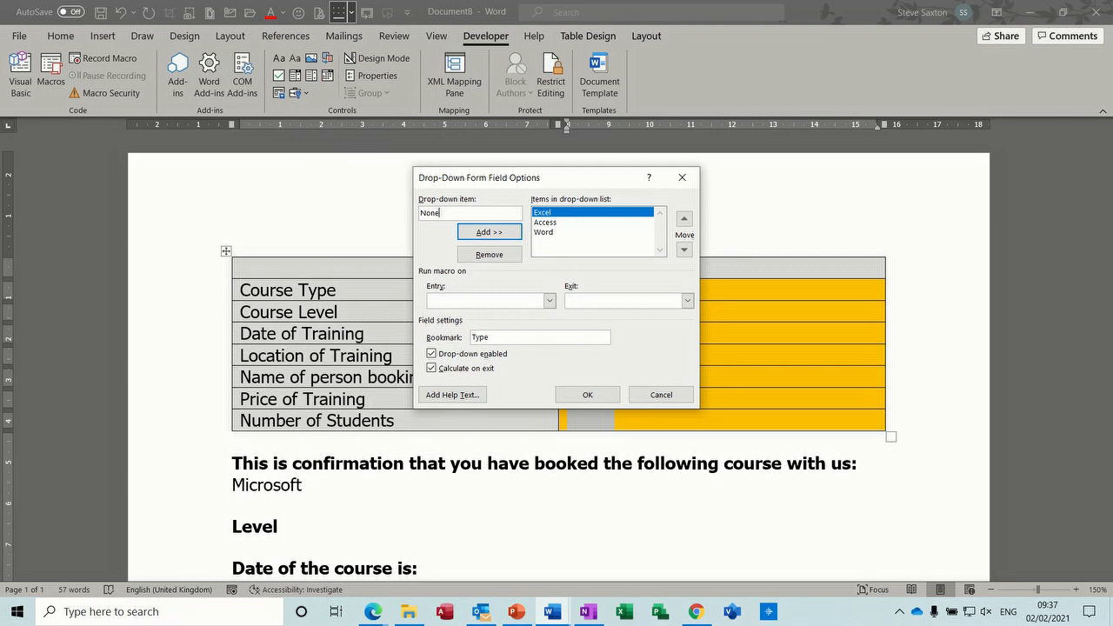
left_click(477, 235)
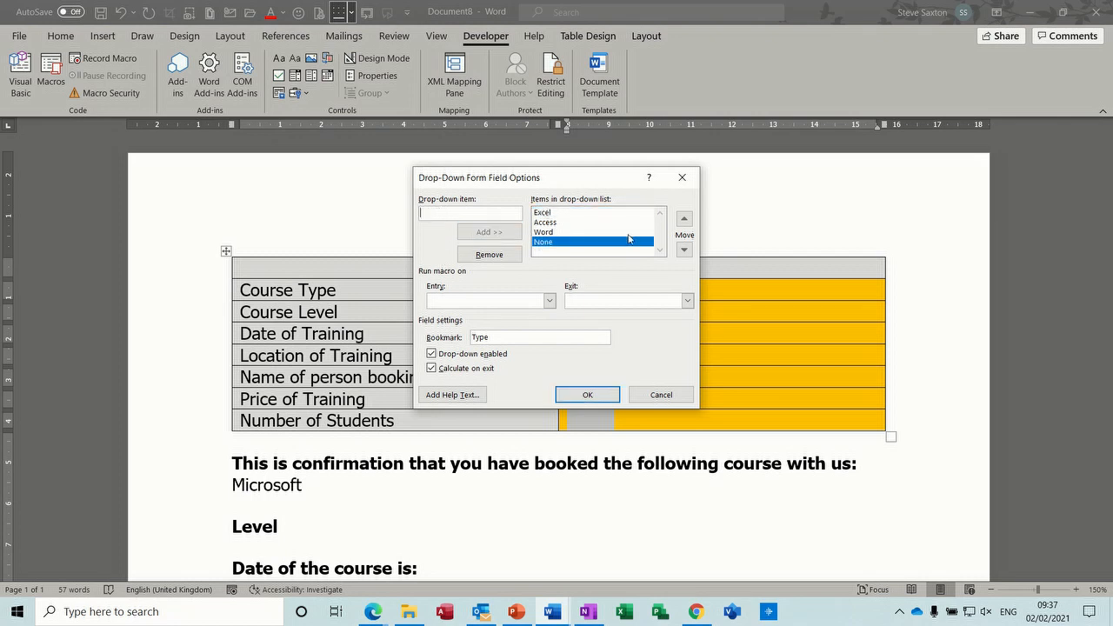
left_click(685, 220)
left_click(685, 220)
left_click(686, 221)
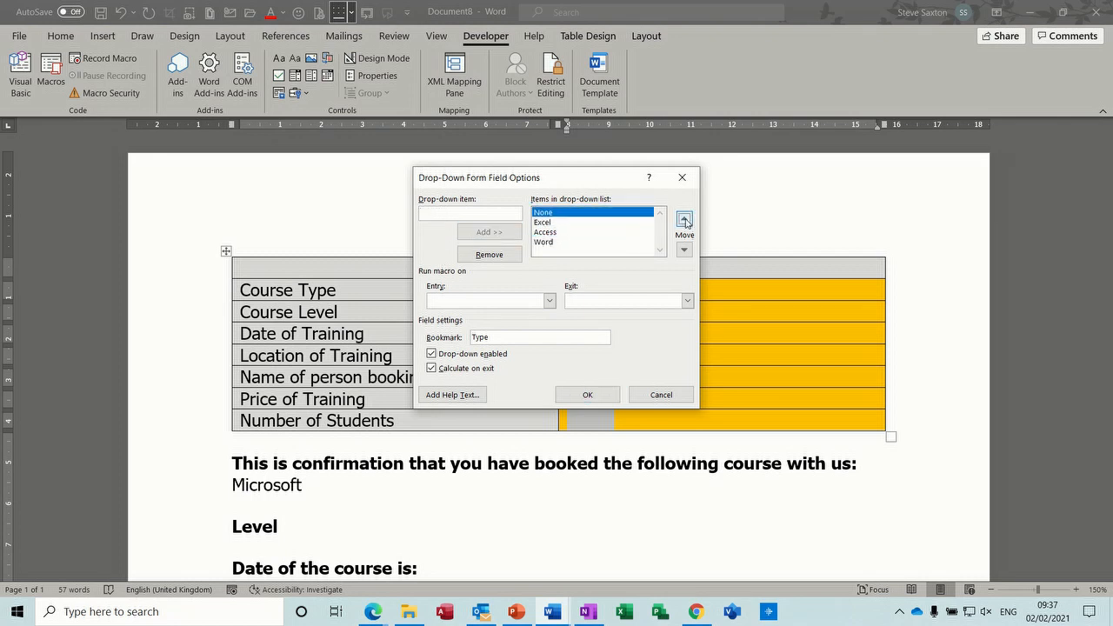
left_click(588, 395)
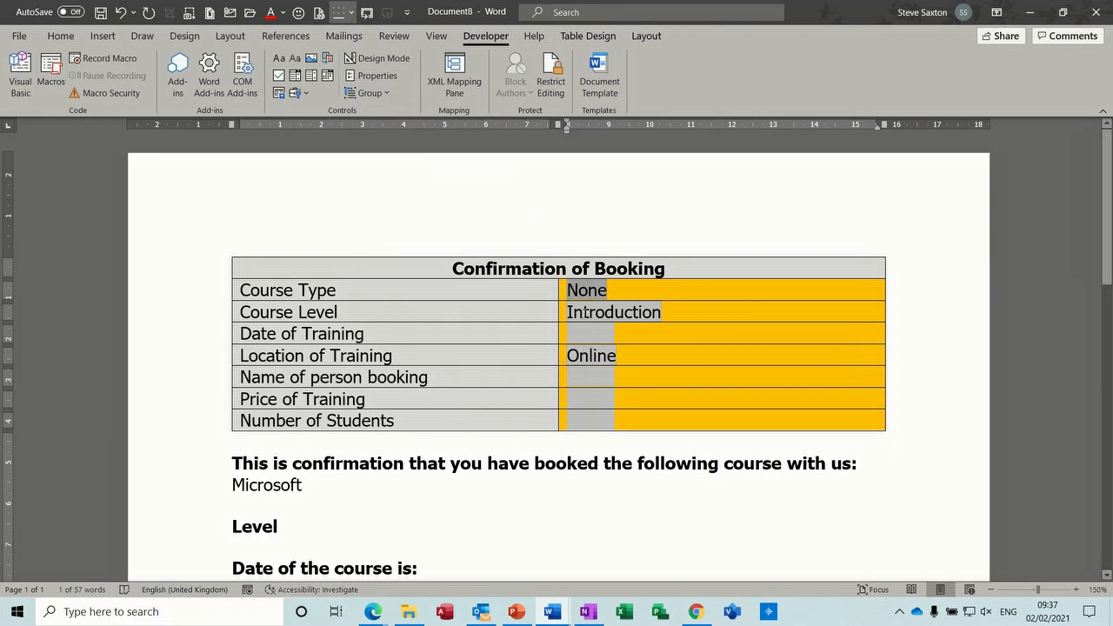
- Add None to the Course Level drop-down and move it to the top
double_click(585, 313)
type("None")
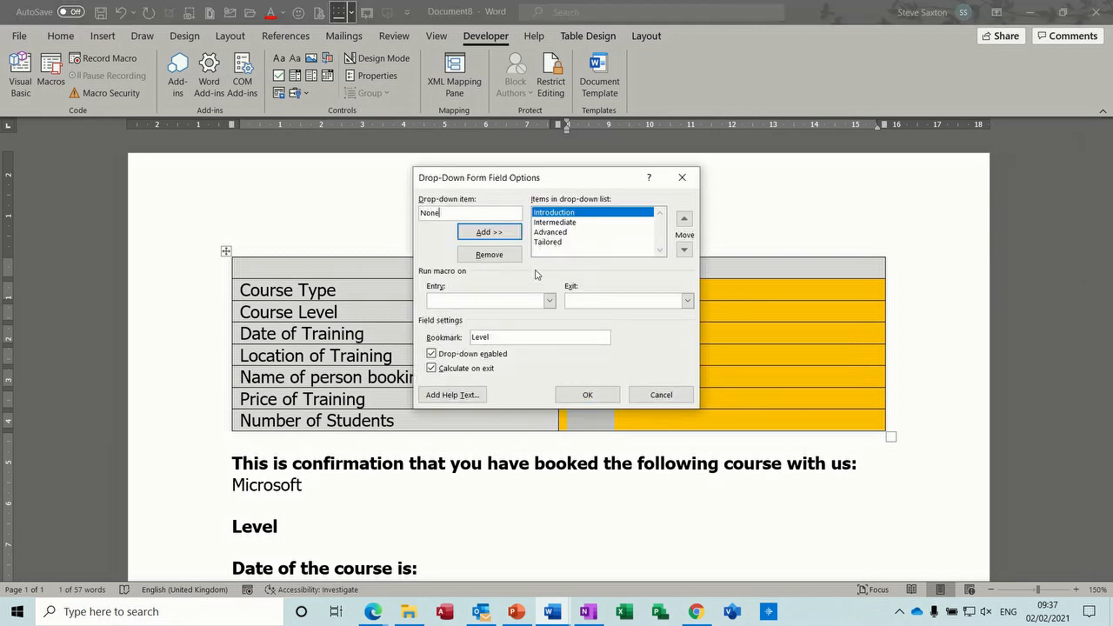
key("Return")
left_click(685, 219)
left_click(685, 219)
left_click(685, 219)
left_click(687, 219)
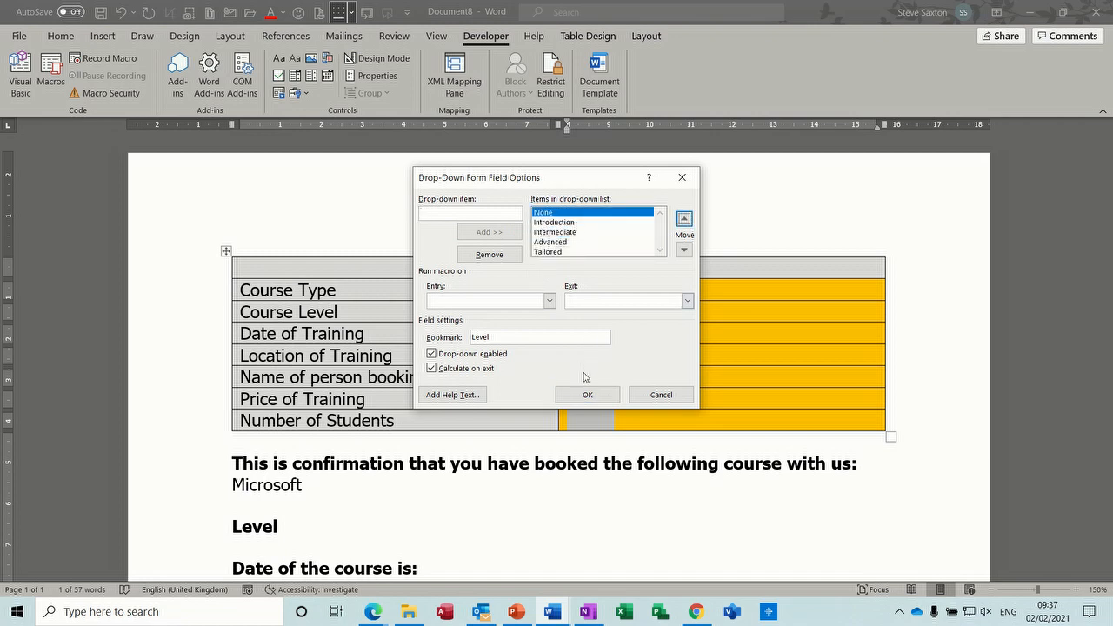
left_click(588, 393)
- Add None at the top of the Location drop-down and confirm the order
double_click(576, 355)
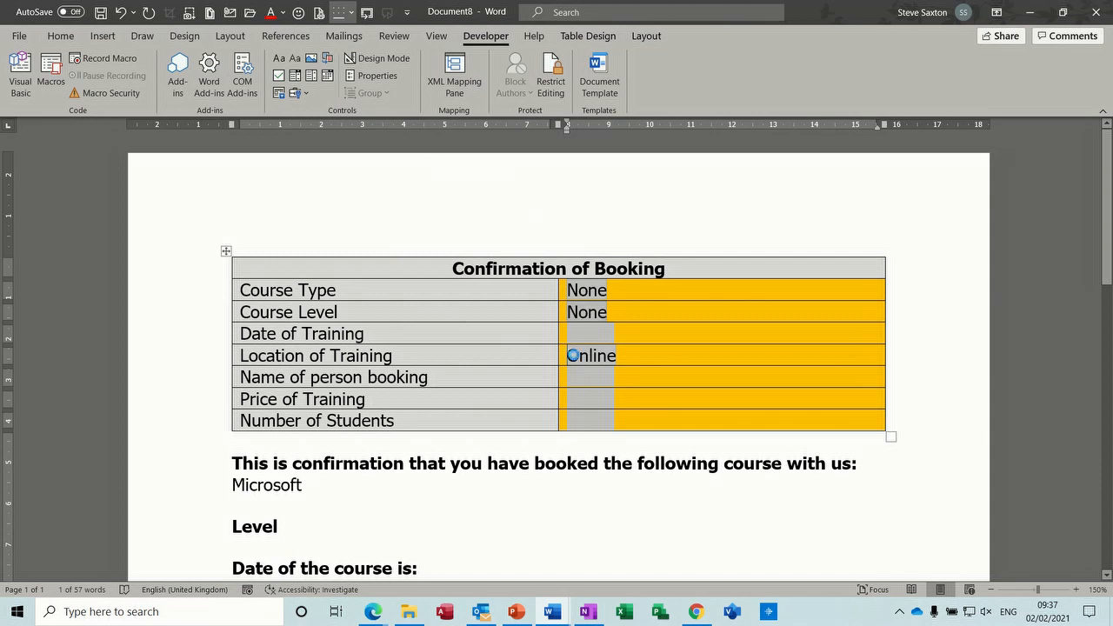
type("None")
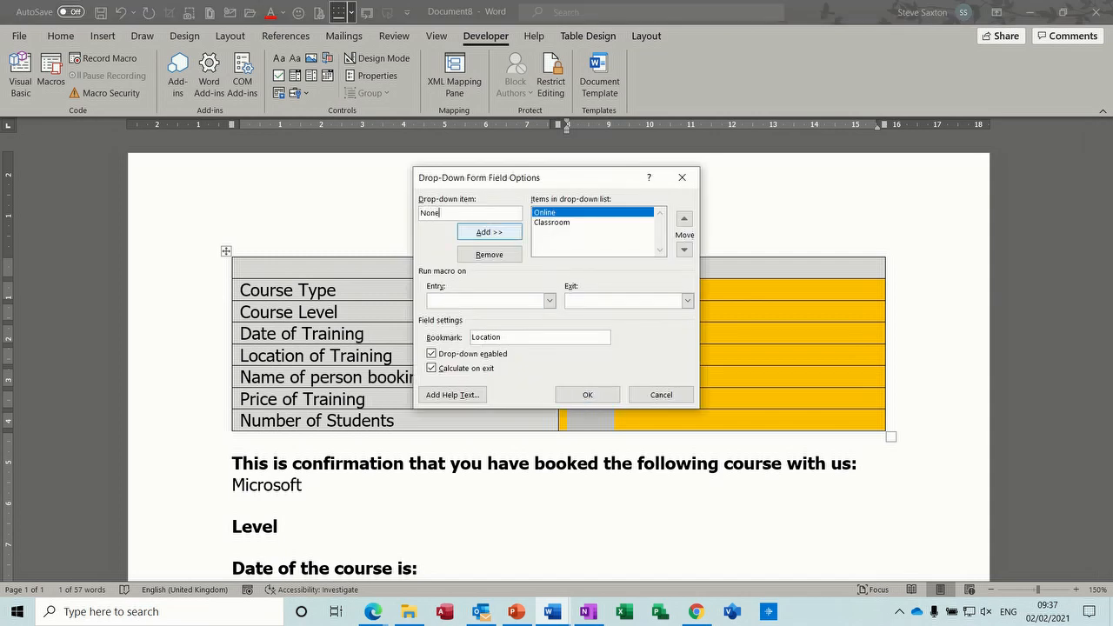
left_click(490, 232)
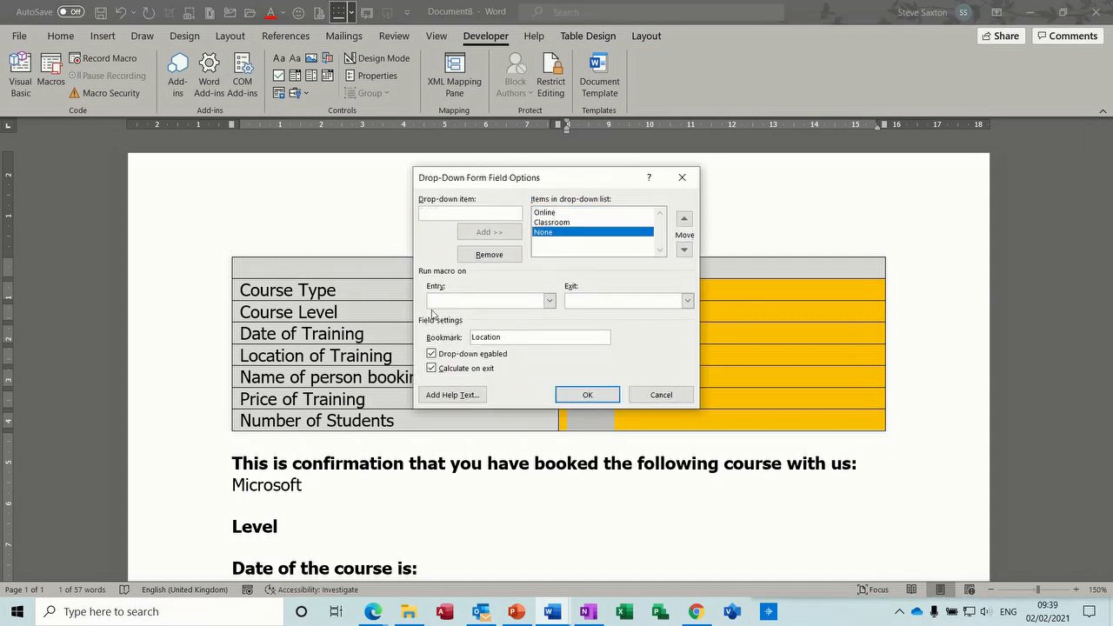
left_click(685, 219)
left_click(685, 218)
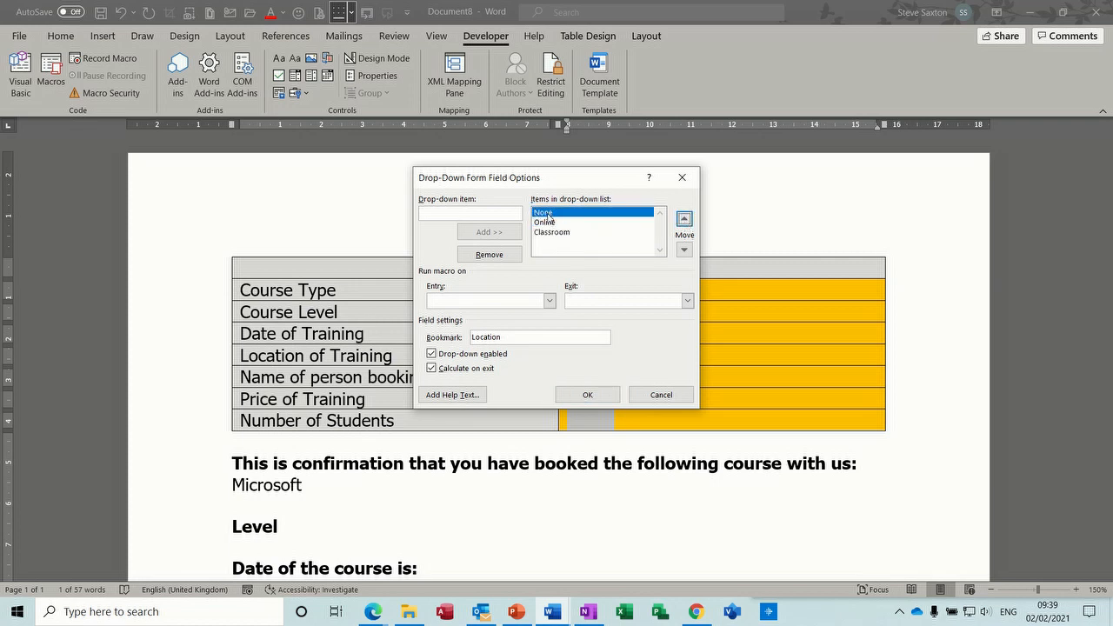
left_click(576, 396)
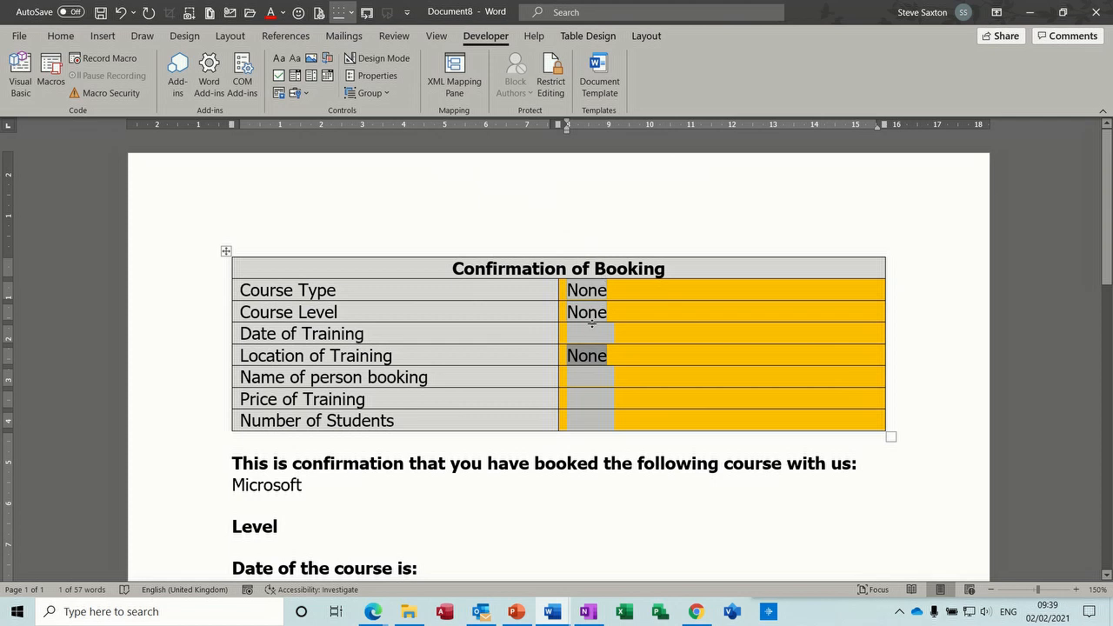
double_click(587, 353)
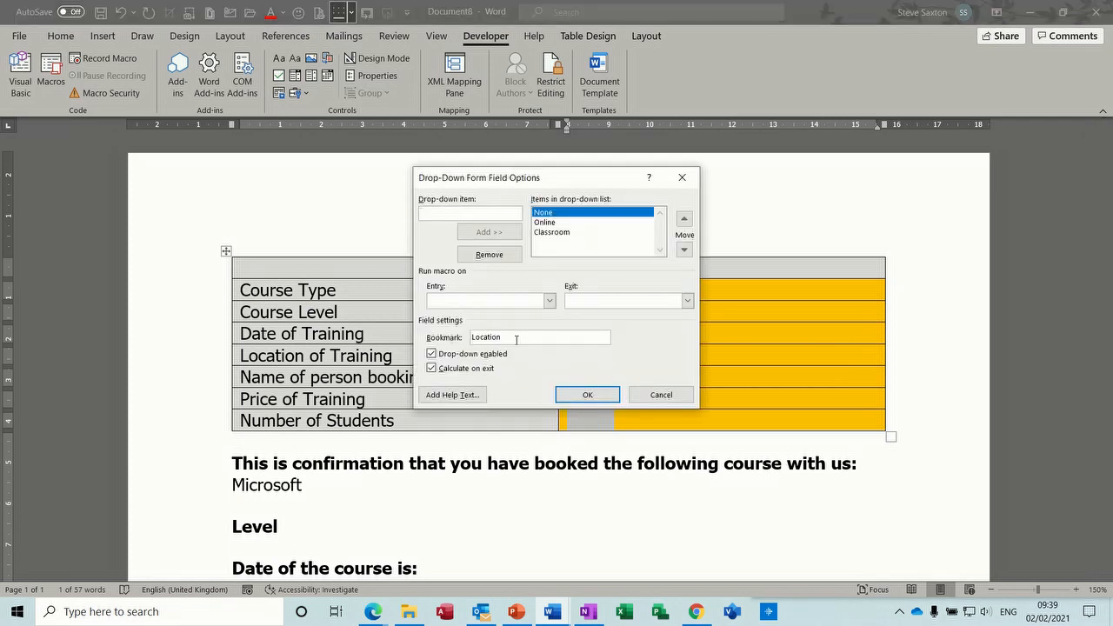
left_click(589, 395)
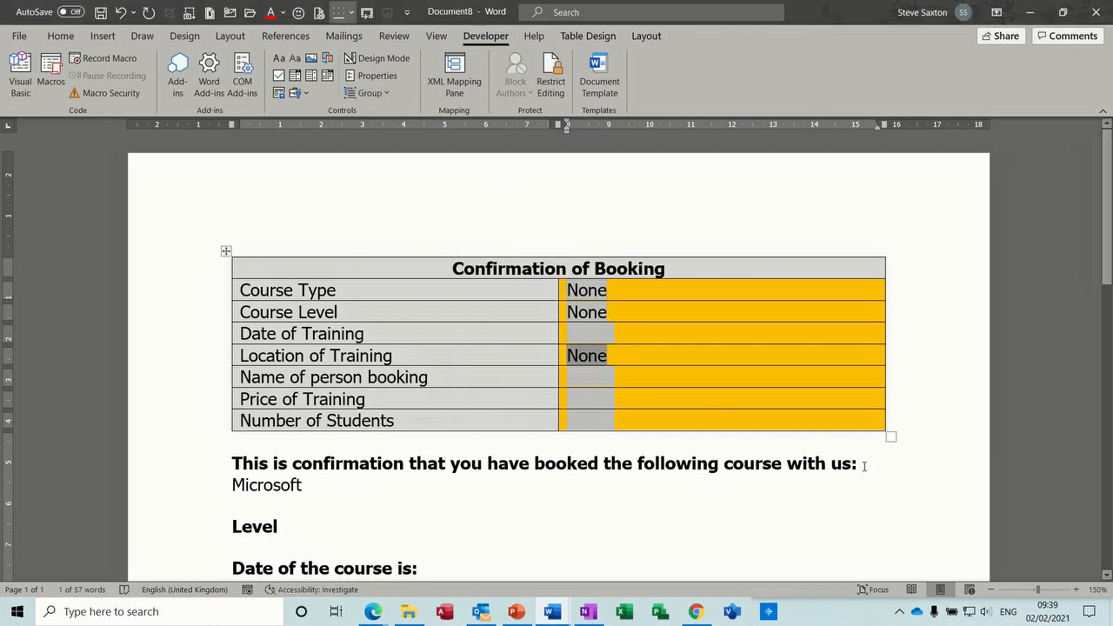
left_click(350, 488)
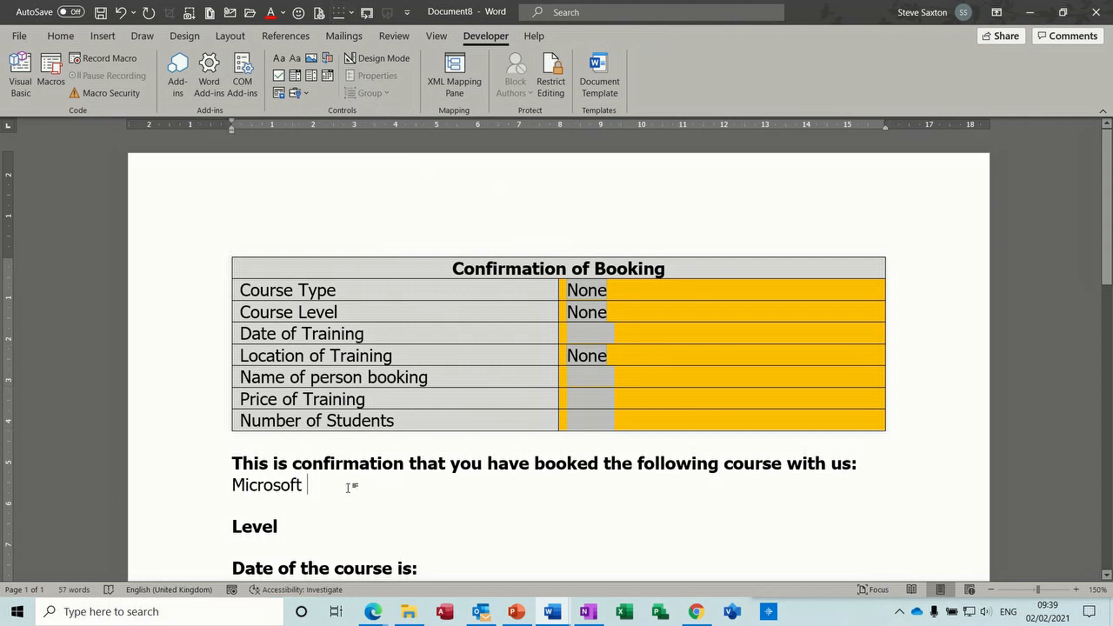
left_click(118, 36)
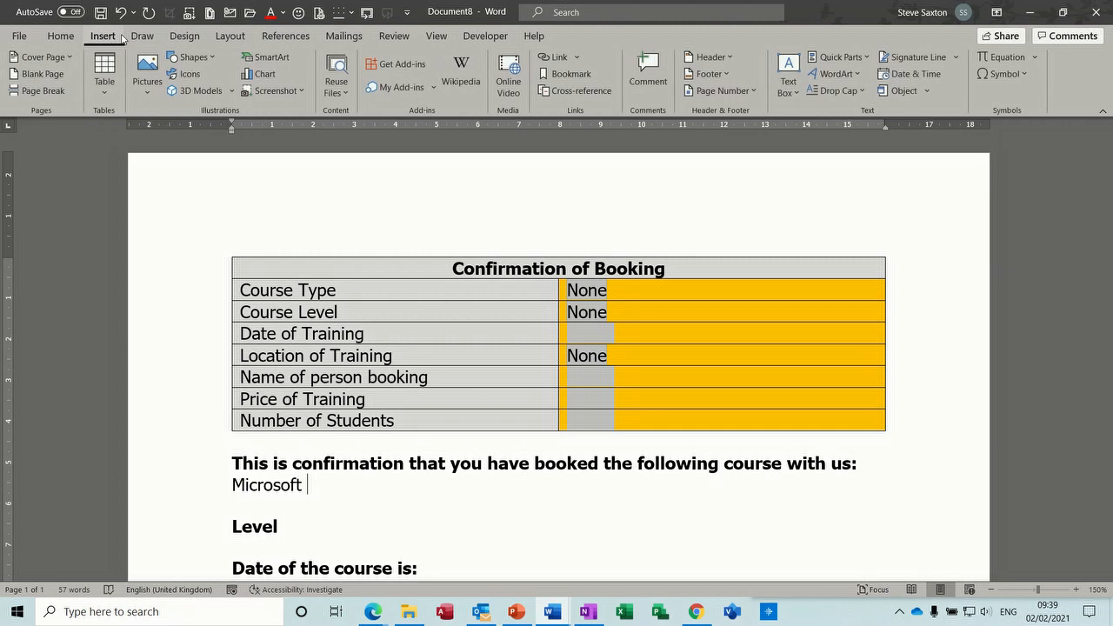
left_click(841, 57)
left_click(836, 119)
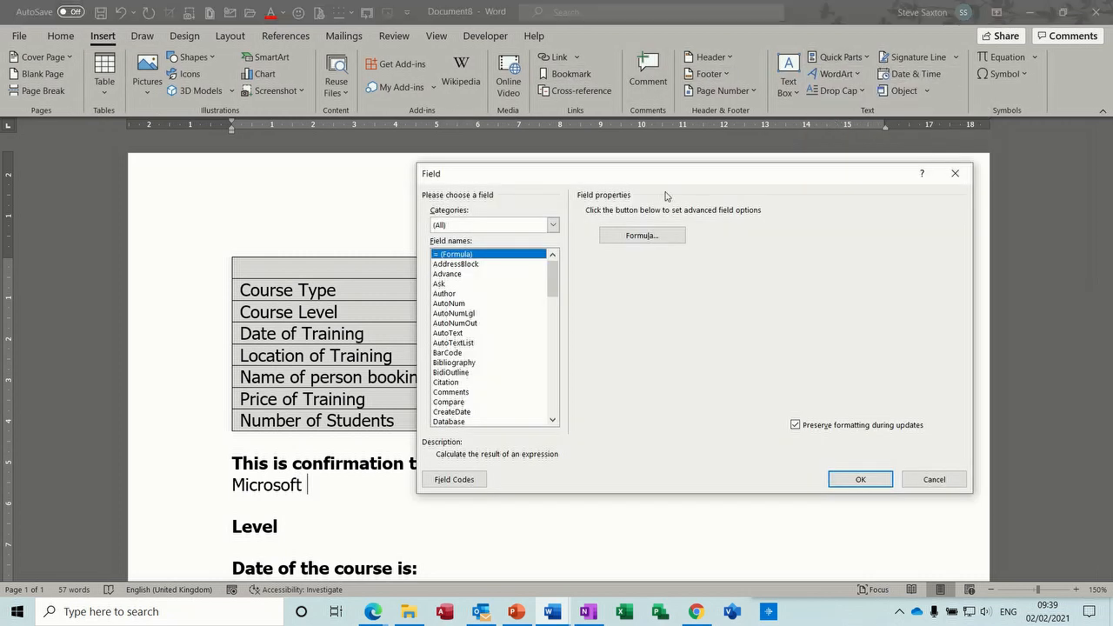
left_click_drag(553, 272, 552, 360)
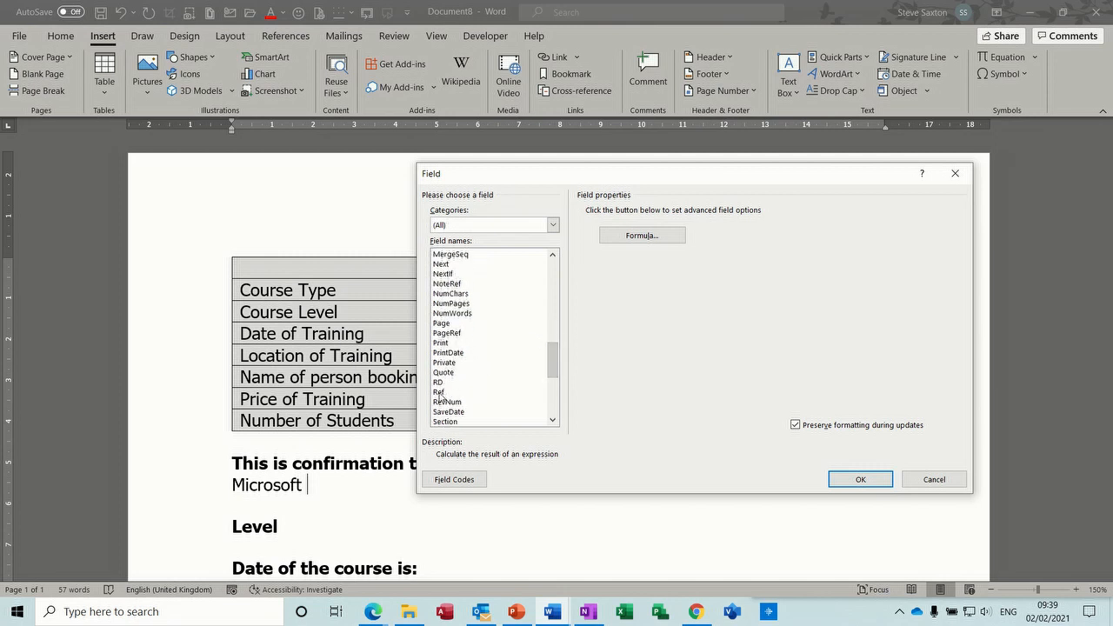
left_click(861, 480)
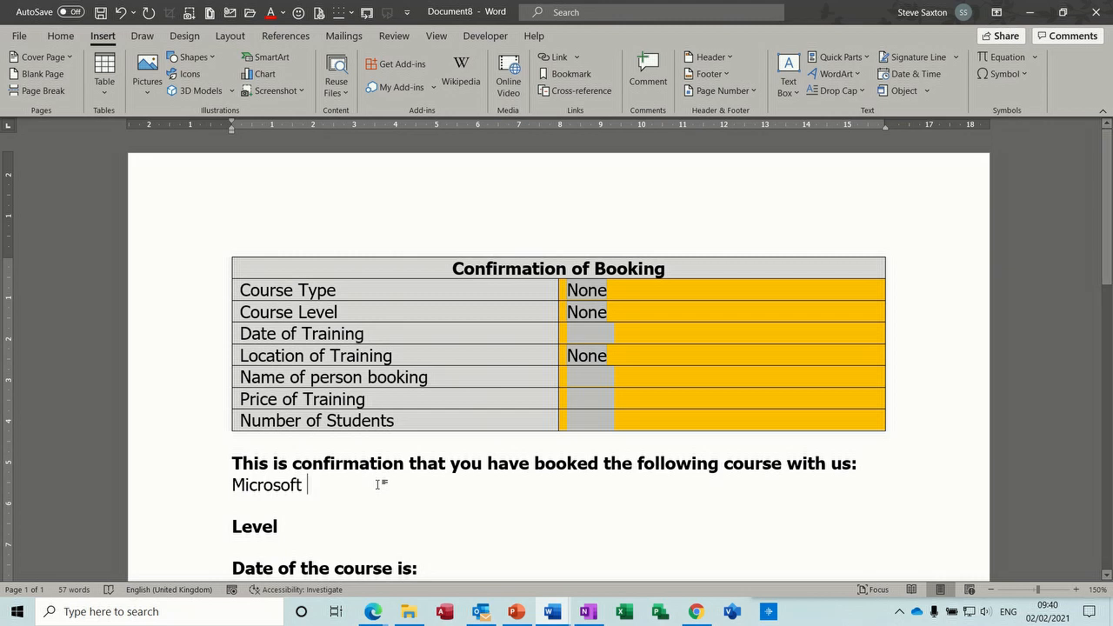
- After 'Microsoft', add a { Ref Type } field, confirming the Course Type drop-down's bookmark is 'Type'
key("ctrl+F9")
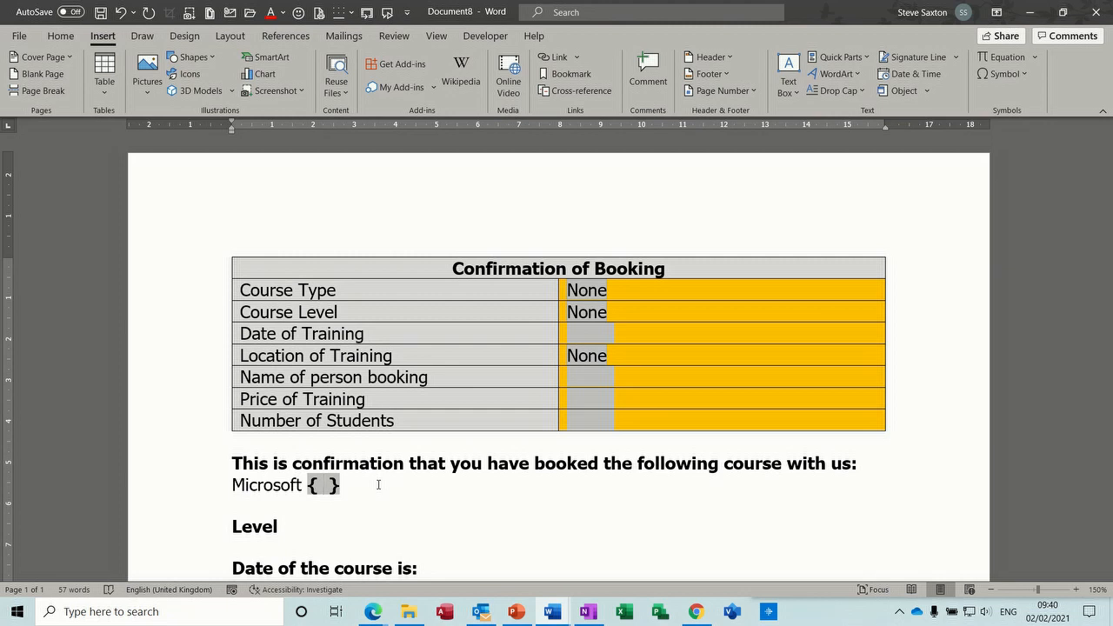
type("Ref")
double_click(593, 290)
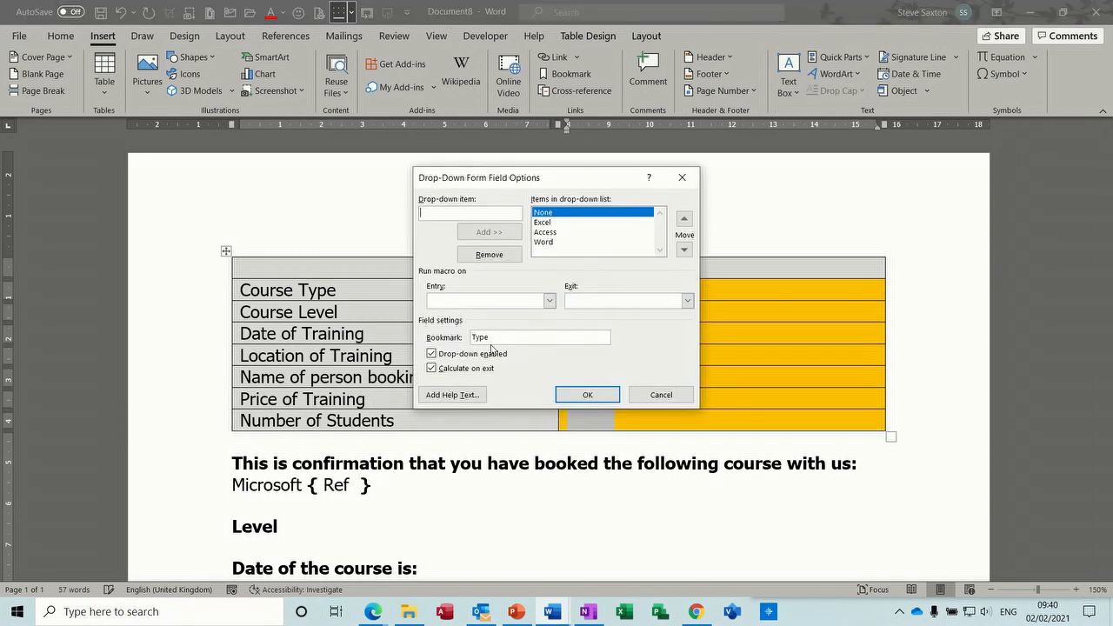
left_click(574, 390)
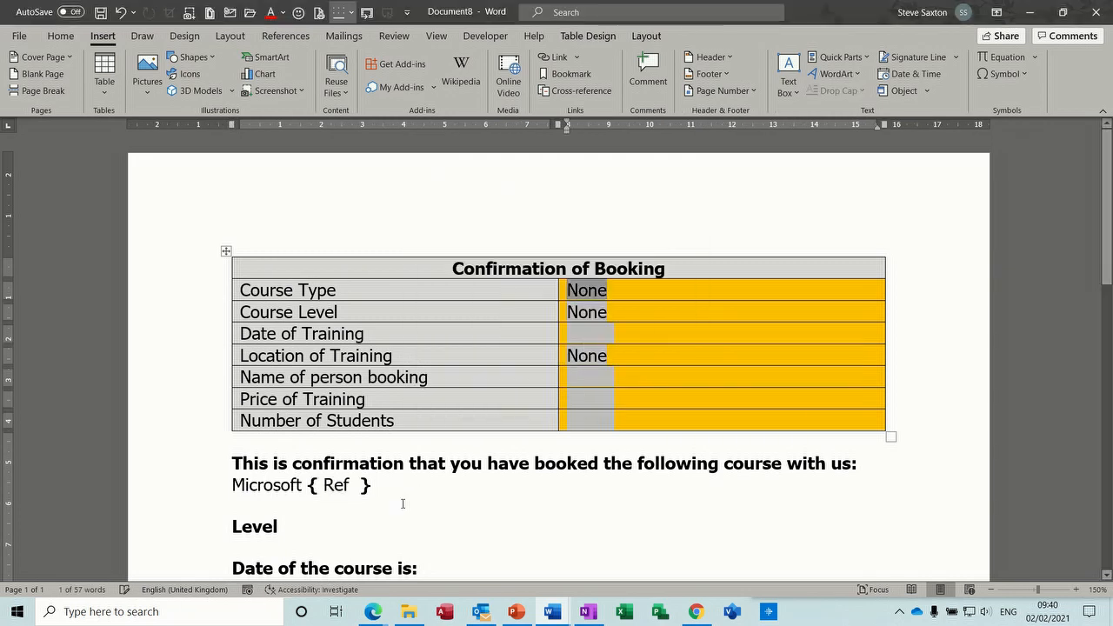
left_click(359, 485)
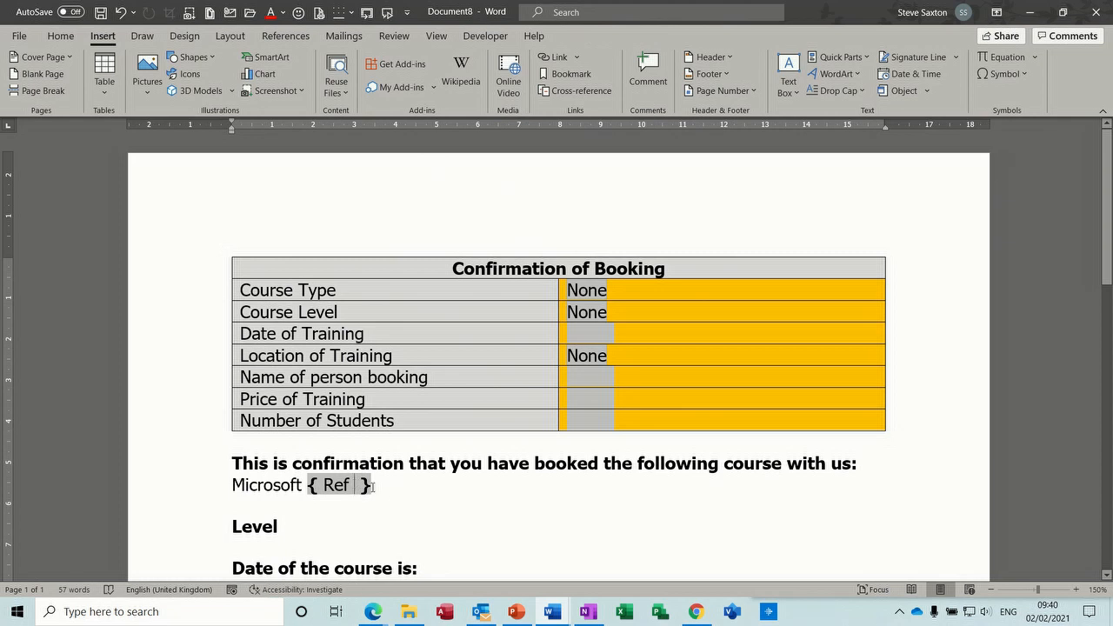
type("Type")
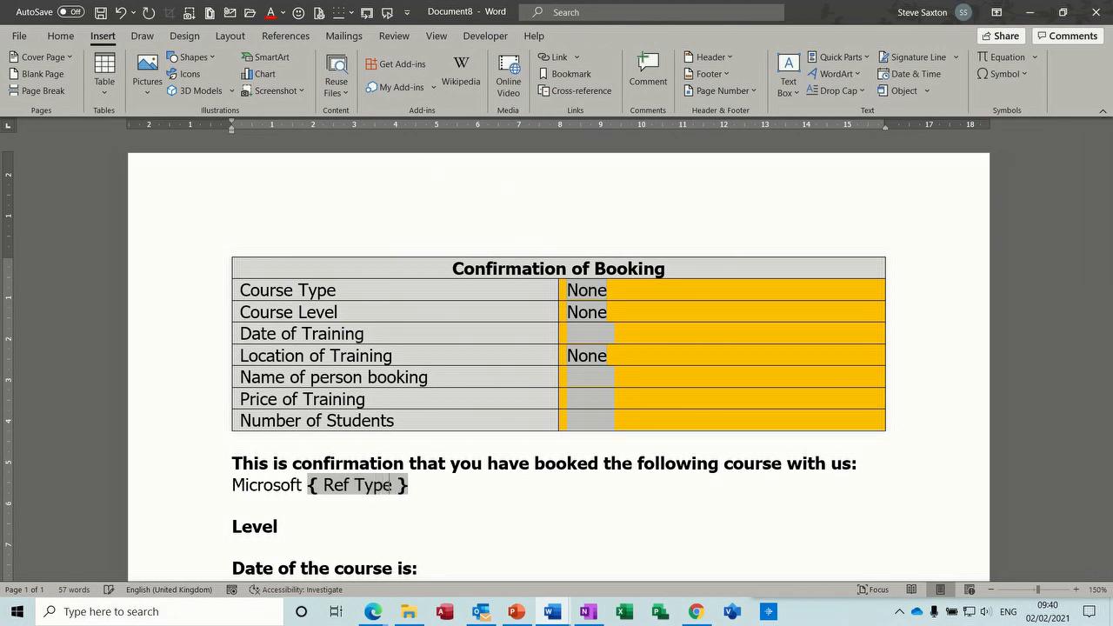
left_click(430, 485)
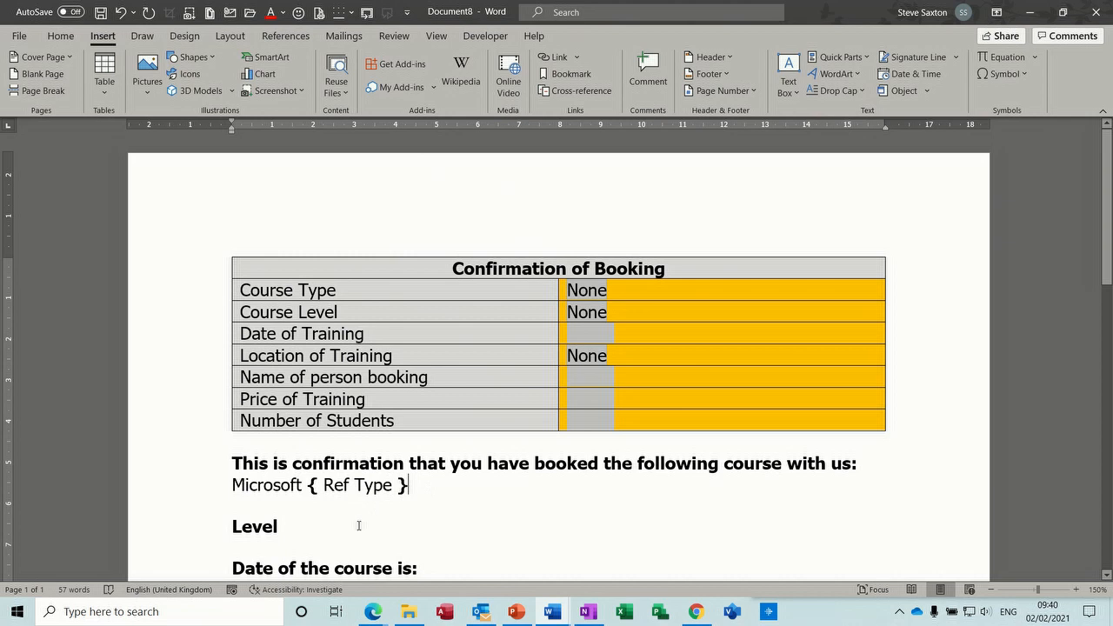
left_click(302, 541)
- Add { Ref Level } under Level, and { Ref Date } on its own line under the course date
key("ctrl+F9")
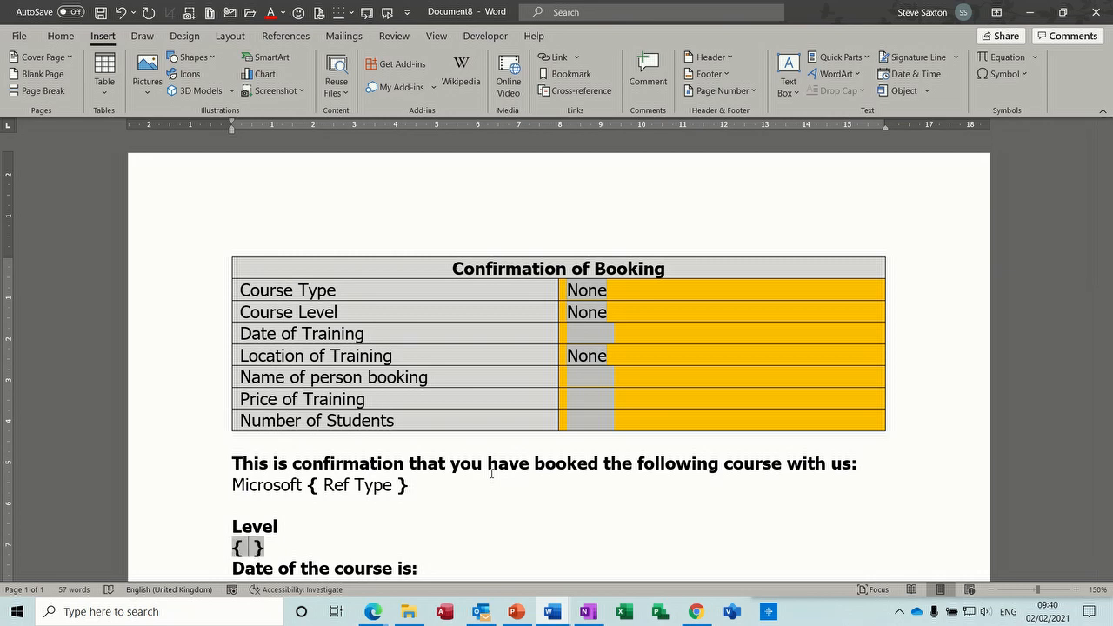
type("Ref Lev")
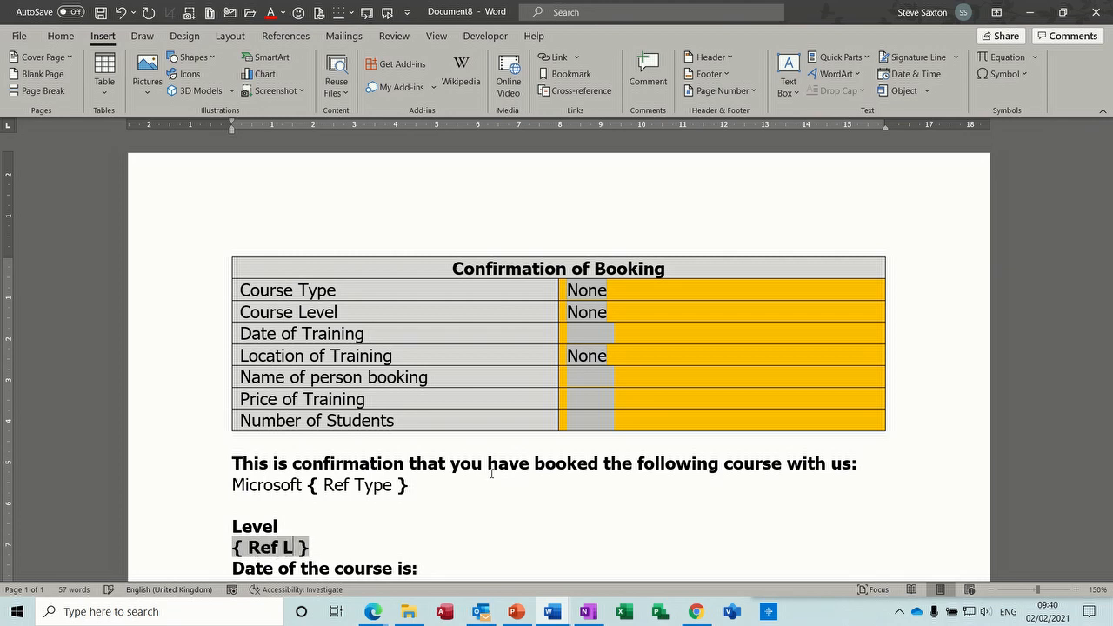
type("el")
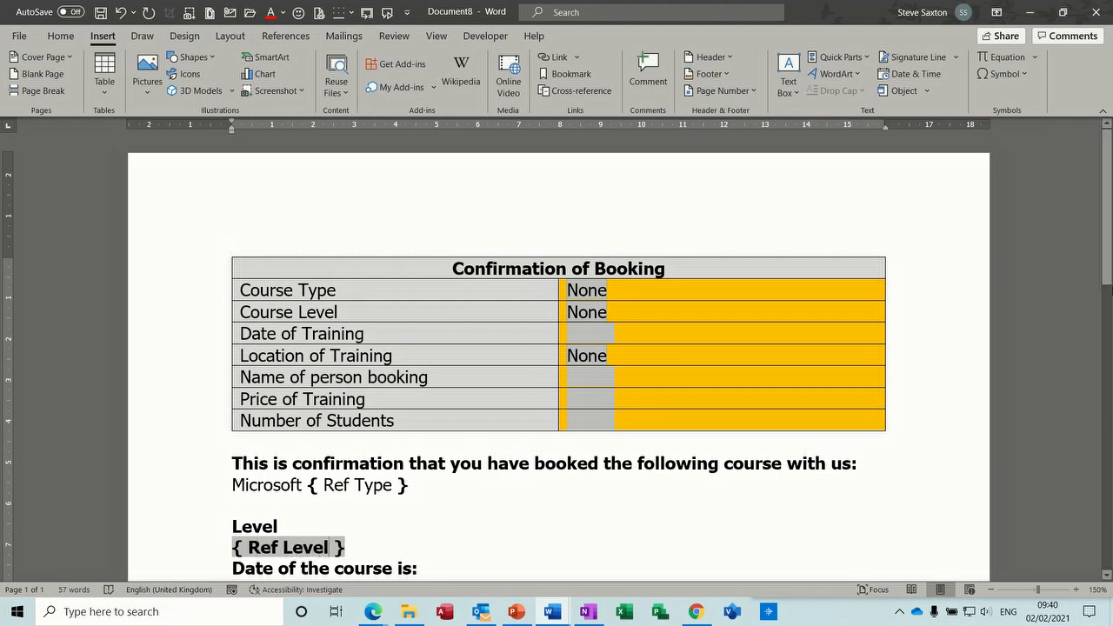
scroll(1110, 202, "down", 3)
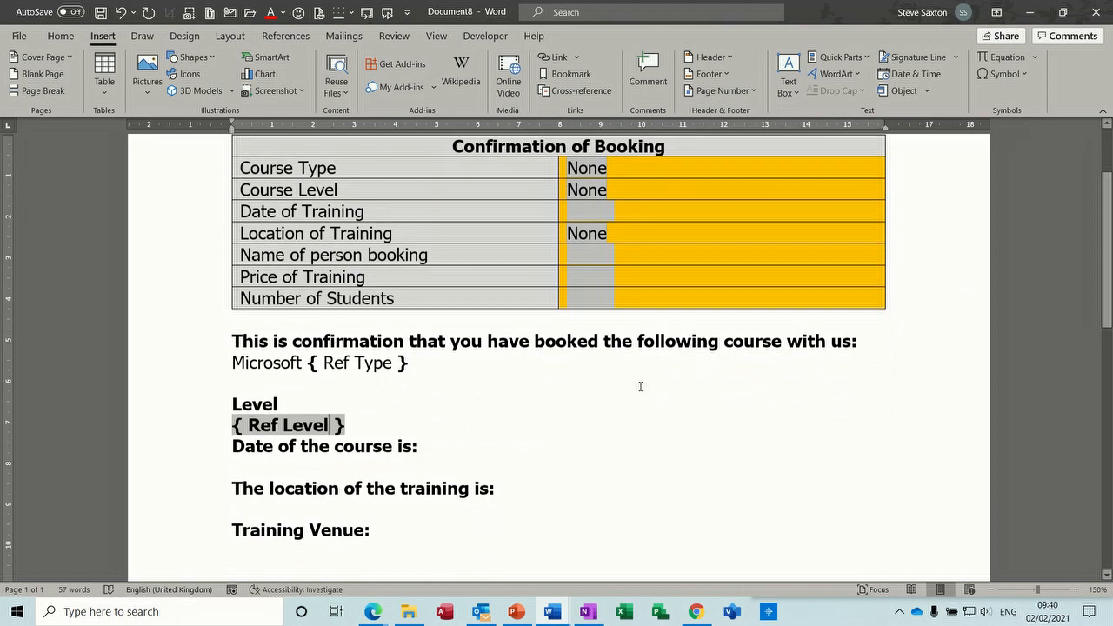
left_click(494, 447)
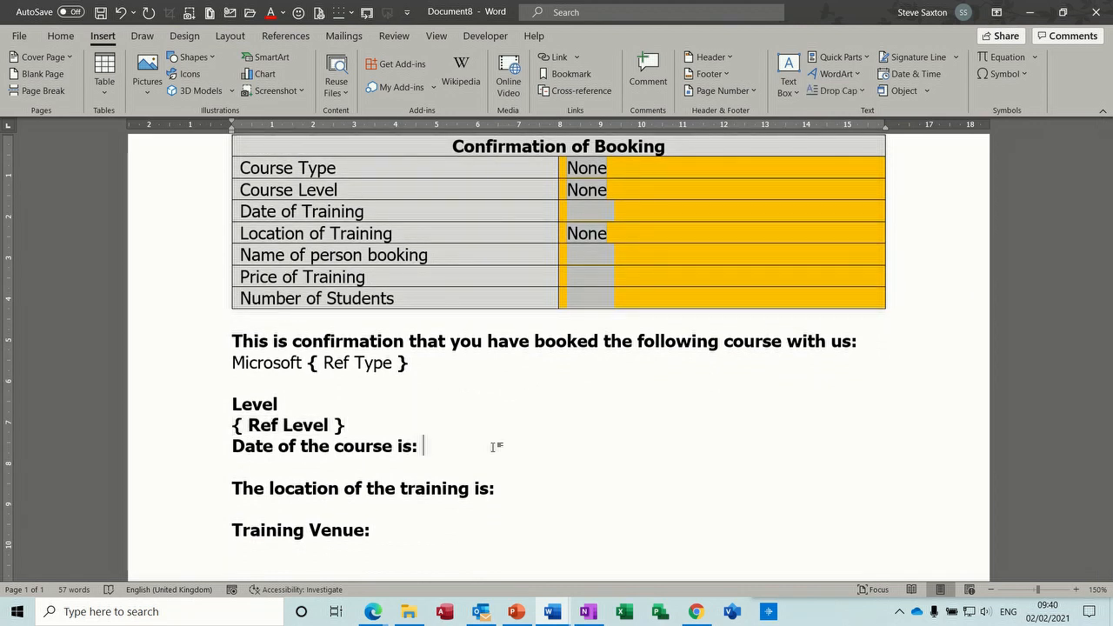
key("ctrl+F9")
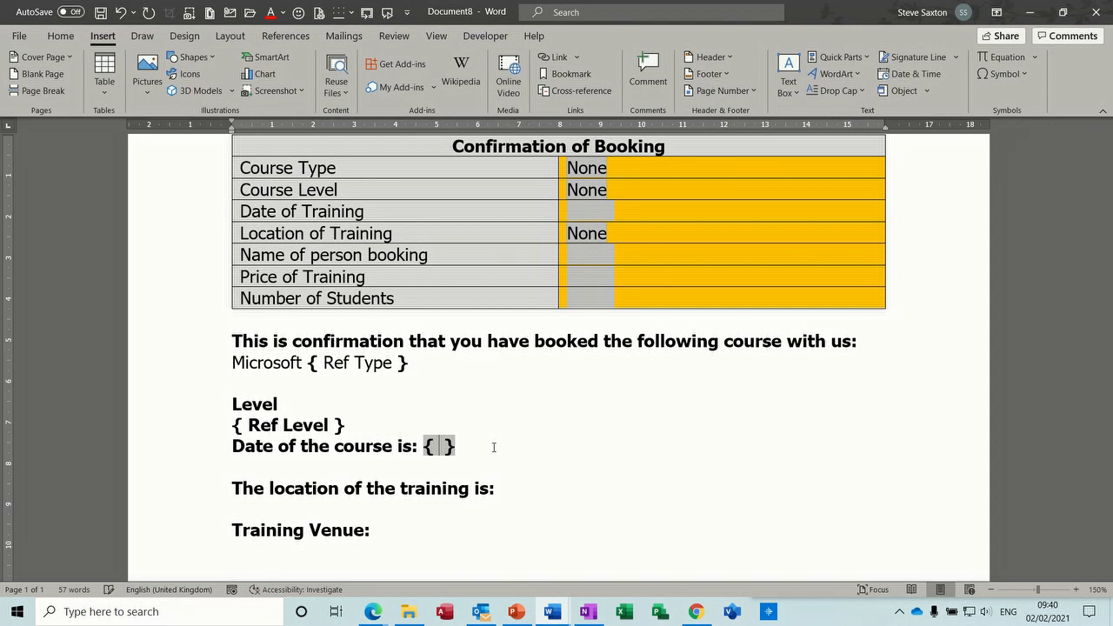
type("Ref Date")
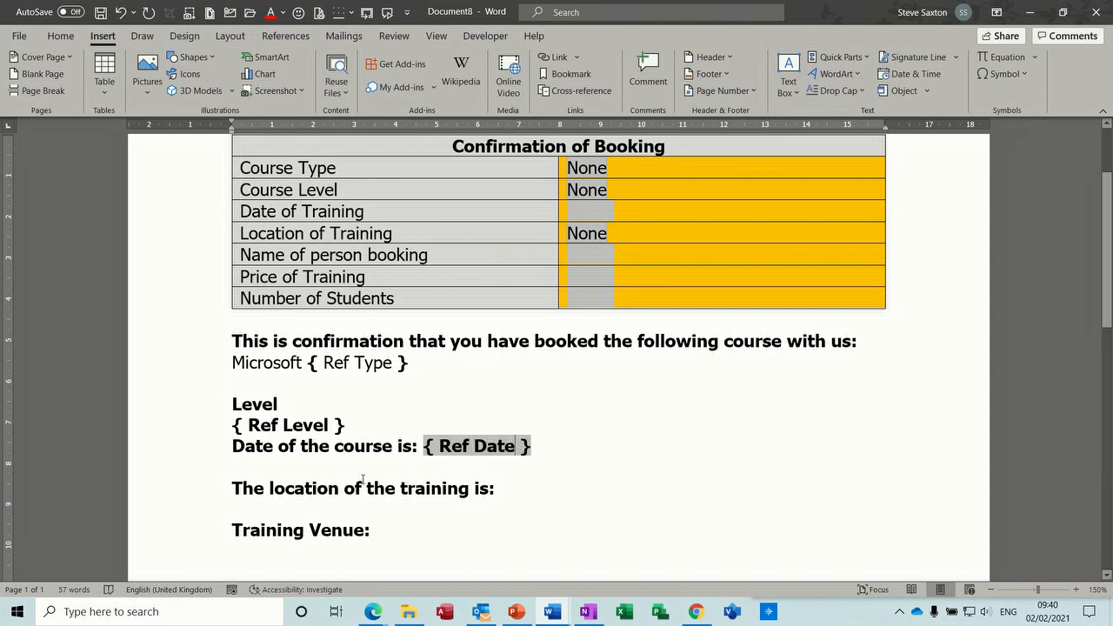
left_click(517, 490)
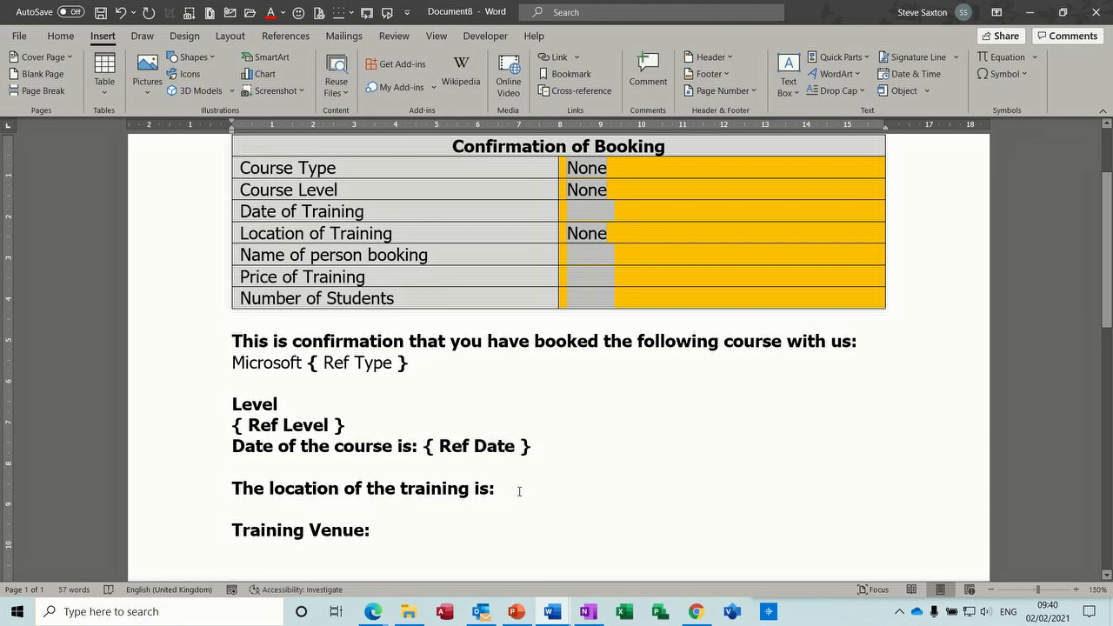
left_click(423, 449)
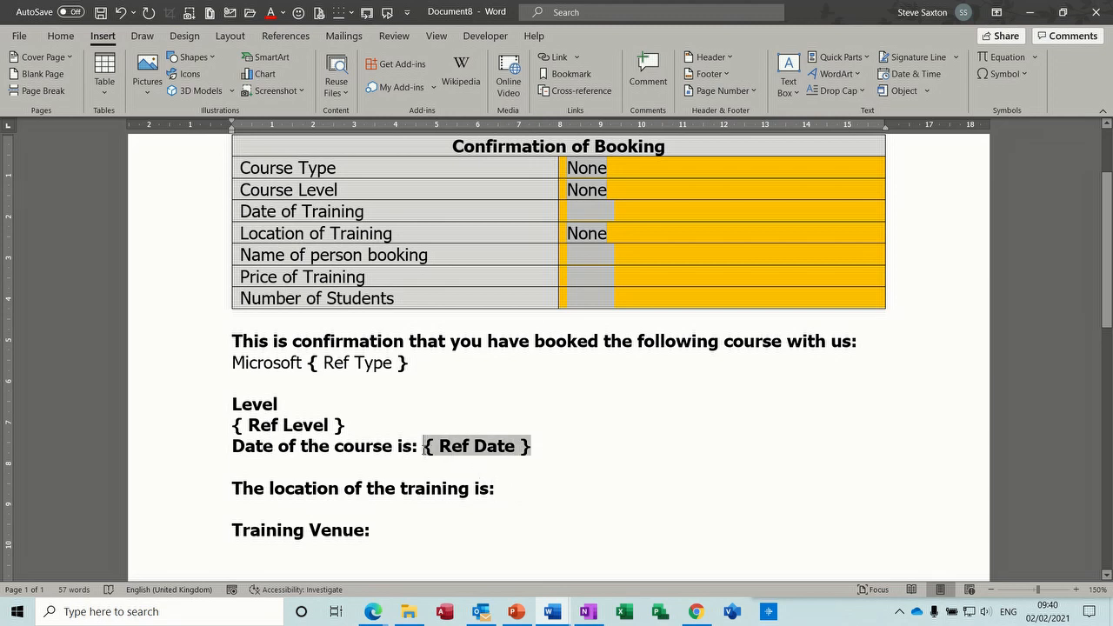
key("Return")
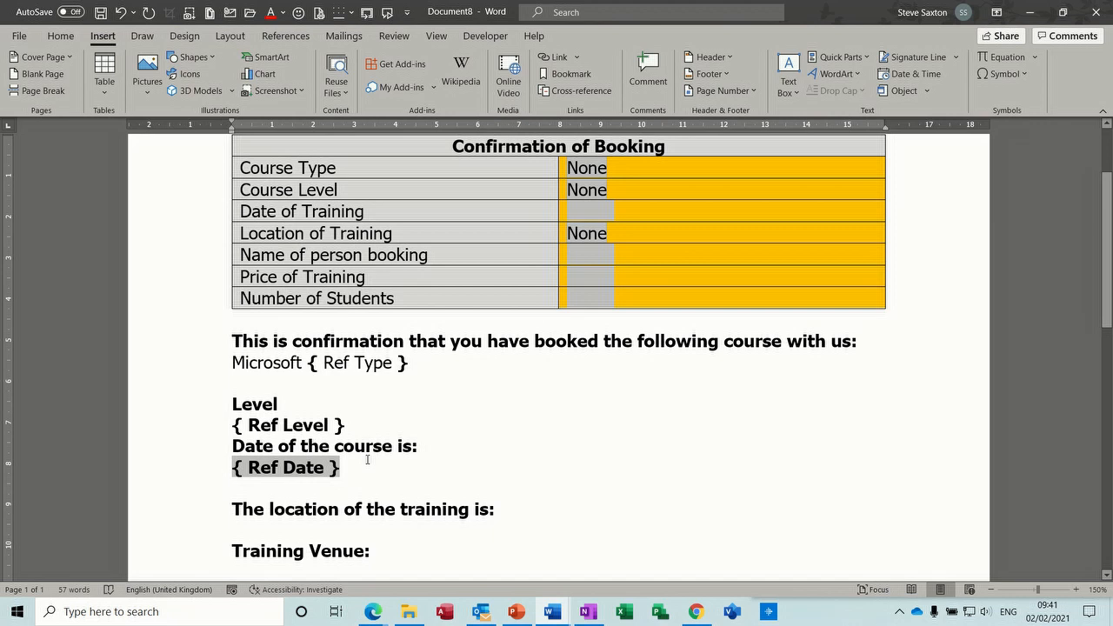
- Add a { Ref Date } field on a new line below the location heading
left_click(336, 481)
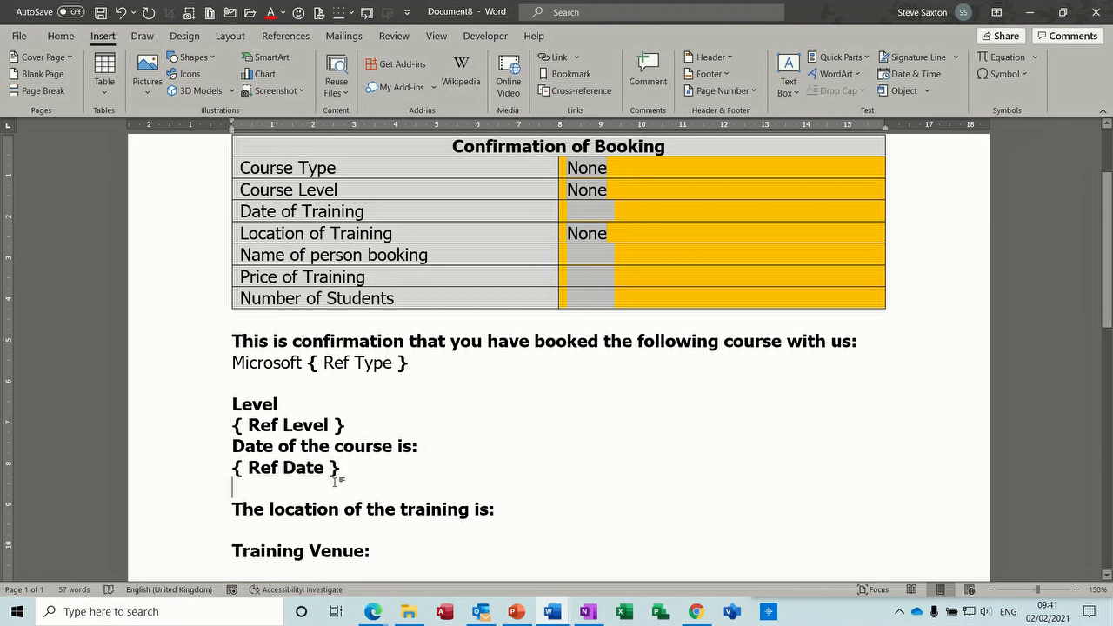
left_click(502, 510)
key("Return")
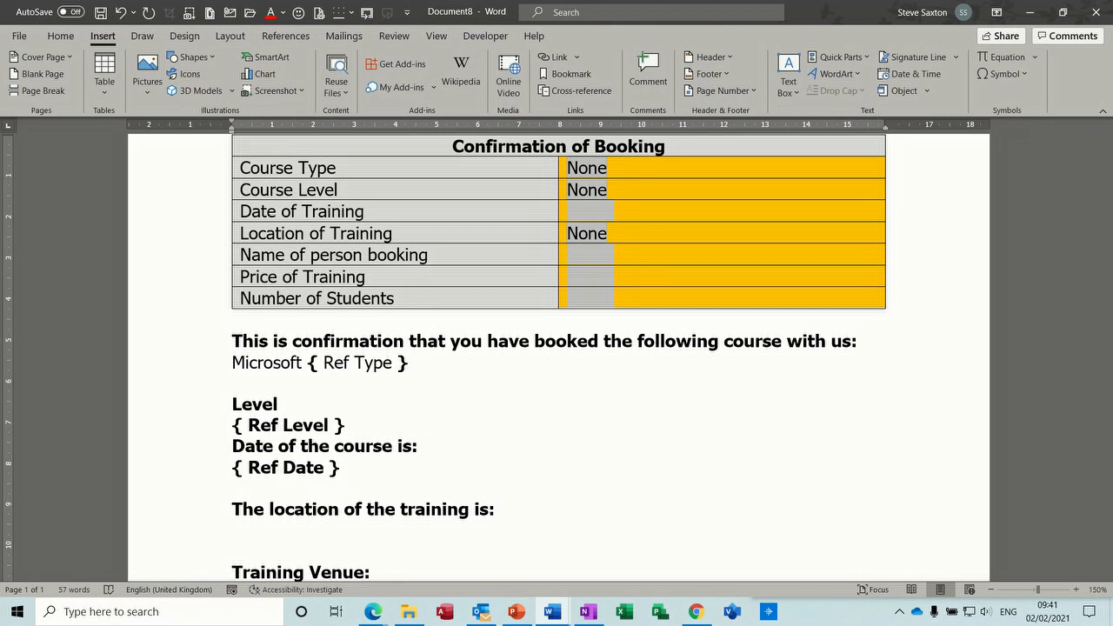
key("ctrl+F9")
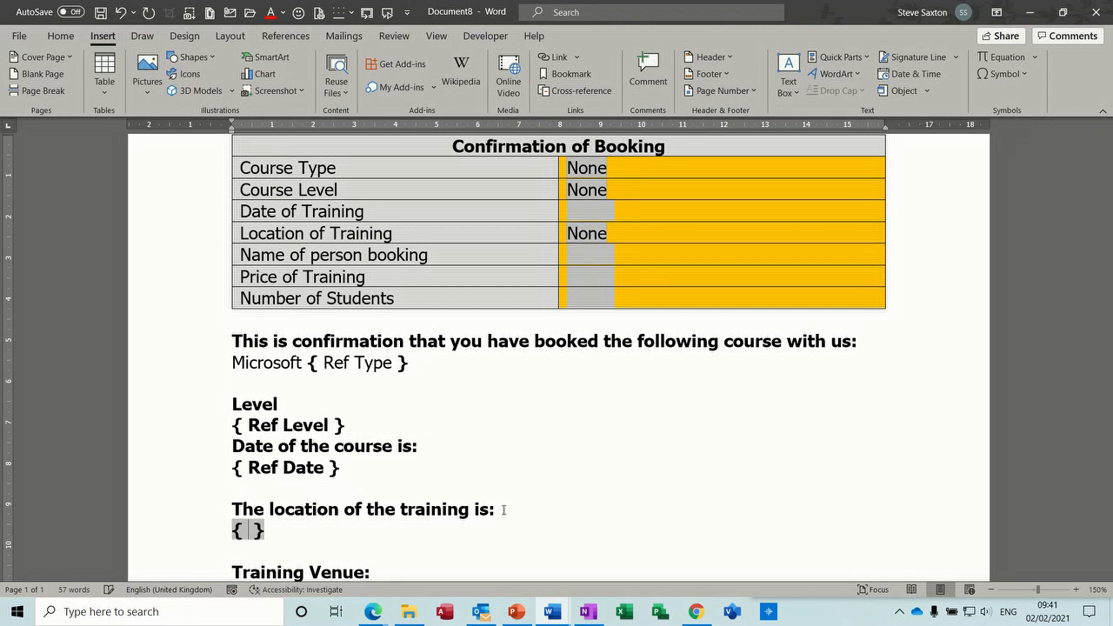
type("Ref Date")
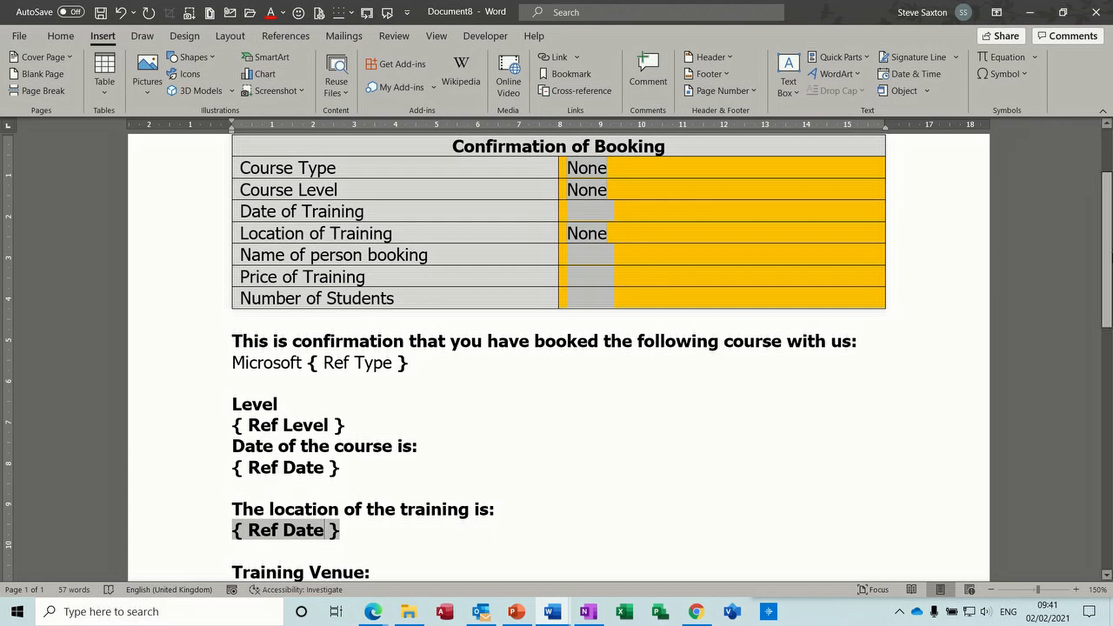
scroll(1109, 248, "down", 2)
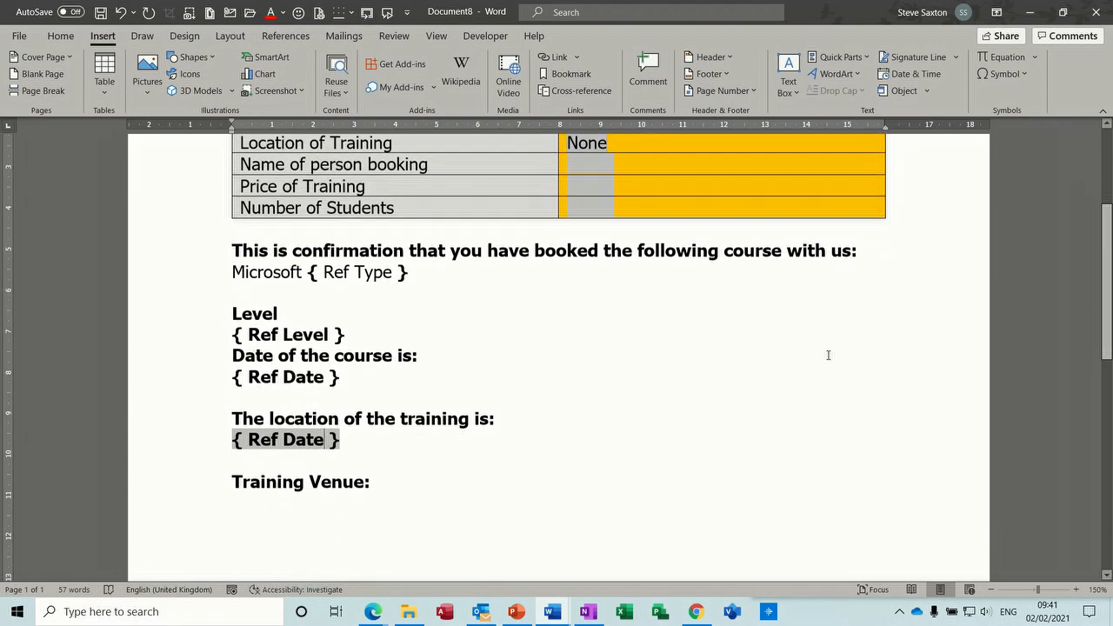
left_click(410, 485)
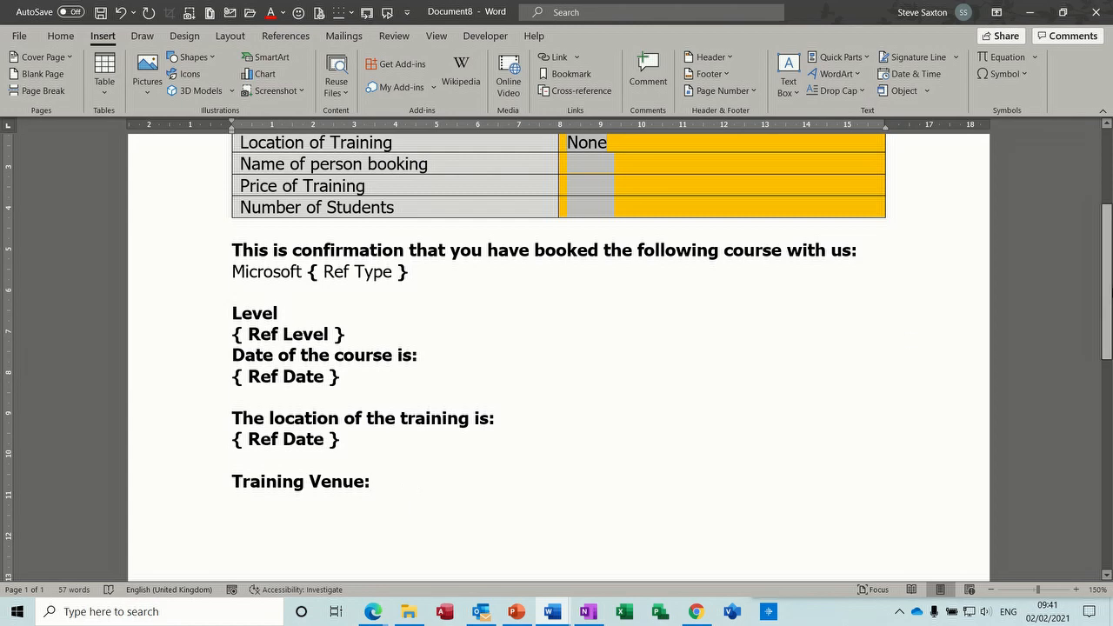
- Check the Location drop-down's bookmark, then start a nested { IF { Ref Lo } } field under the location heading
scroll(698, 285, "up", 3)
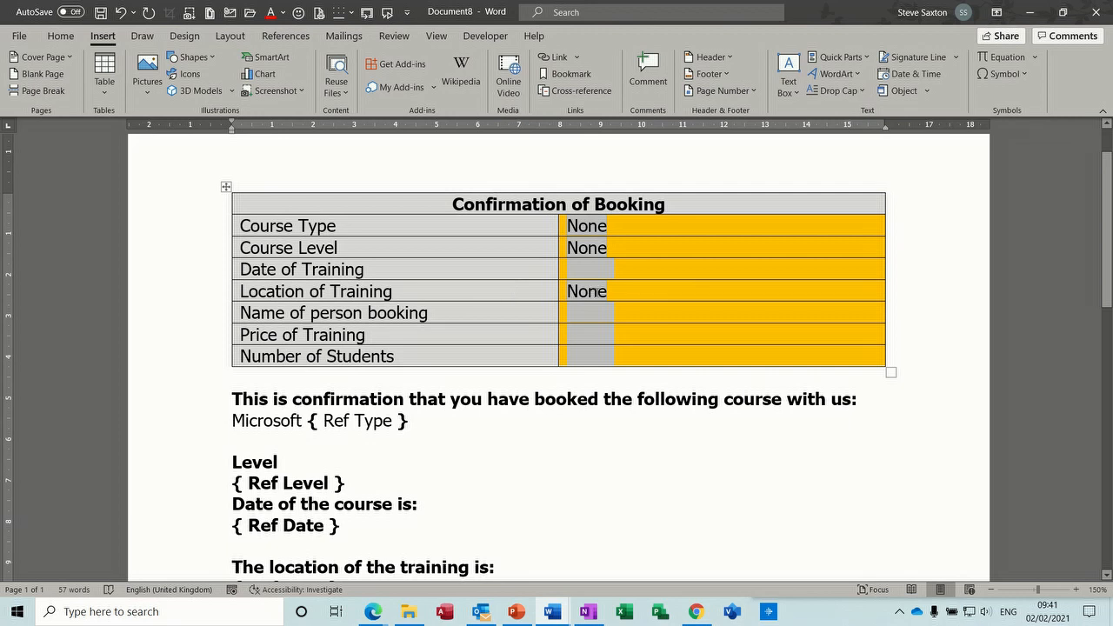
double_click(598, 291)
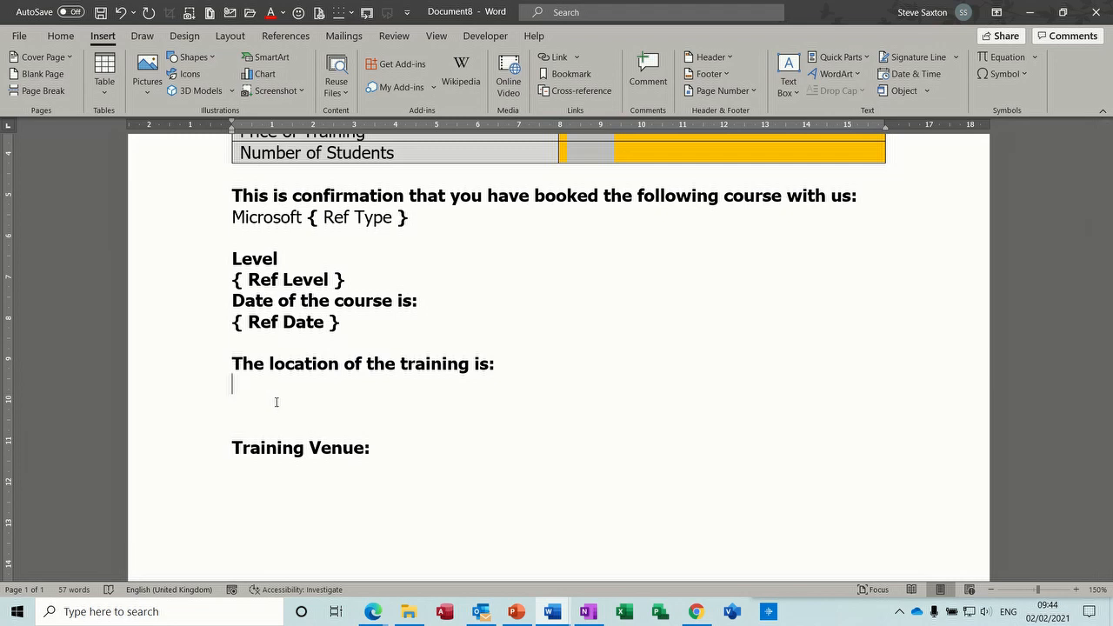
key("ctrl+F9")
type("IF")
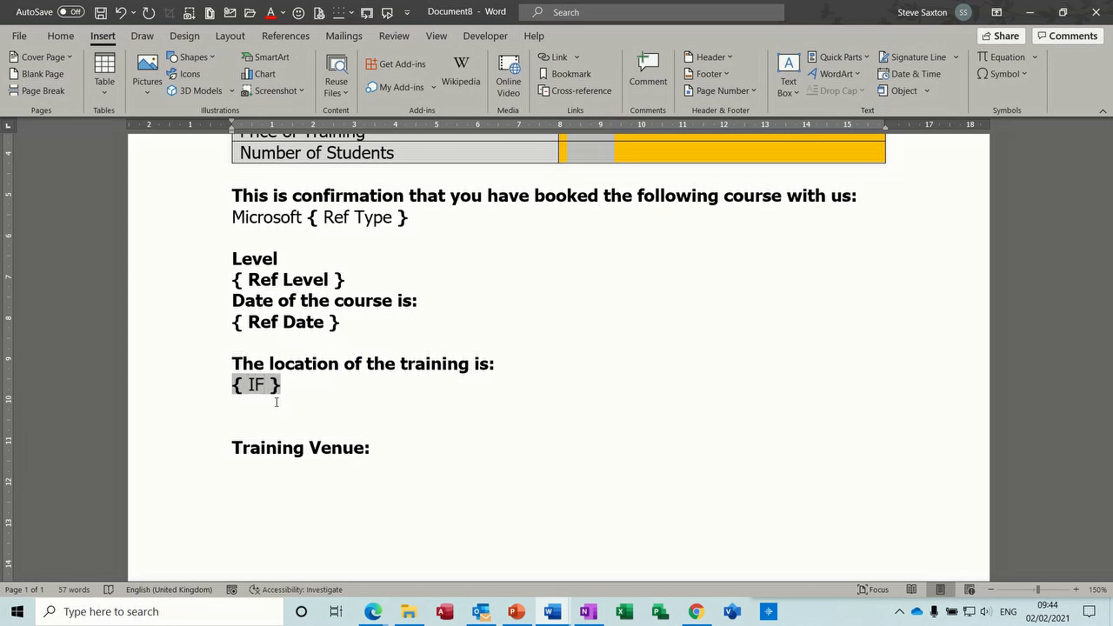
key("ctrl+F9")
type("Ref")
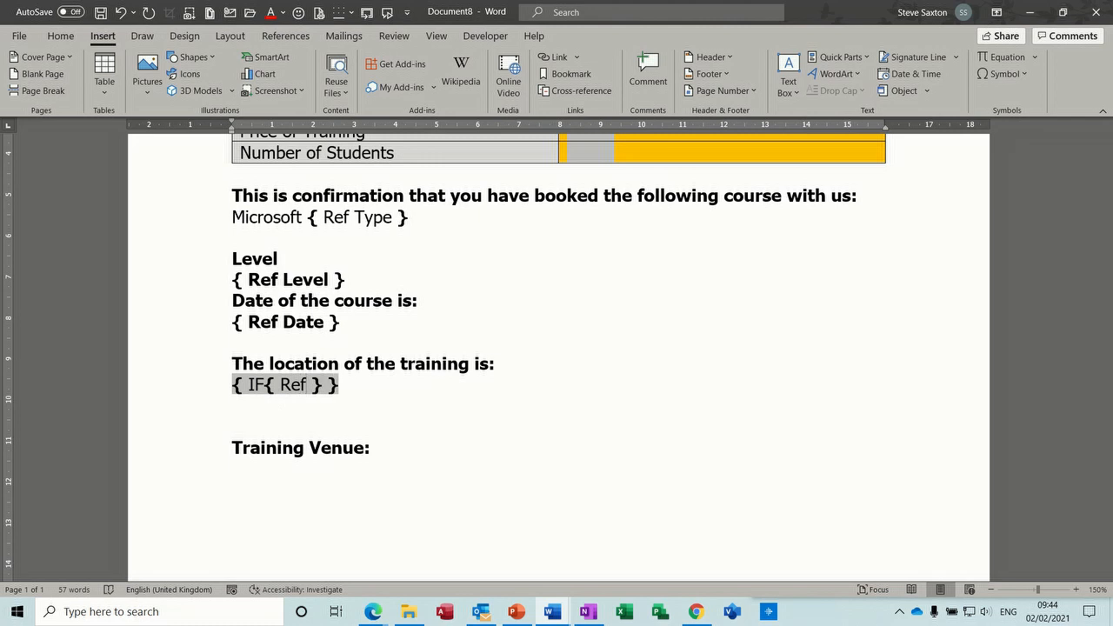
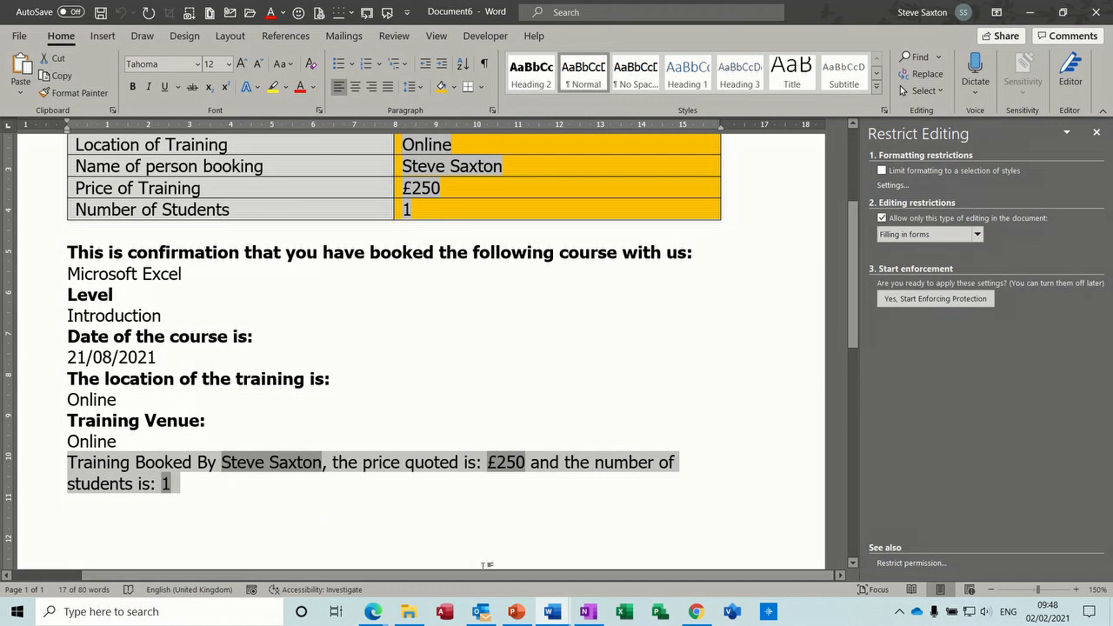
- Switch to the Document8 course-booking form window in Word
left_click(552, 611)
left_click(681, 539)
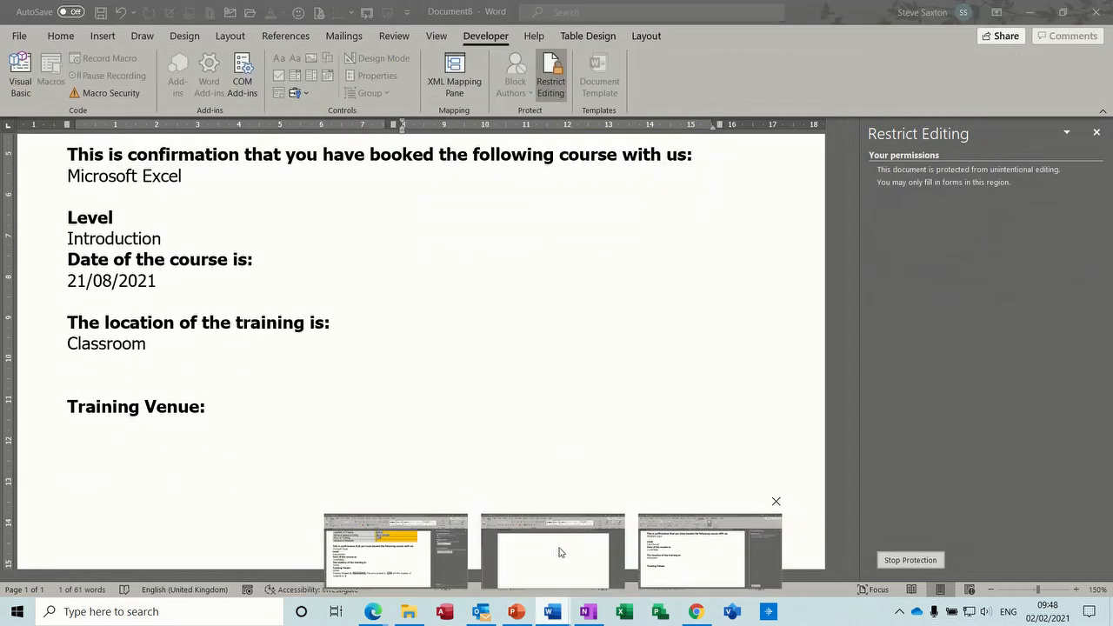
- Stop protection and paste the copied booking sentence on a new line below Training Venue
scroll(152, 463, "up", 2)
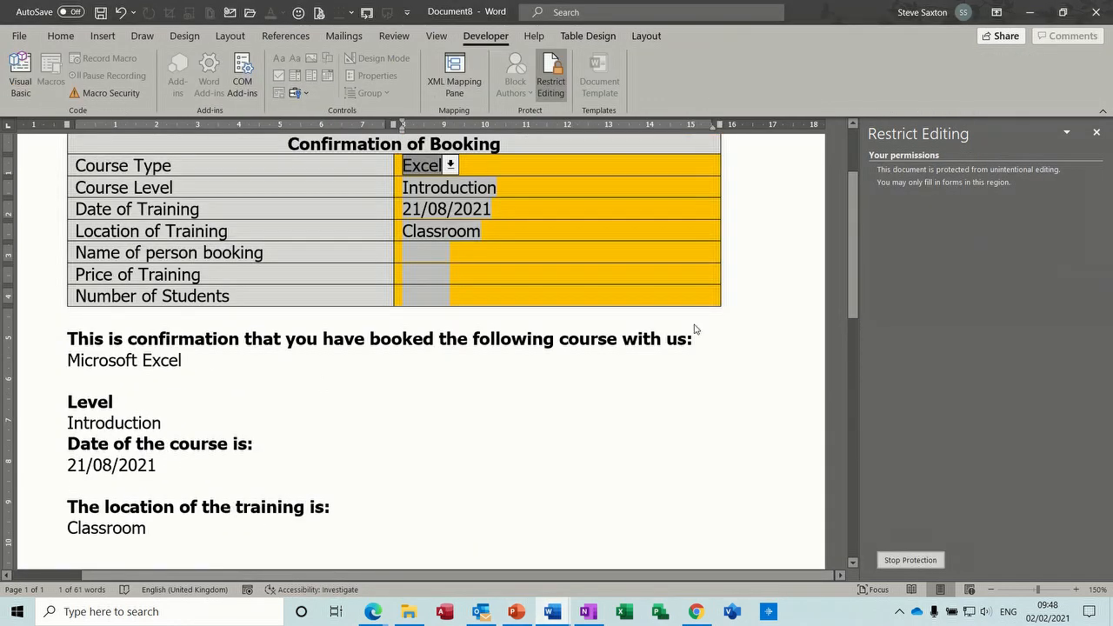
left_click(910, 560)
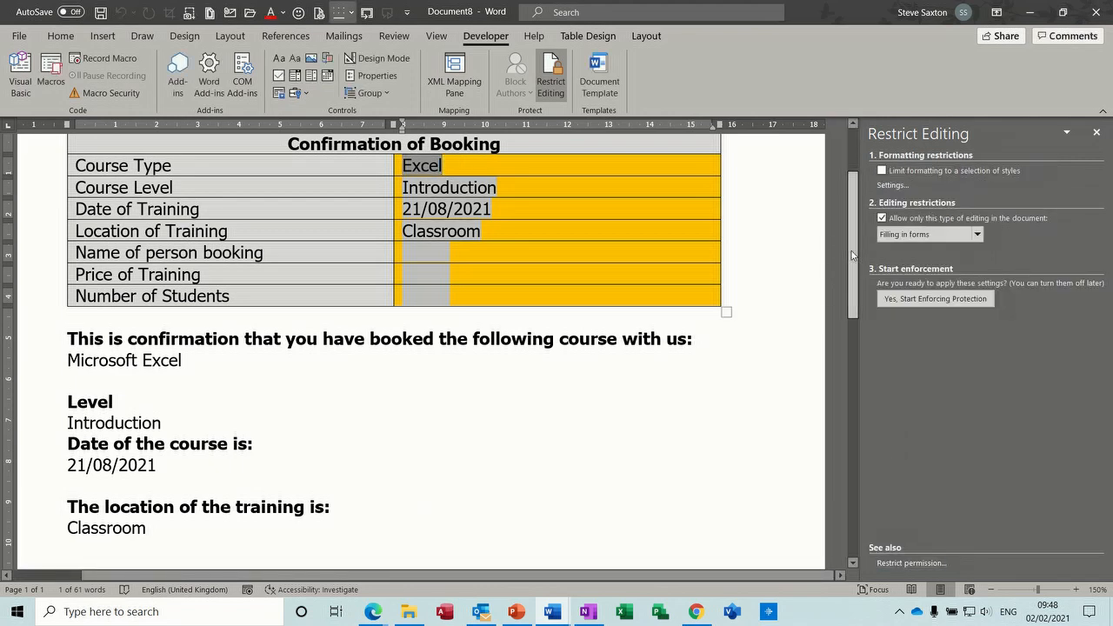
scroll(193, 371, "down", 5)
left_click(100, 338)
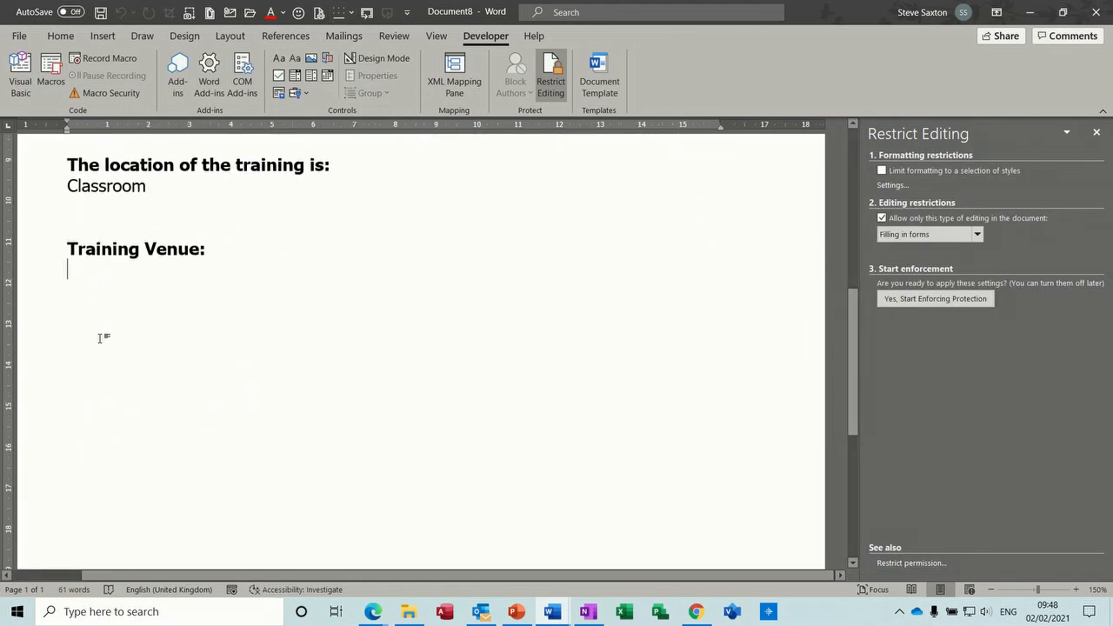
key("Return")
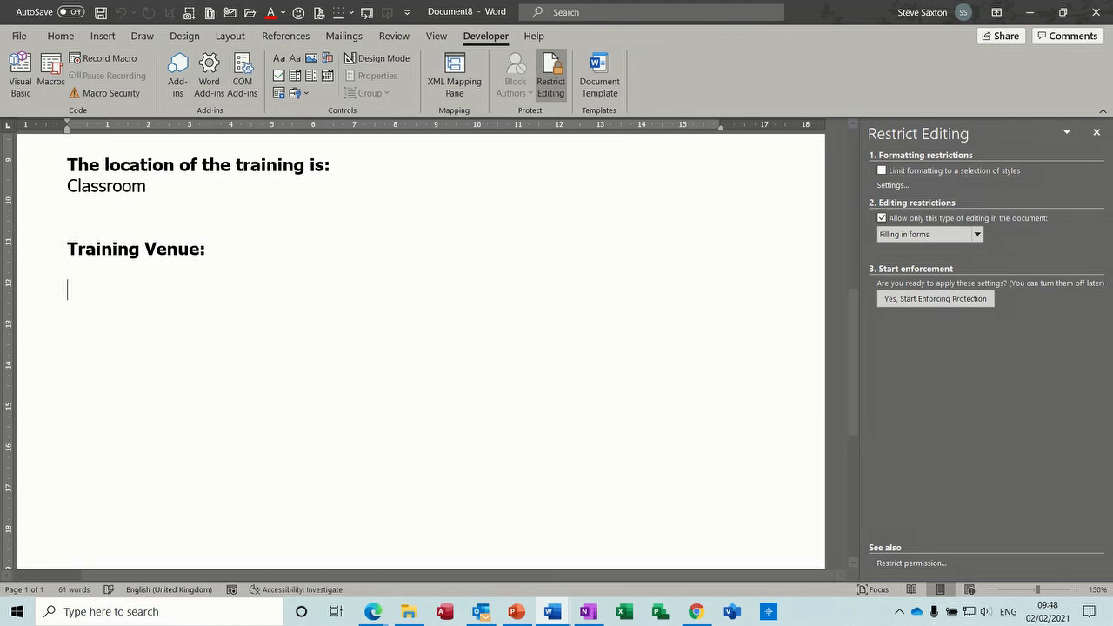
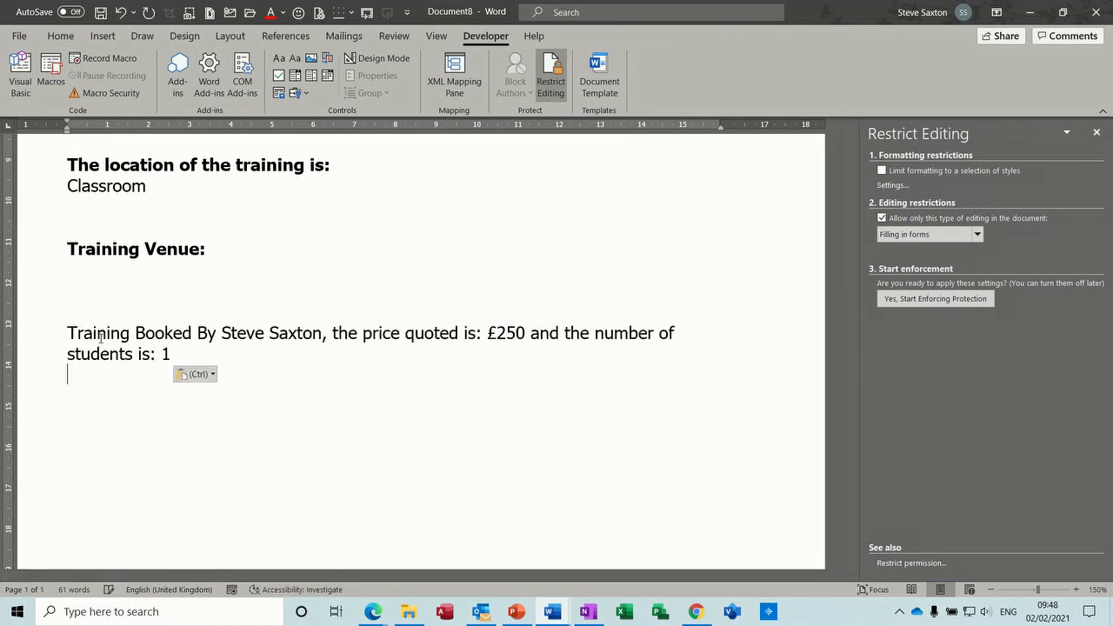
- Delete the booker's name, the £250 price and the student count 1 from the pasted sentence
left_click(225, 333)
left_click(250, 334)
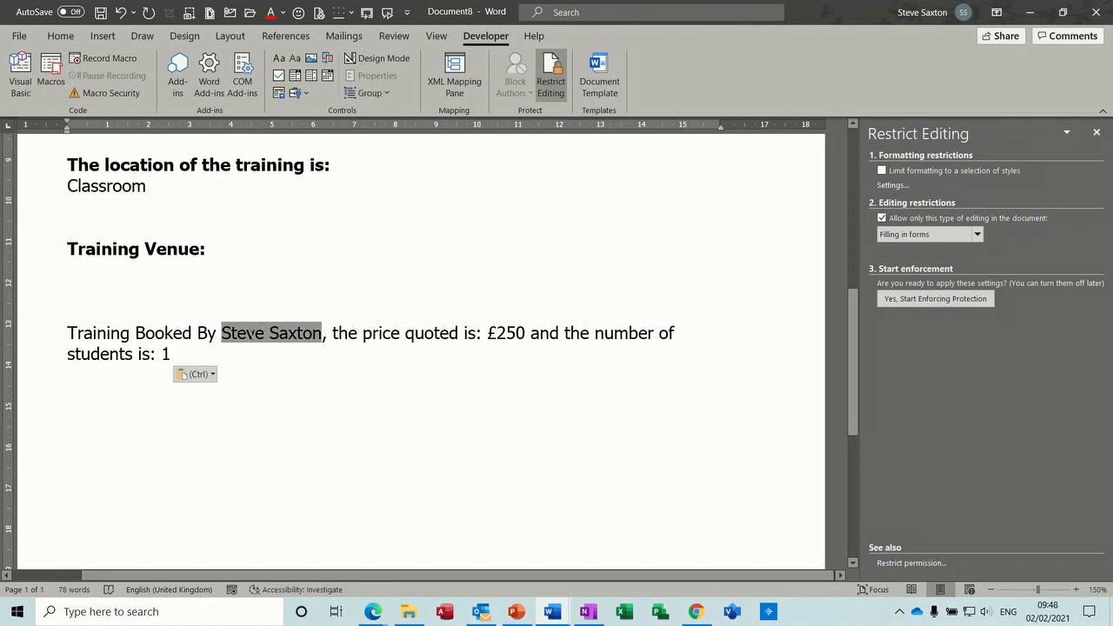
key("Delete")
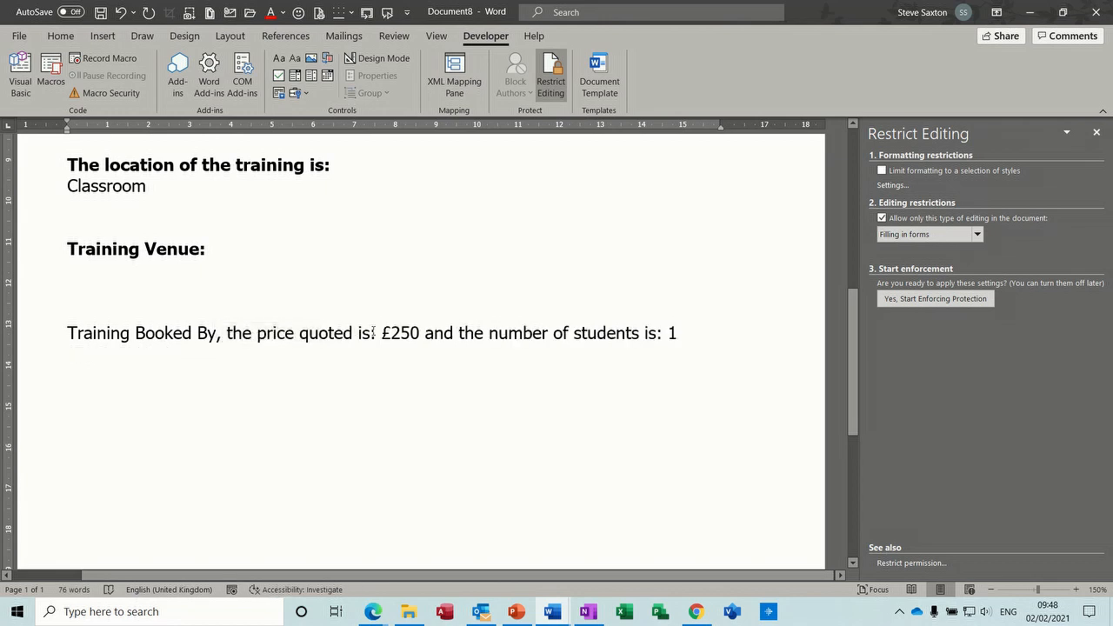
double_click(400, 333)
key("Delete")
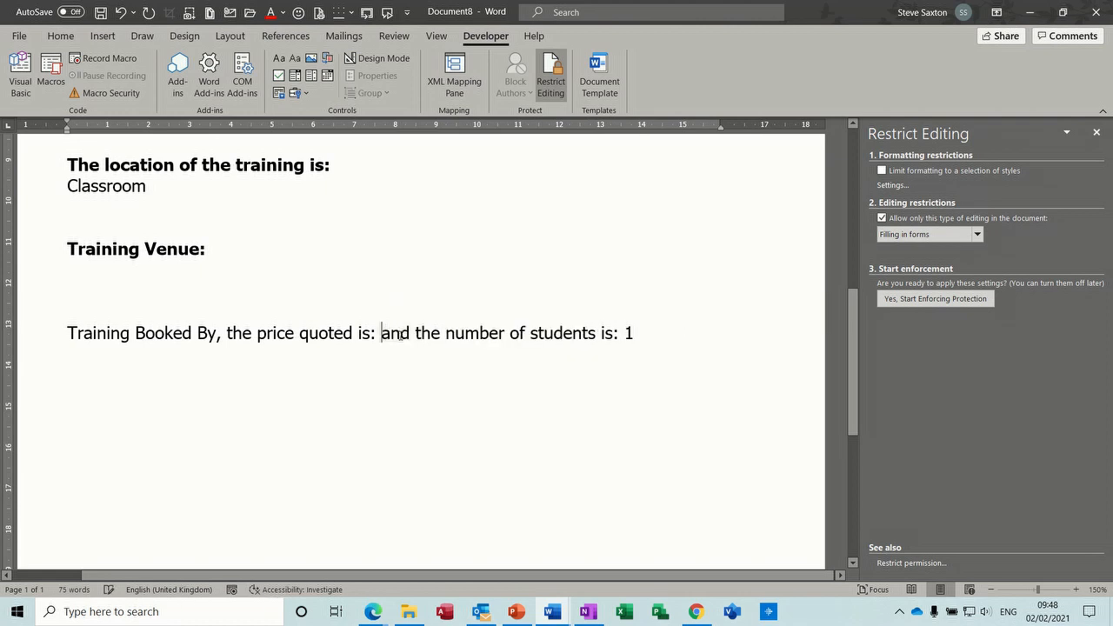
double_click(626, 338)
key("Delete")
left_click_drag(854, 338, 859, 194)
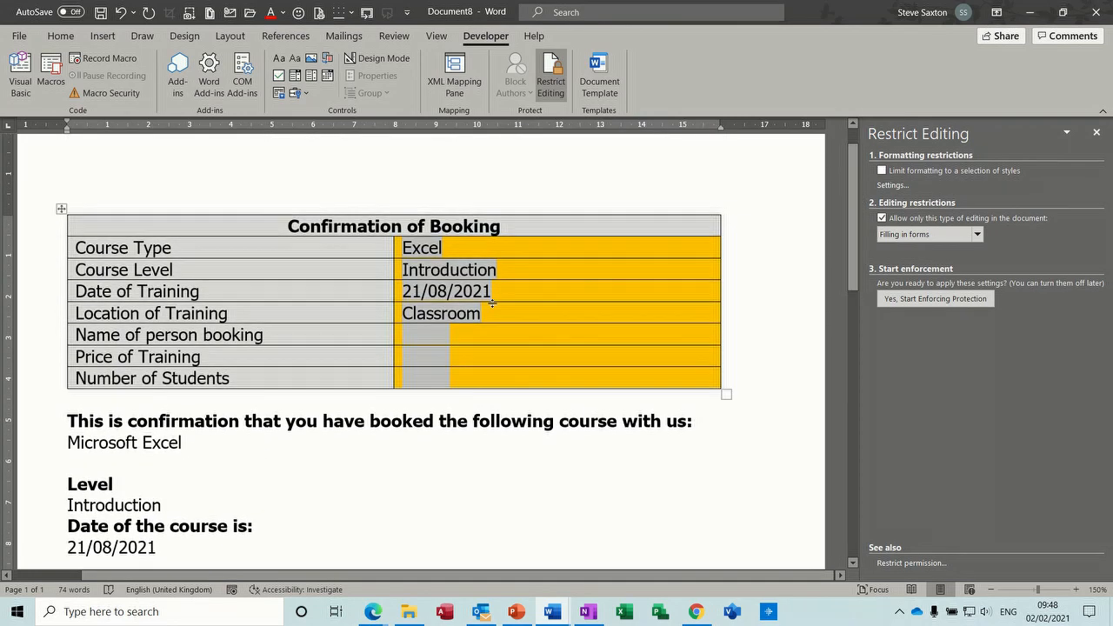
- Rename the name form field's bookmark from Text1 to Person
double_click(427, 334)
left_click_drag(436, 348, 380, 346)
type("Person")
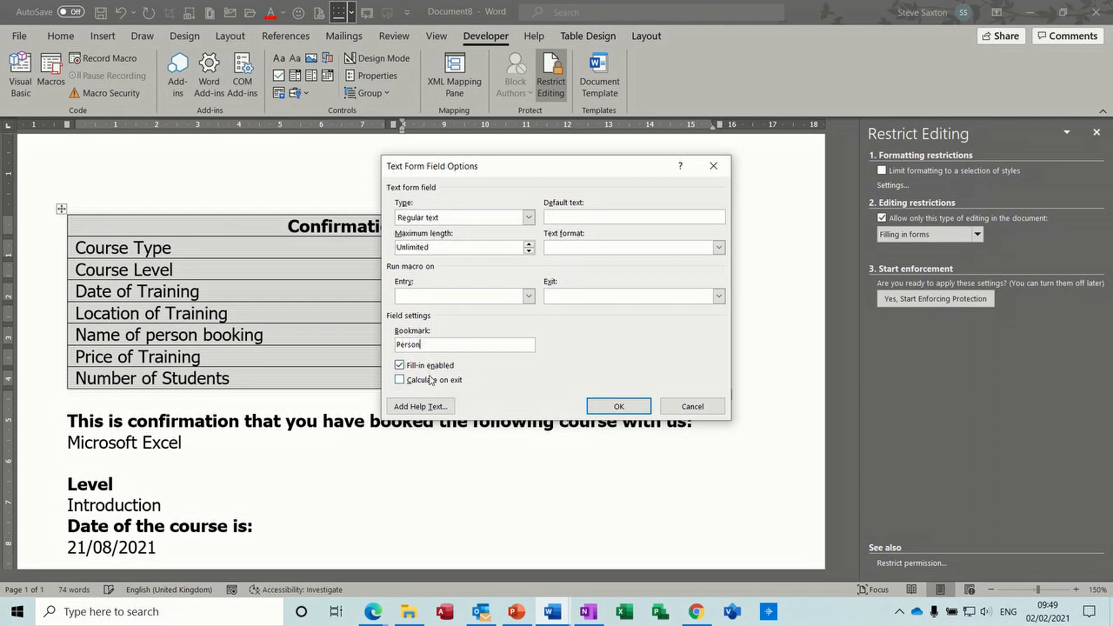
left_click(609, 406)
- Rename the price field's bookmark from Text2 to Price and enable Calculate on exit
left_click(419, 357)
double_click(418, 356)
left_click_drag(432, 345, 396, 345)
type("Pr")
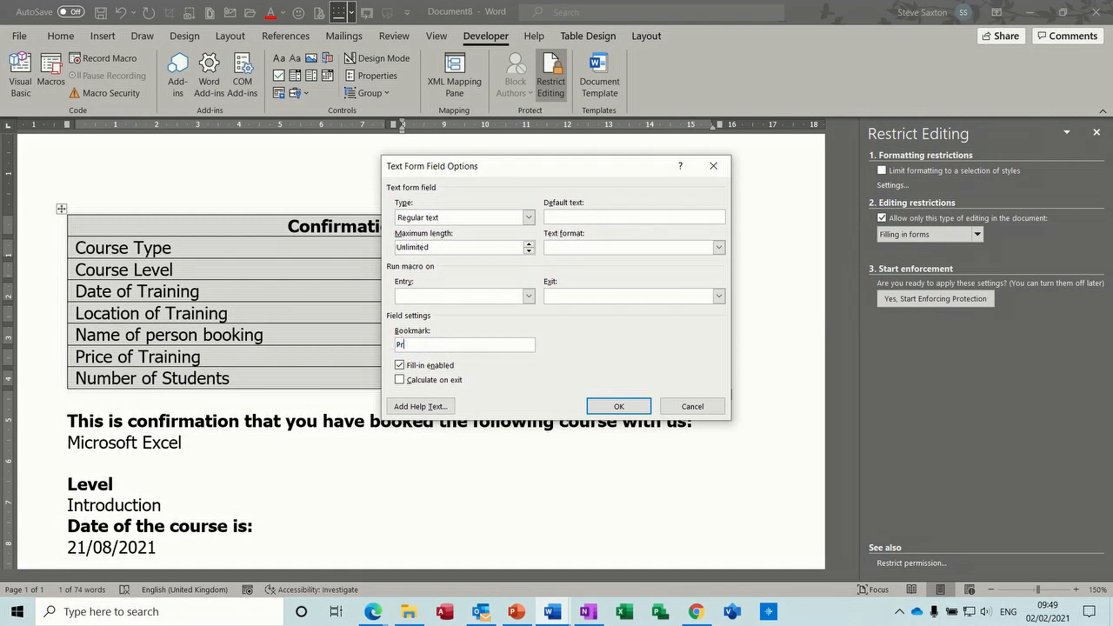
left_click(399, 381)
left_click(618, 407)
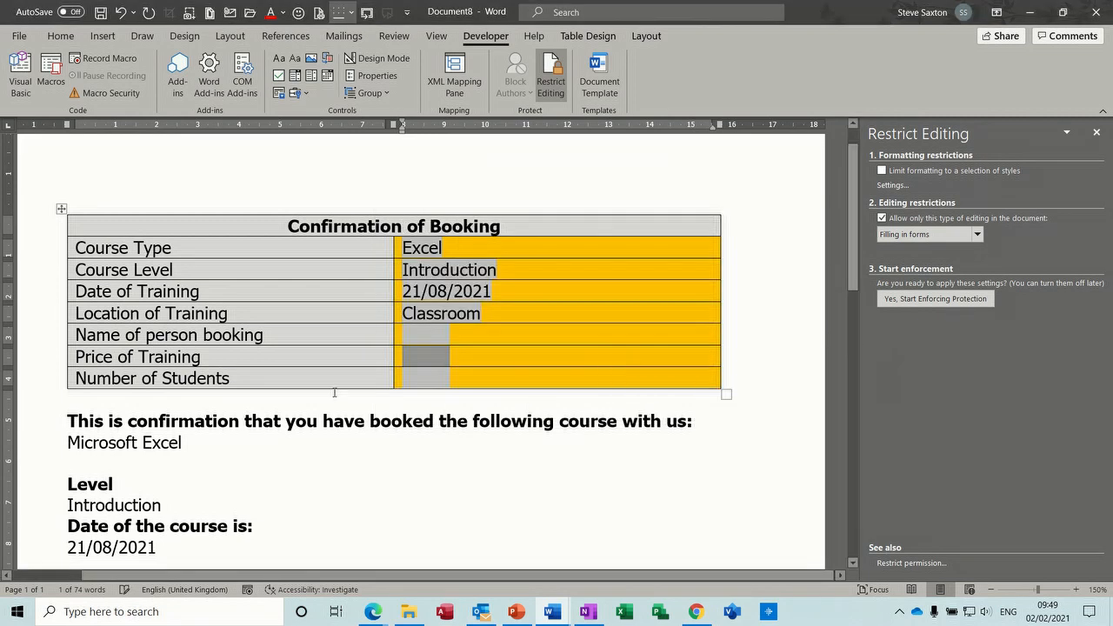
- Rename the Number of Students field's bookmark from Text3 to Students
double_click(408, 378)
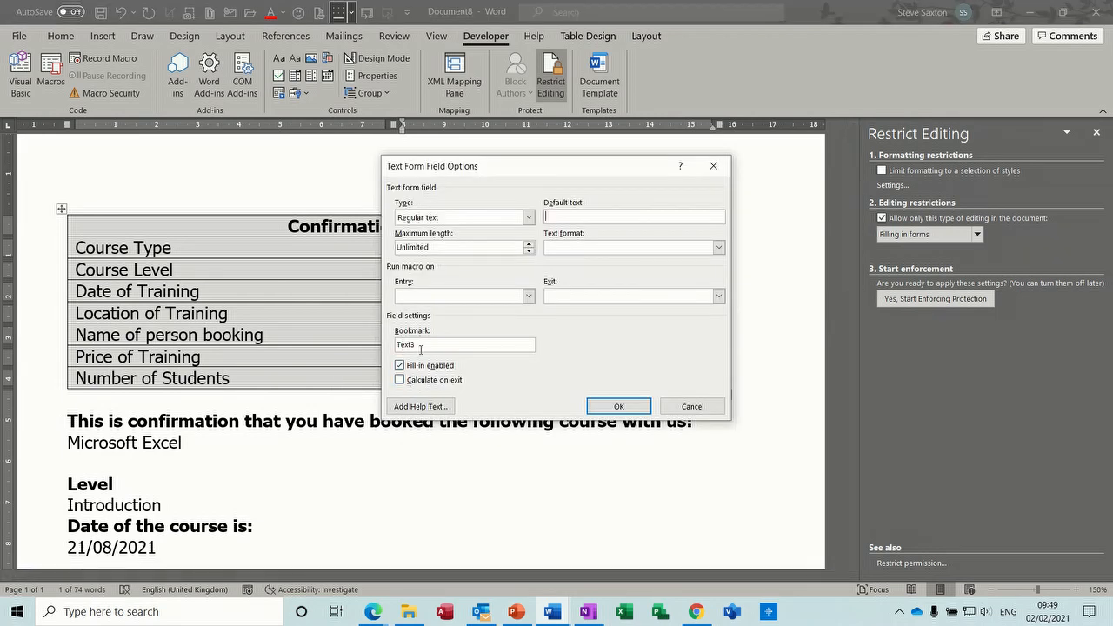
left_click_drag(421, 345, 399, 345)
type("Students")
left_click(617, 406)
left_click_drag(858, 286, 856, 374)
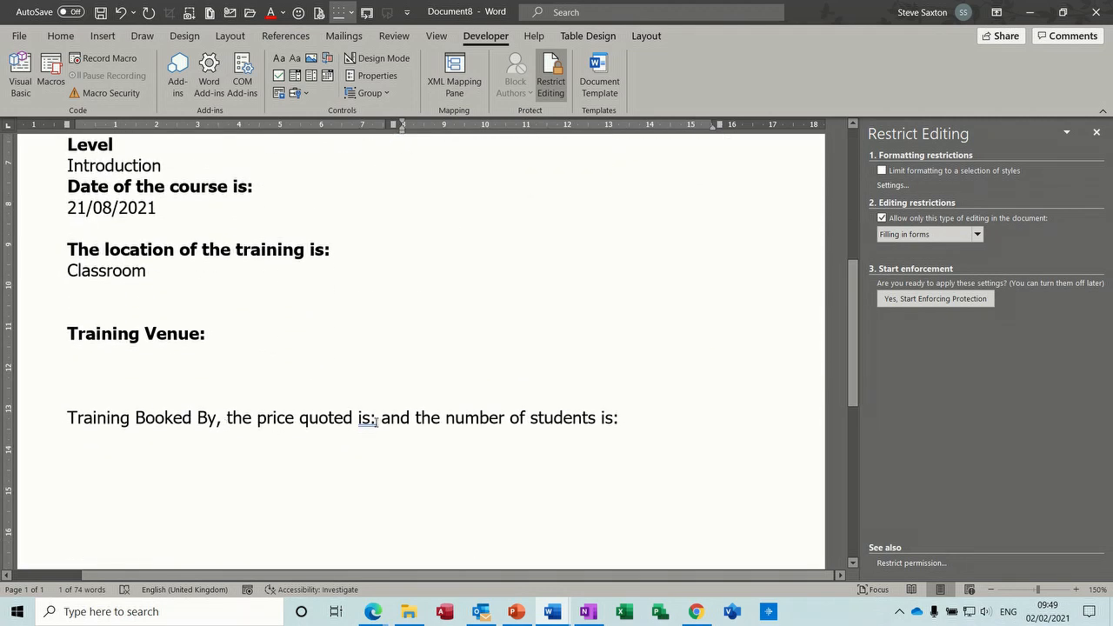
- Insert a { Ref Person } field after 'By,' and a { Ref Price } field after the price wording
left_click(224, 421)
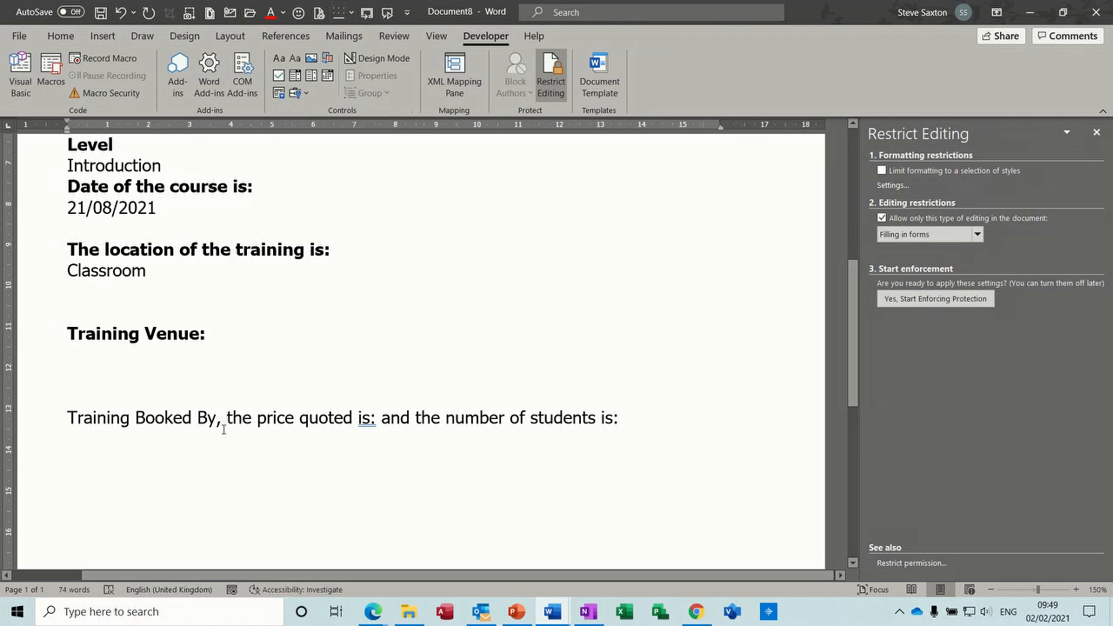
key("ctrl+F9")
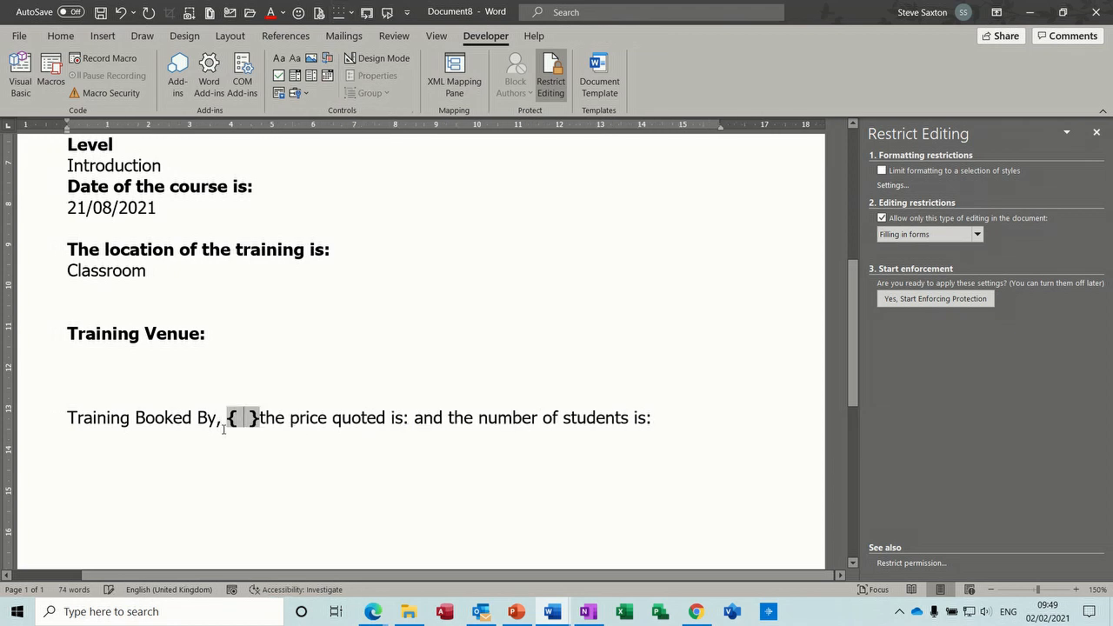
type("R")
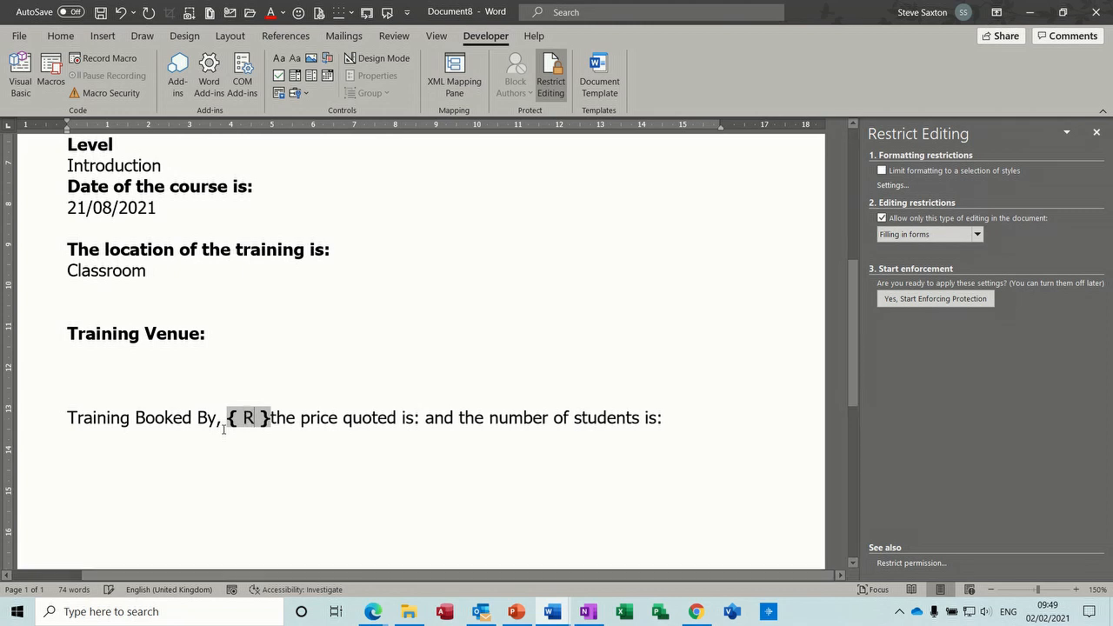
type("ef Person")
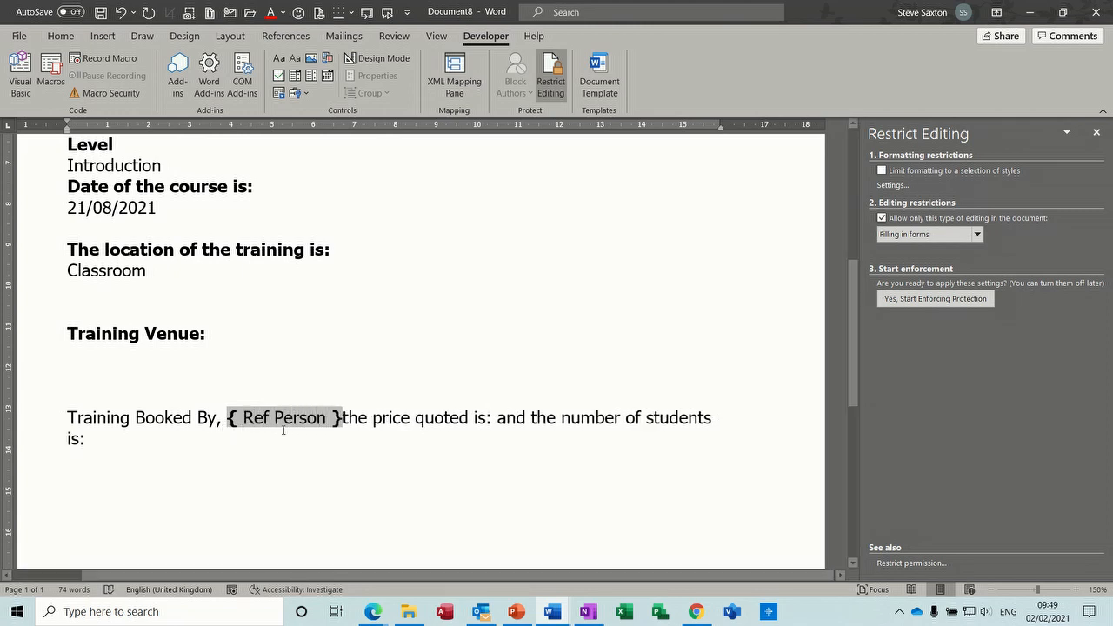
left_click(498, 419)
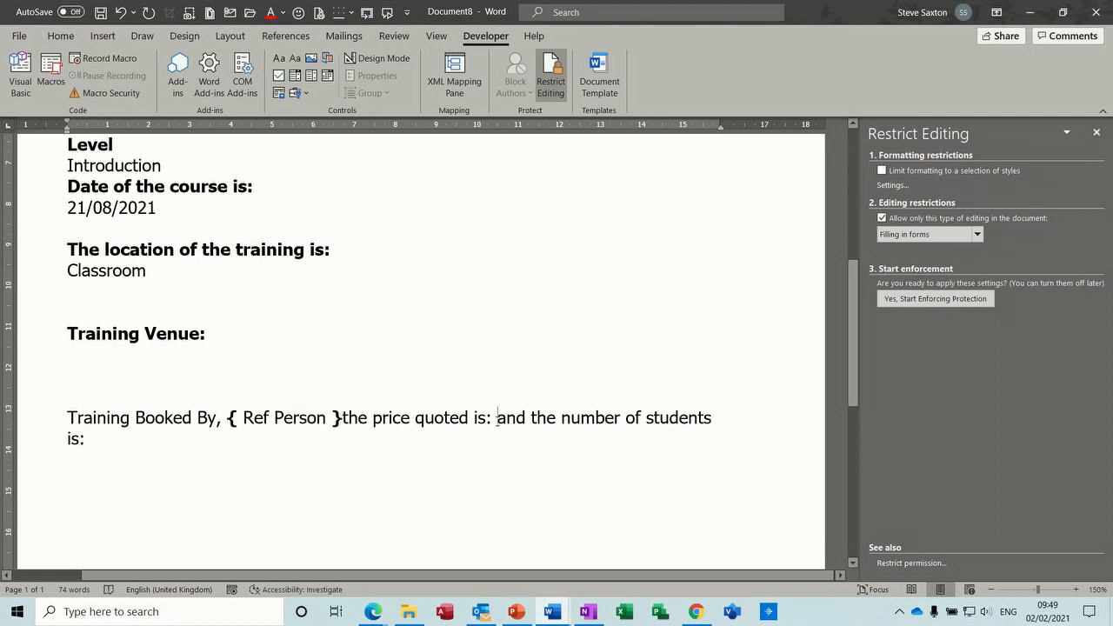
key("ctrl+F9")
type("Ref P")
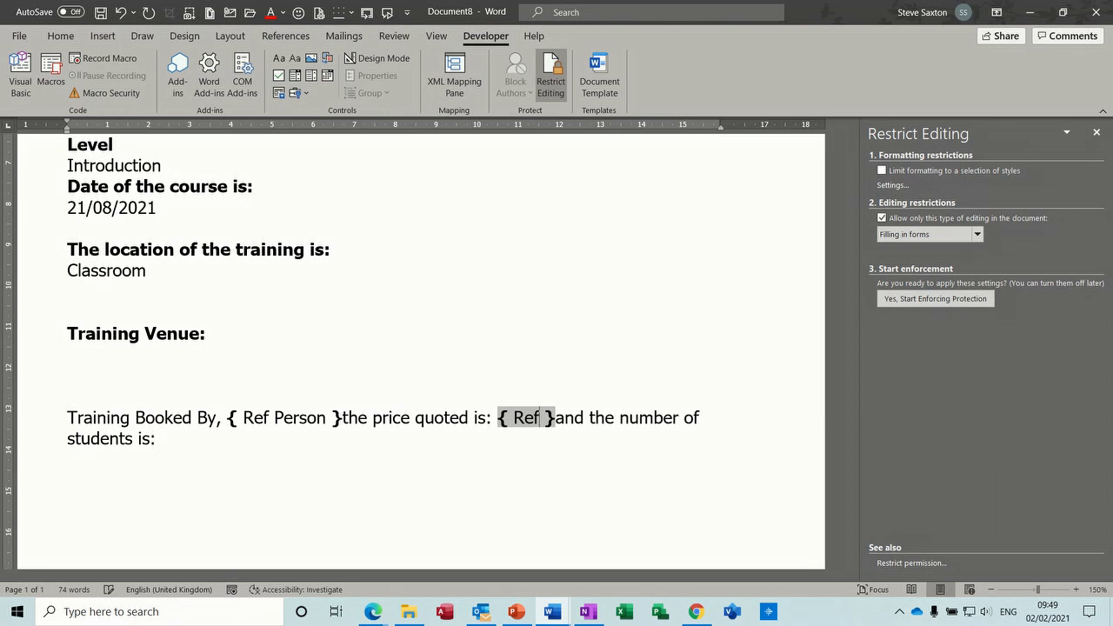
type("rice")
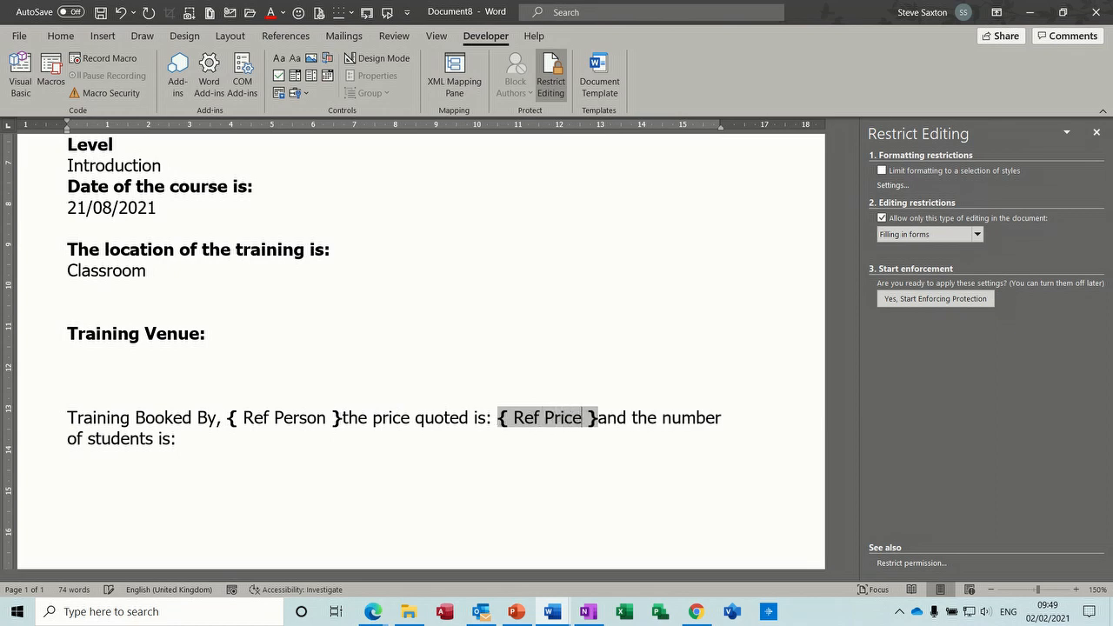
- Add a { Ref Students } field after 'students is:', correcting it to a capital R
left_click(209, 441)
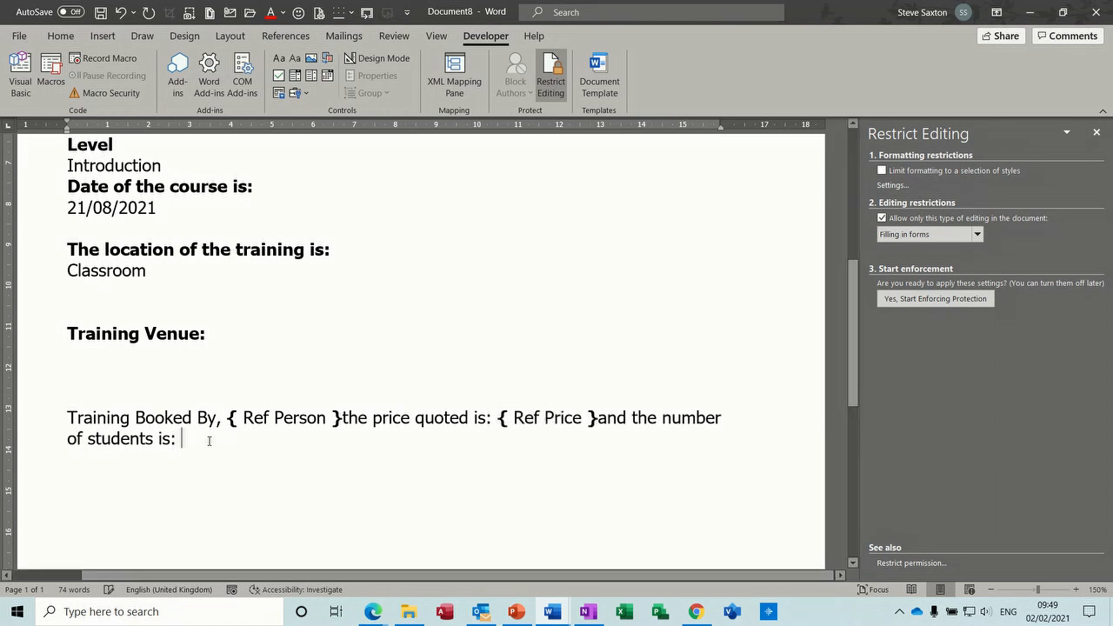
key("ctrl+F9")
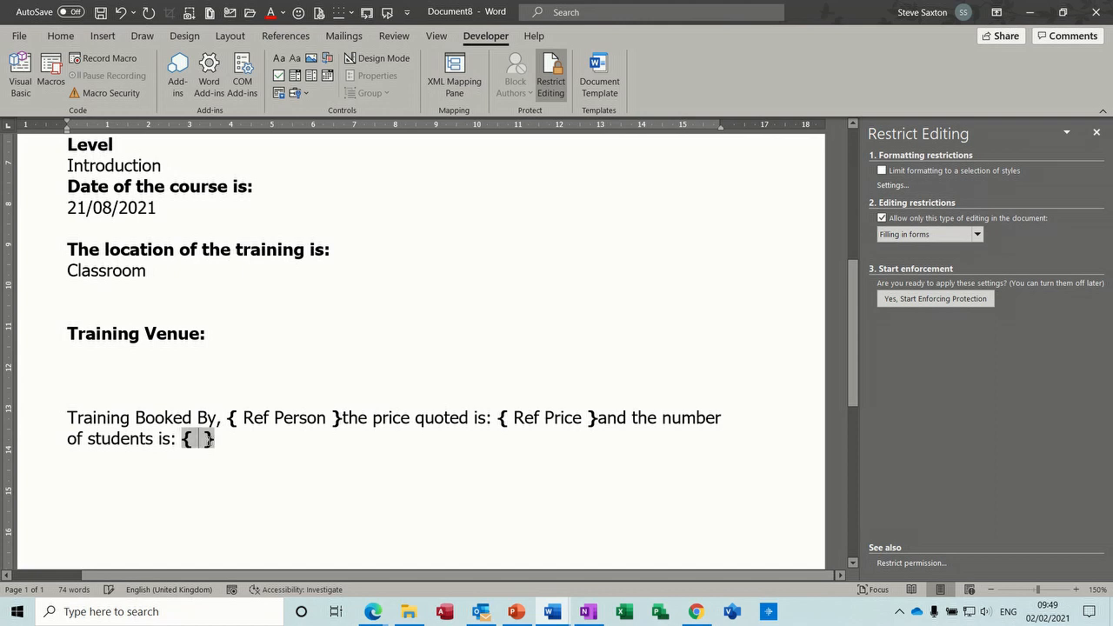
type("ref Students")
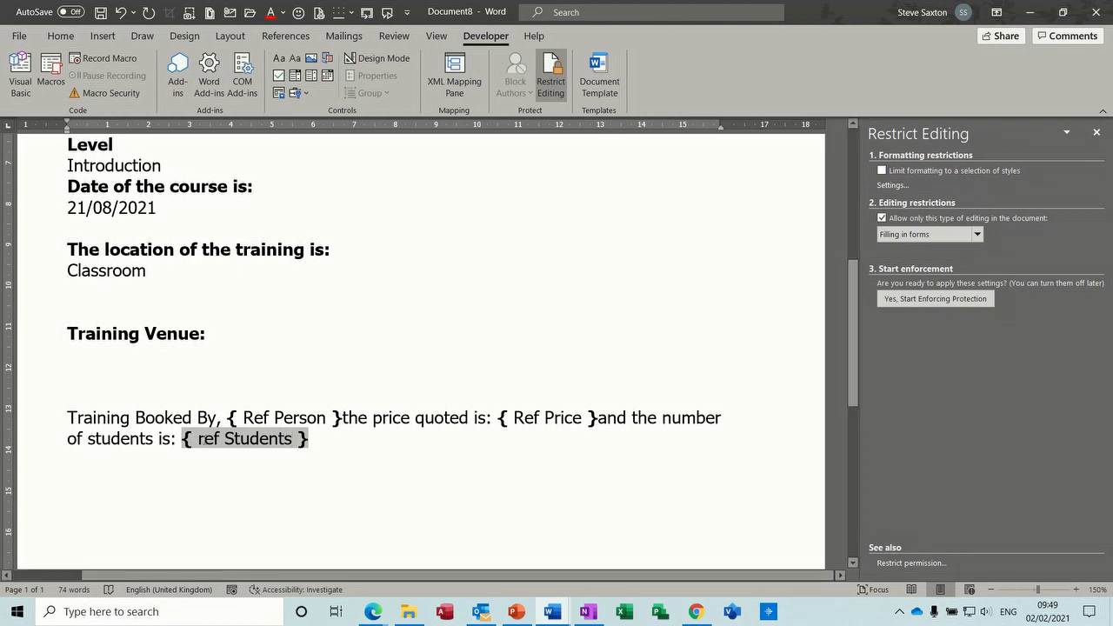
left_click(205, 439)
key("BackSpace")
type("R")
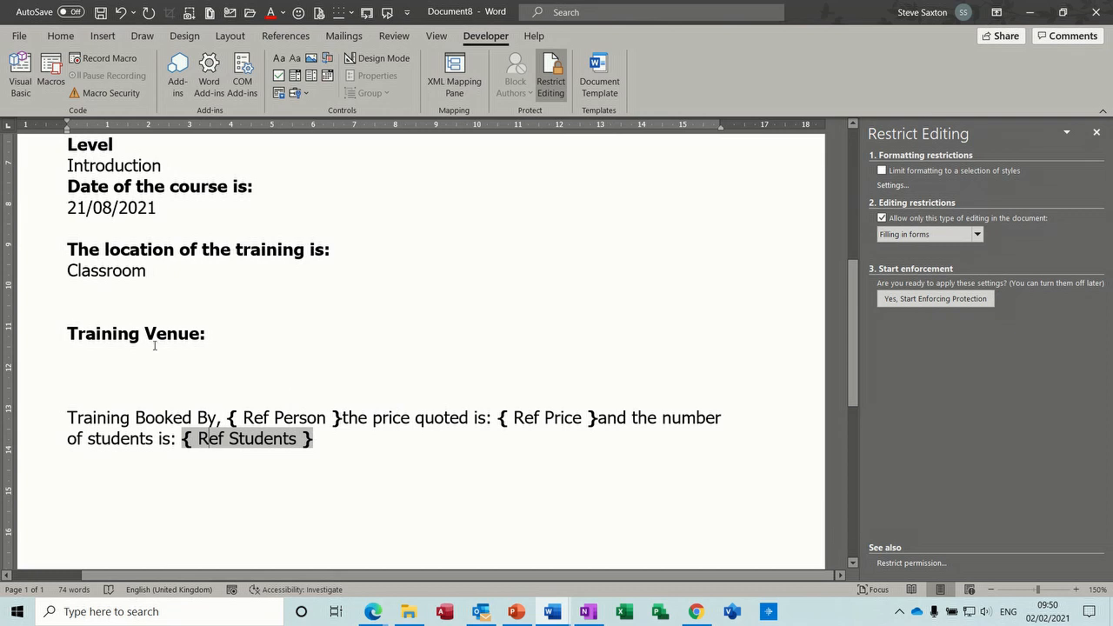
left_click(103, 354)
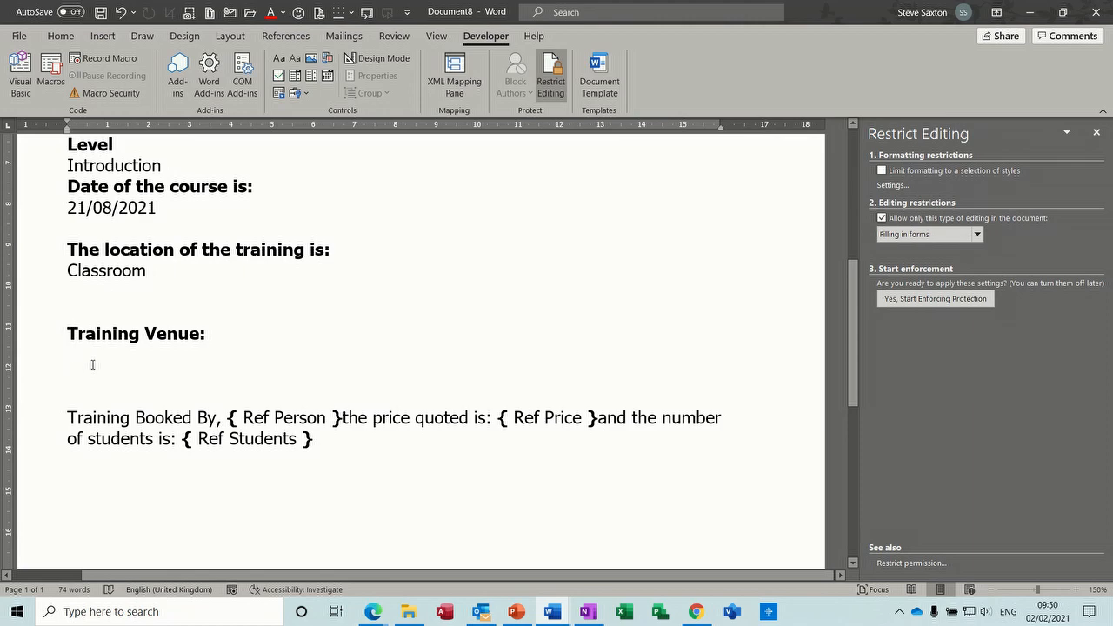
left_click_drag(857, 356, 865, 235)
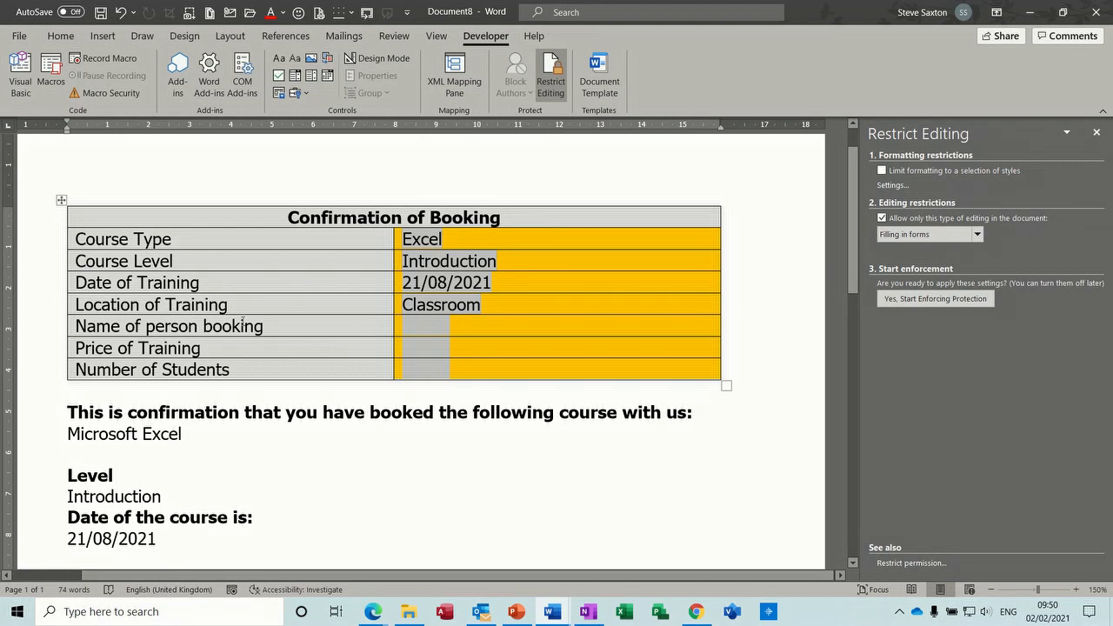
double_click(437, 306)
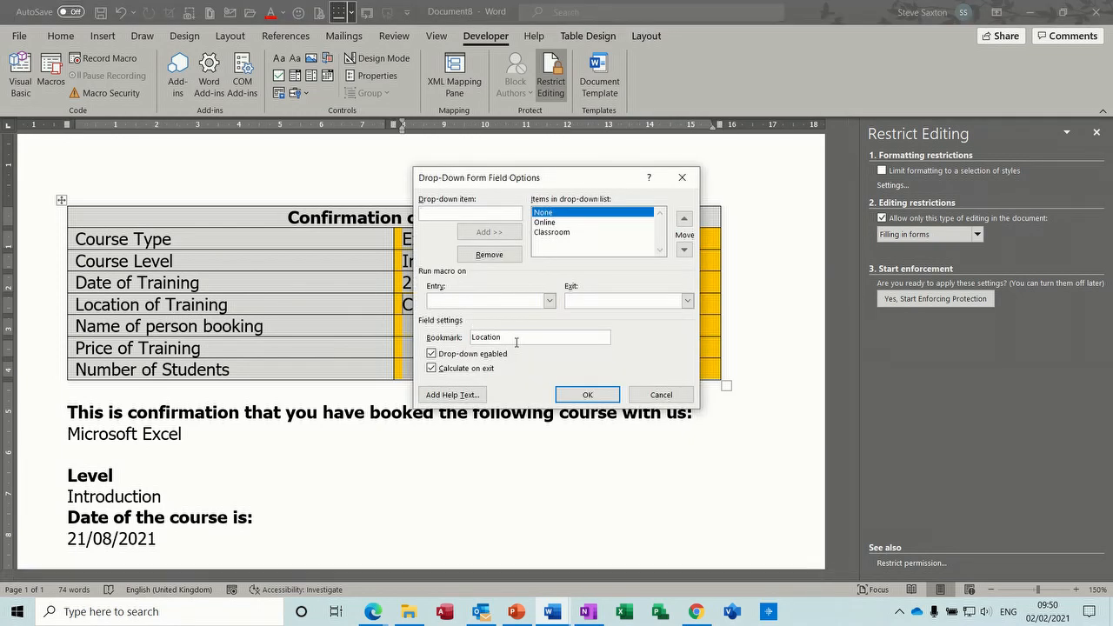
left_click(662, 396)
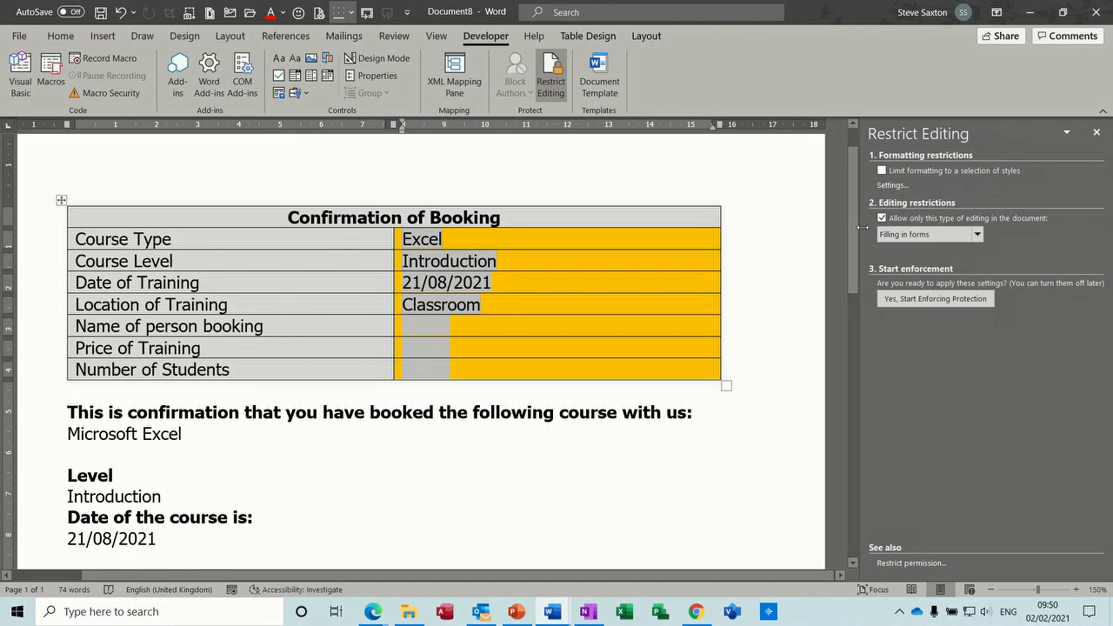
scroll(857, 233, "down", 4)
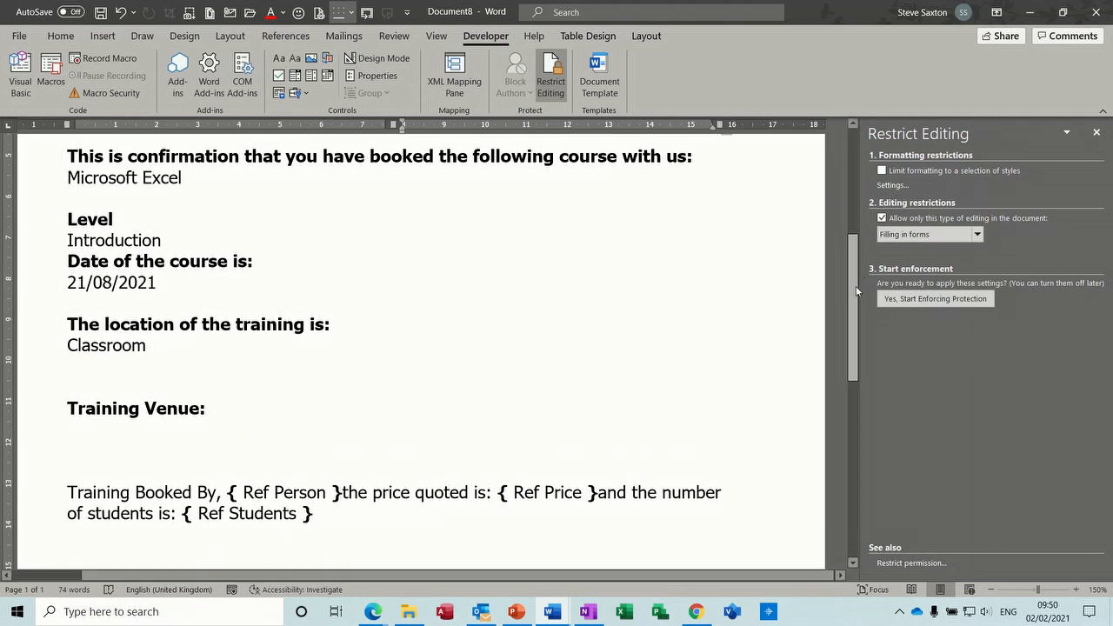
scroll(862, 212, "up", 2)
scroll(862, 212, "up", 2)
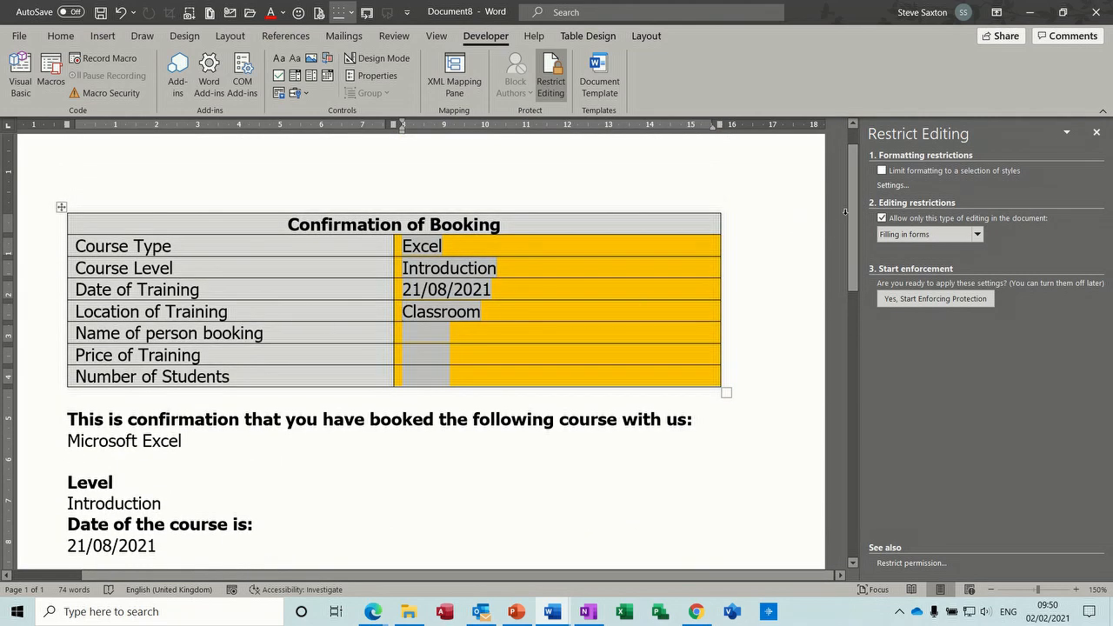
scroll(846, 211, "down", 4)
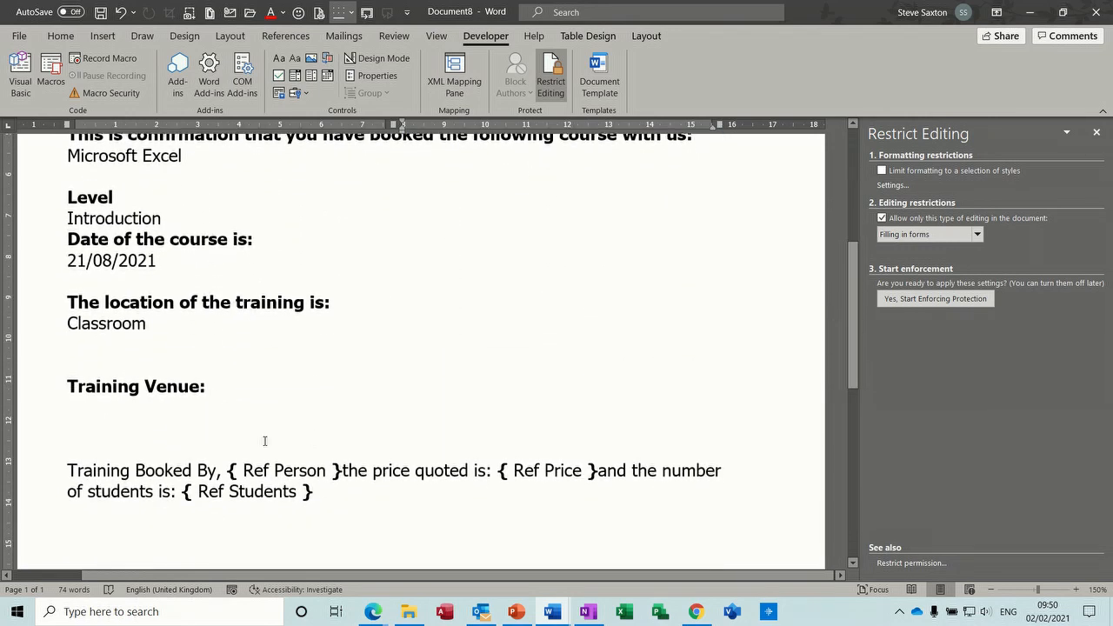
- Under Training Venue, start an IF field containing a nested { Ref Location } field
left_click(129, 411)
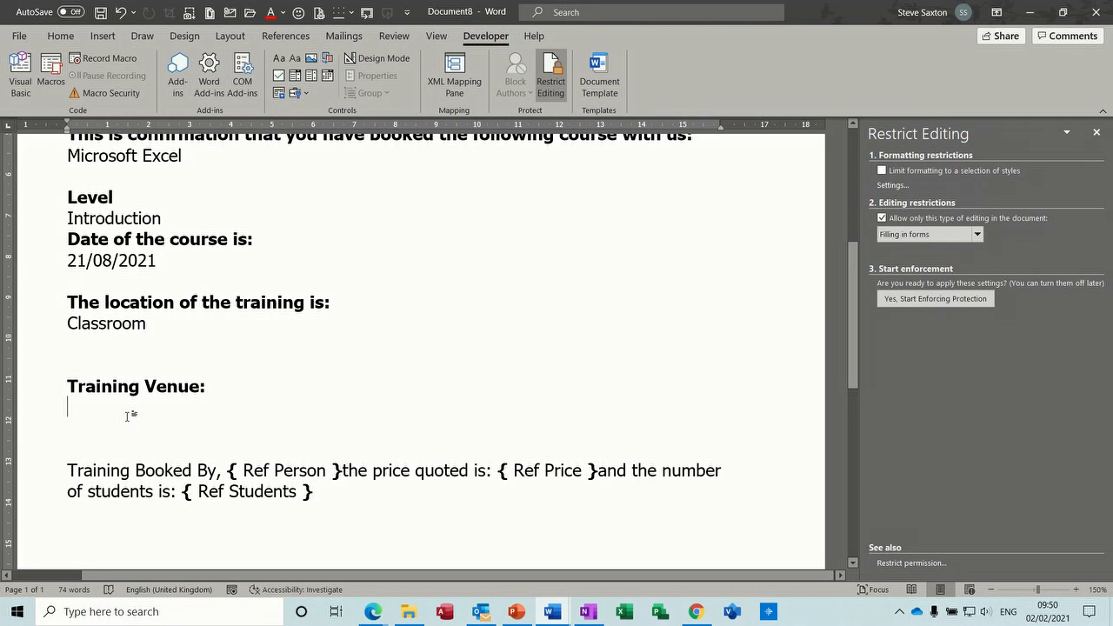
key("ctrl+F9")
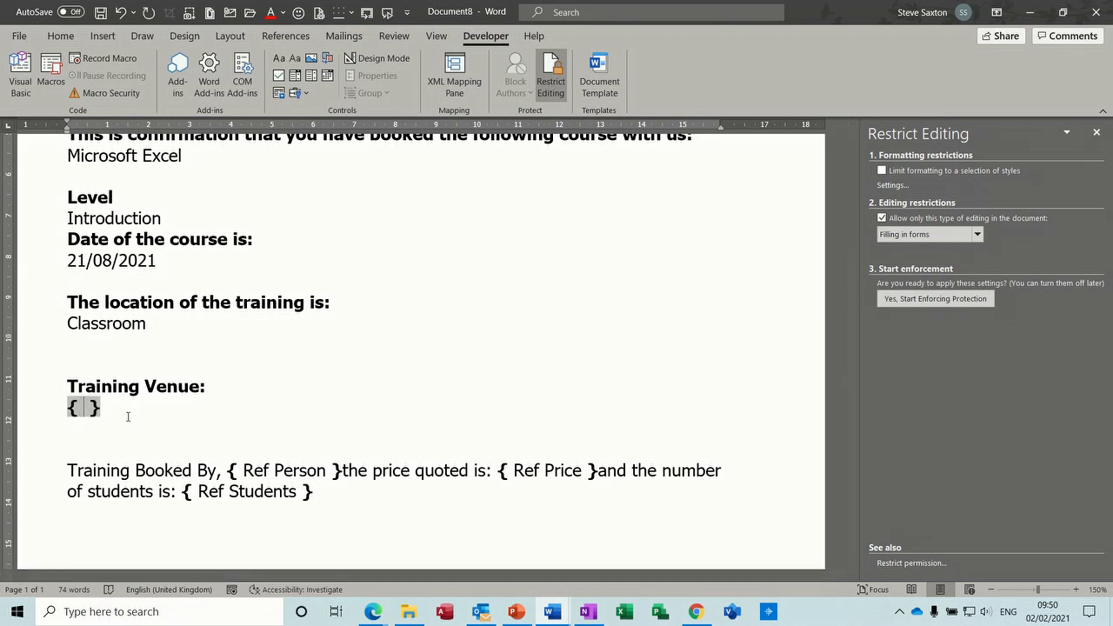
type("IF")
key("ctrl+F9")
type("Ref Location")
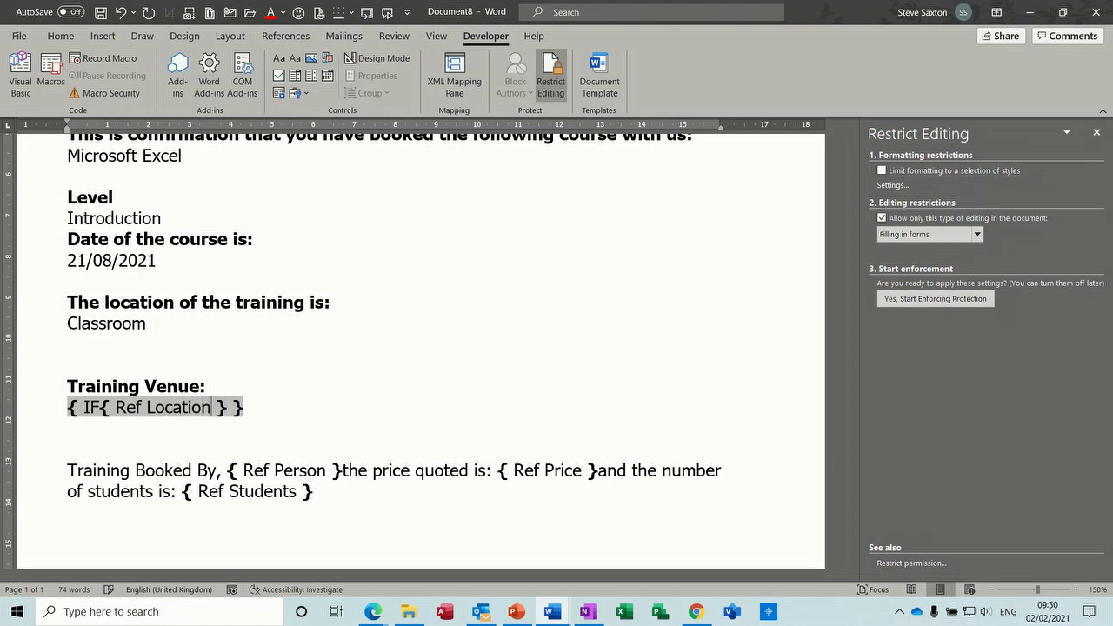
- Complete the IF with ="Classroom" "Metropolitan House Gateshead", capitalising the G
left_click(232, 407)
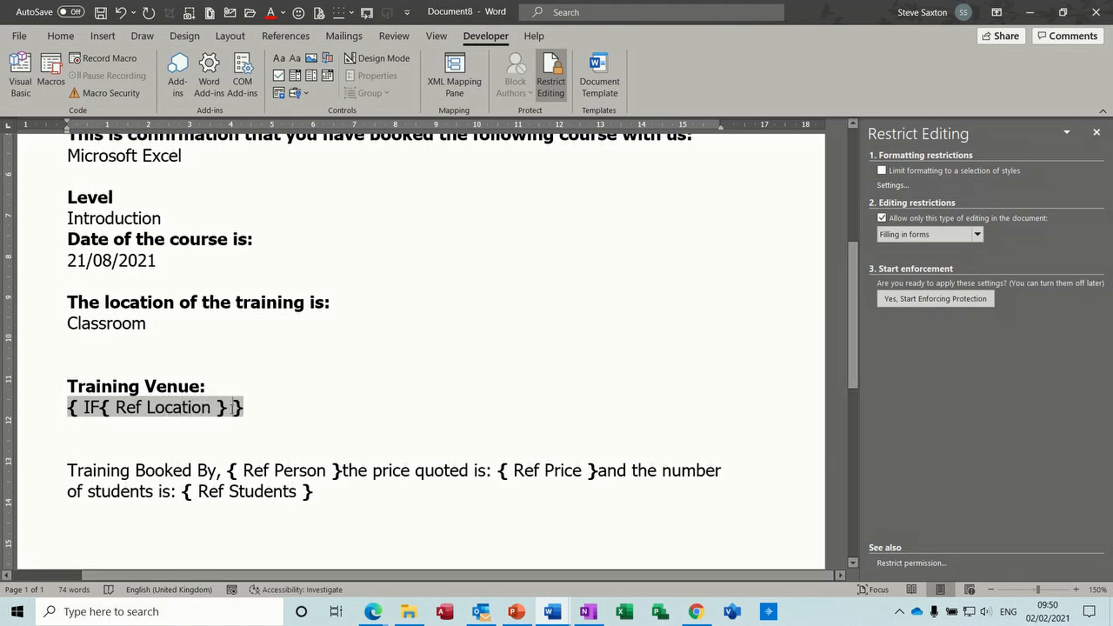
type("=\"\"Classro")
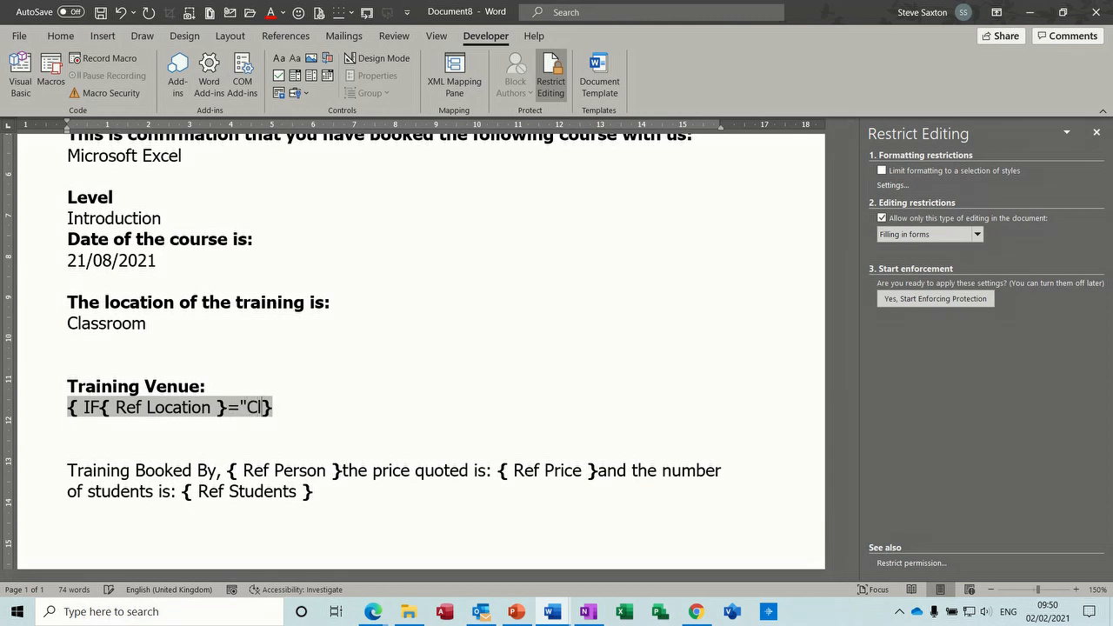
type("om")
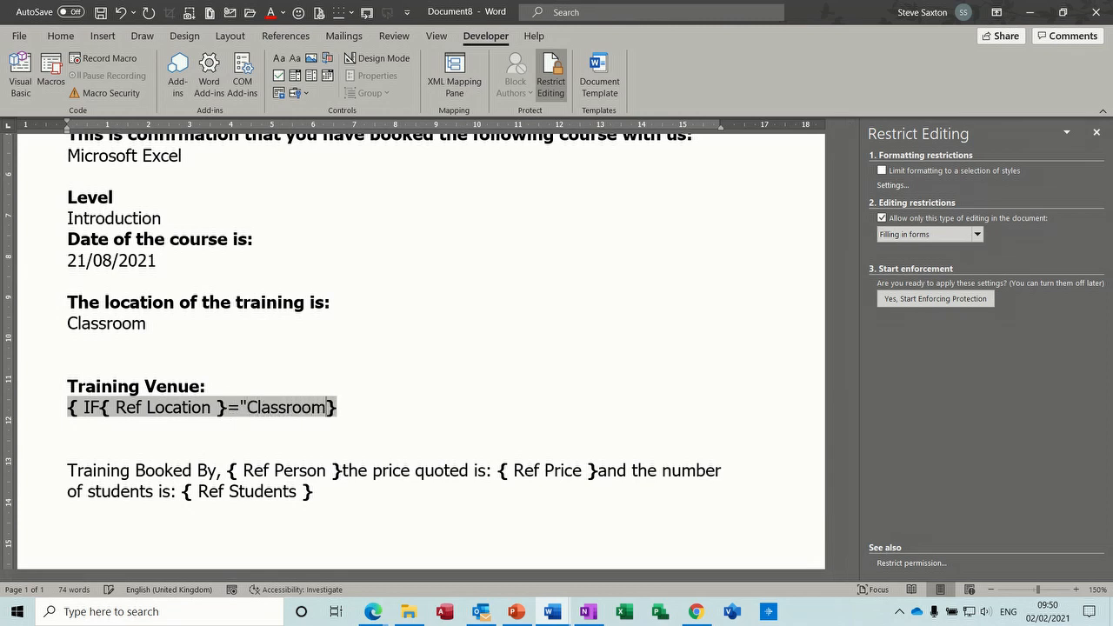
type("\" \"")
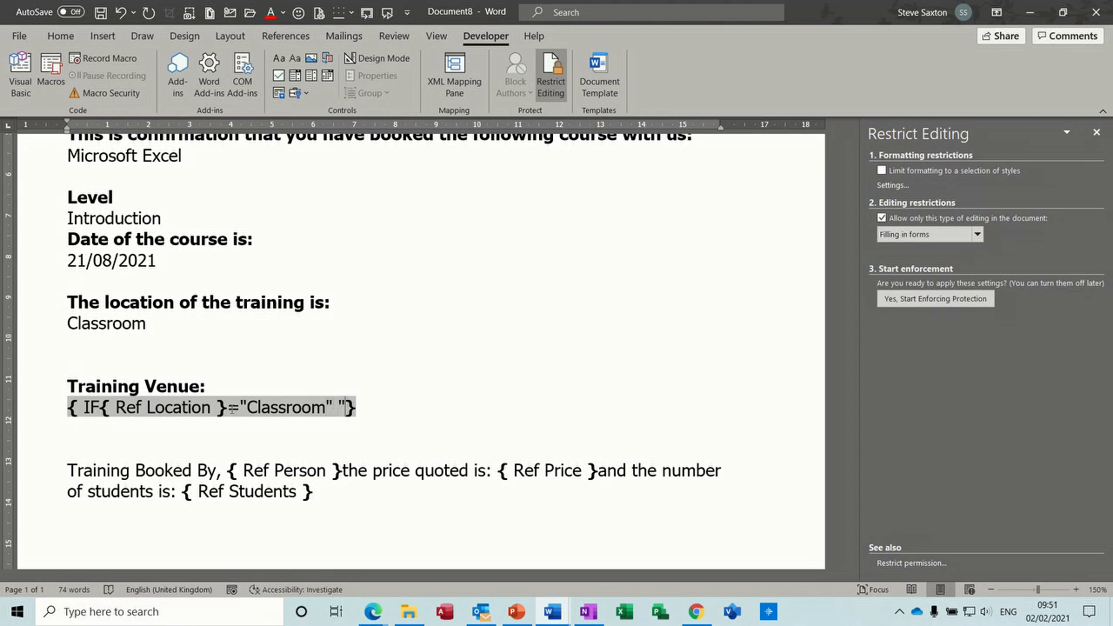
type("Metropolitan House gateshead")
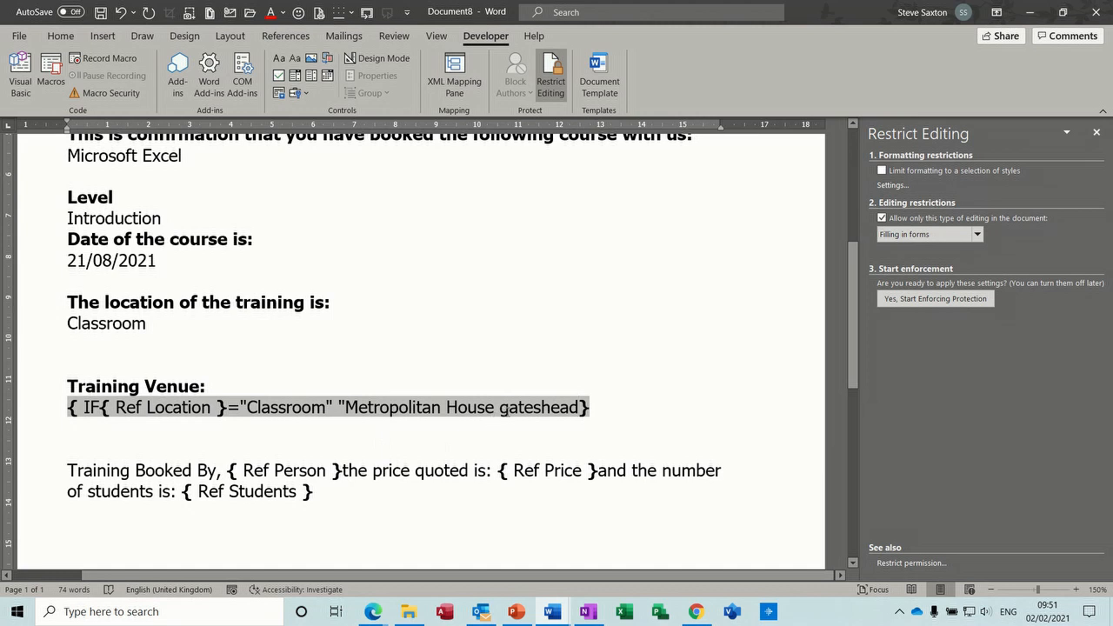
key("ctrl+Left")
key("Delete")
type("G")
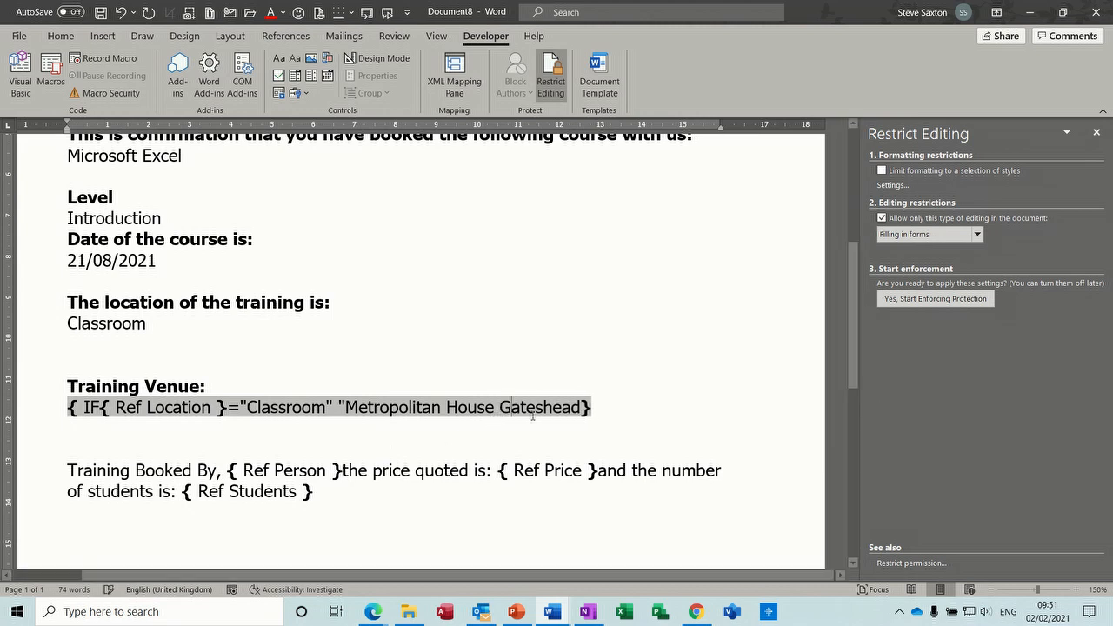
- Nest a second IF after Gateshead: { IF { Ref Location }="Online" "Online" }
left_click(580, 407)
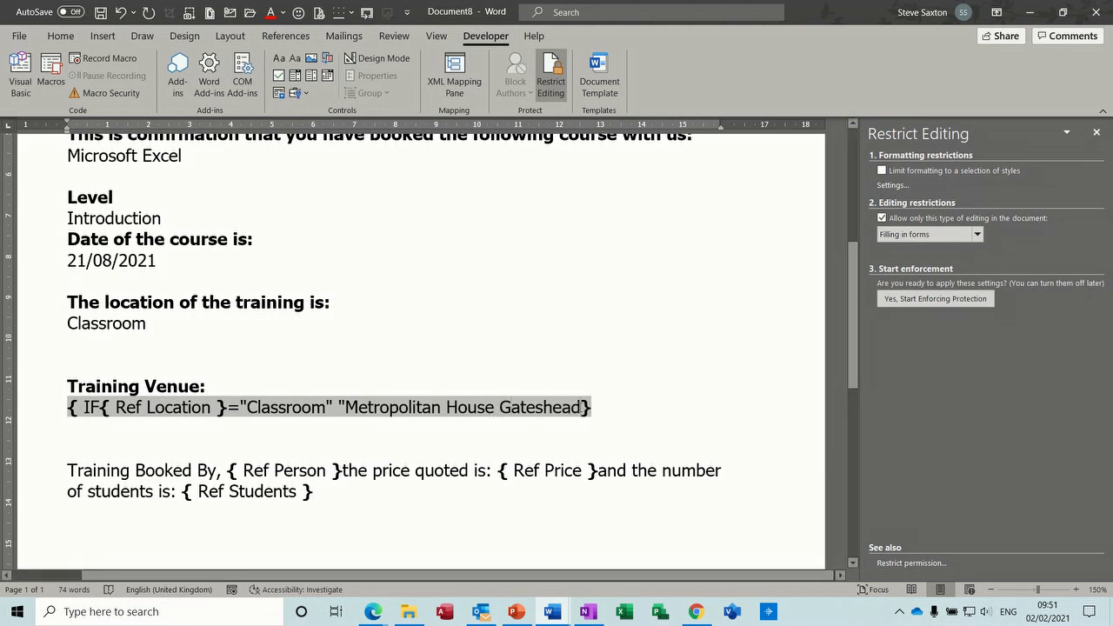
type("\"")
key("ctrl+F9")
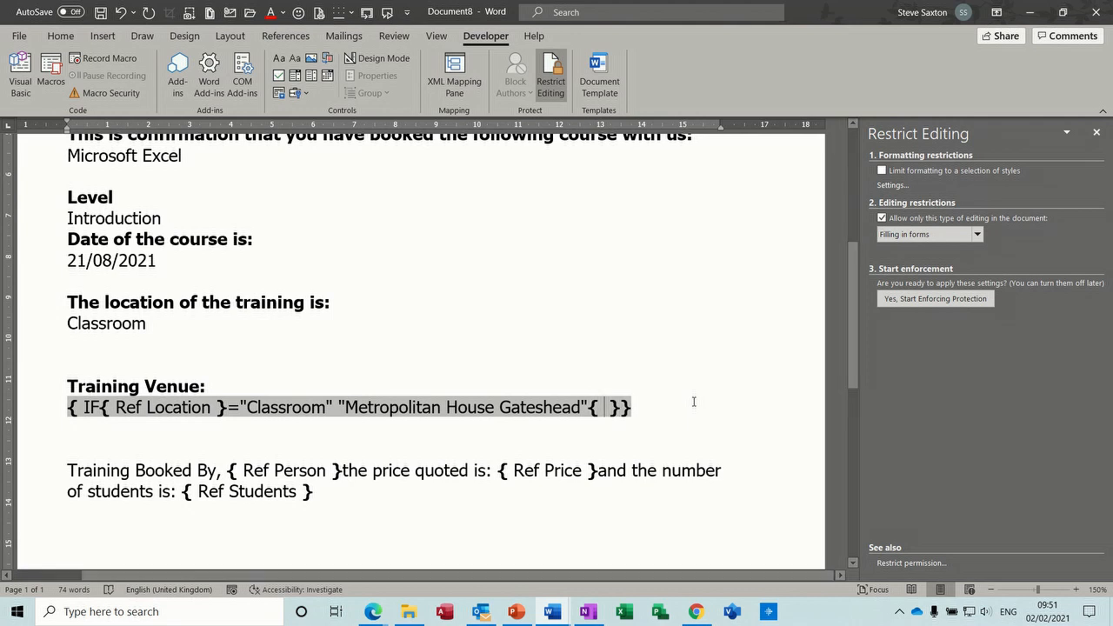
type("IF")
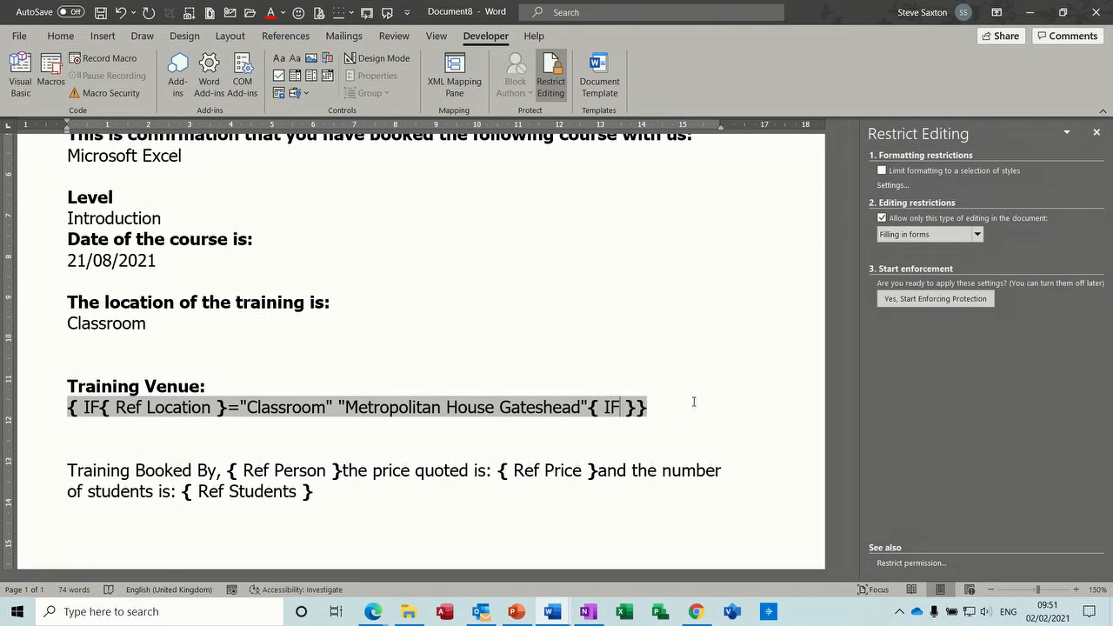
key("ctrl+F9")
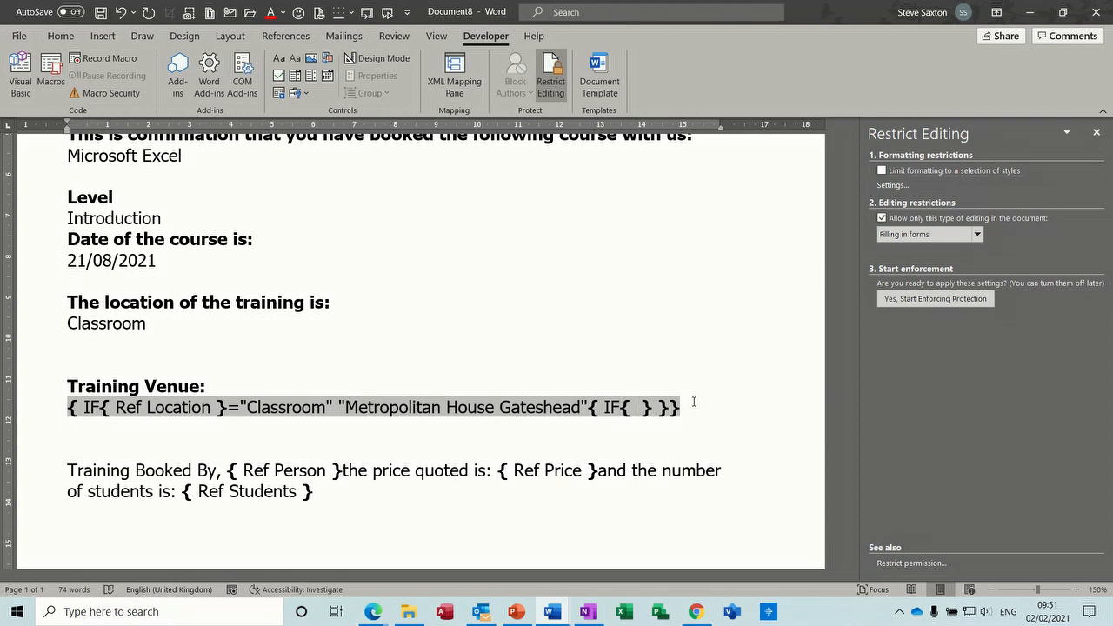
type("Ref Location")
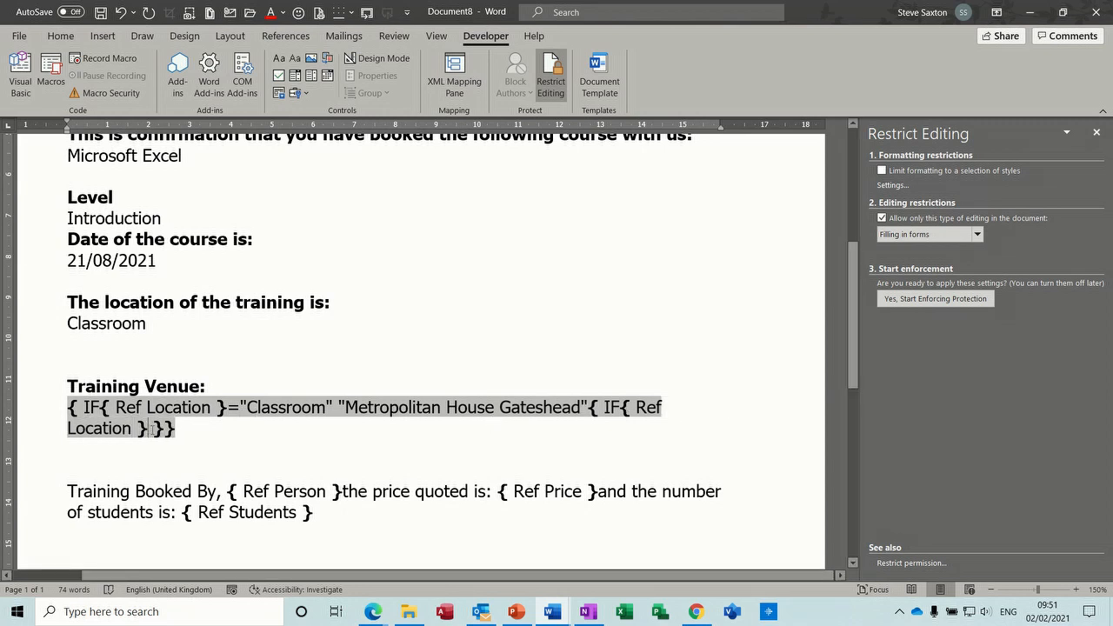
type("=\"Onl")
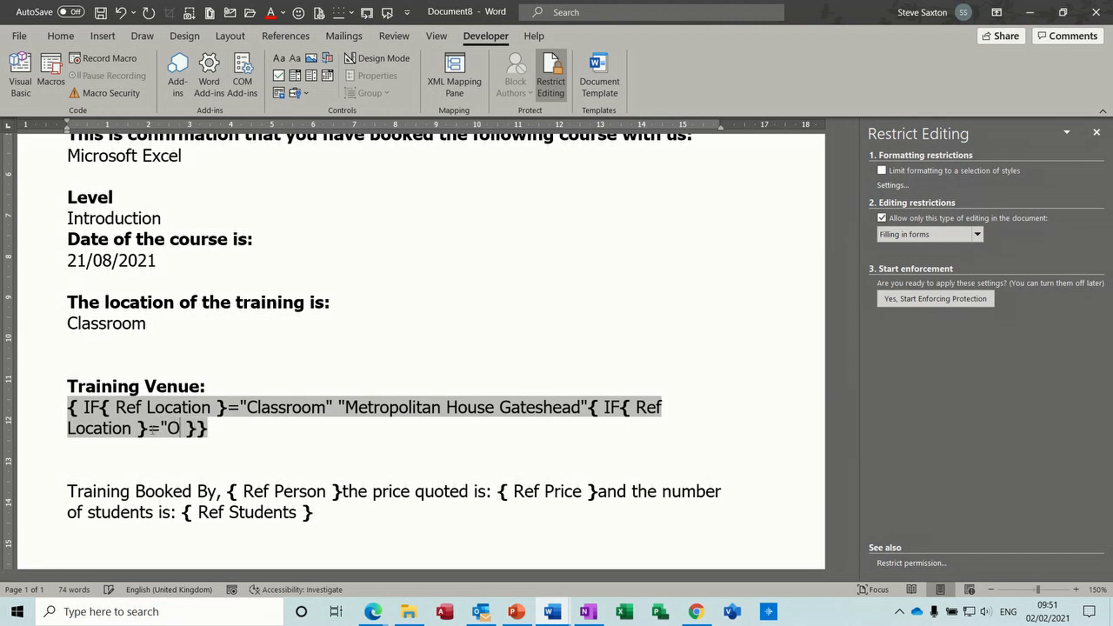
type("ine")
type("\"")
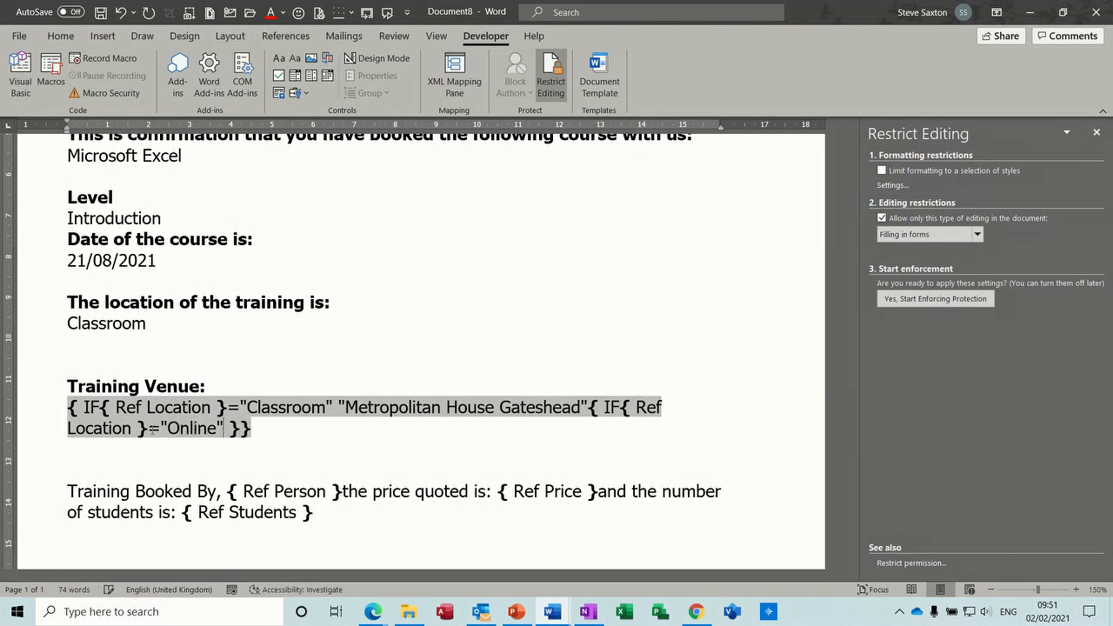
type(" \"Online ")
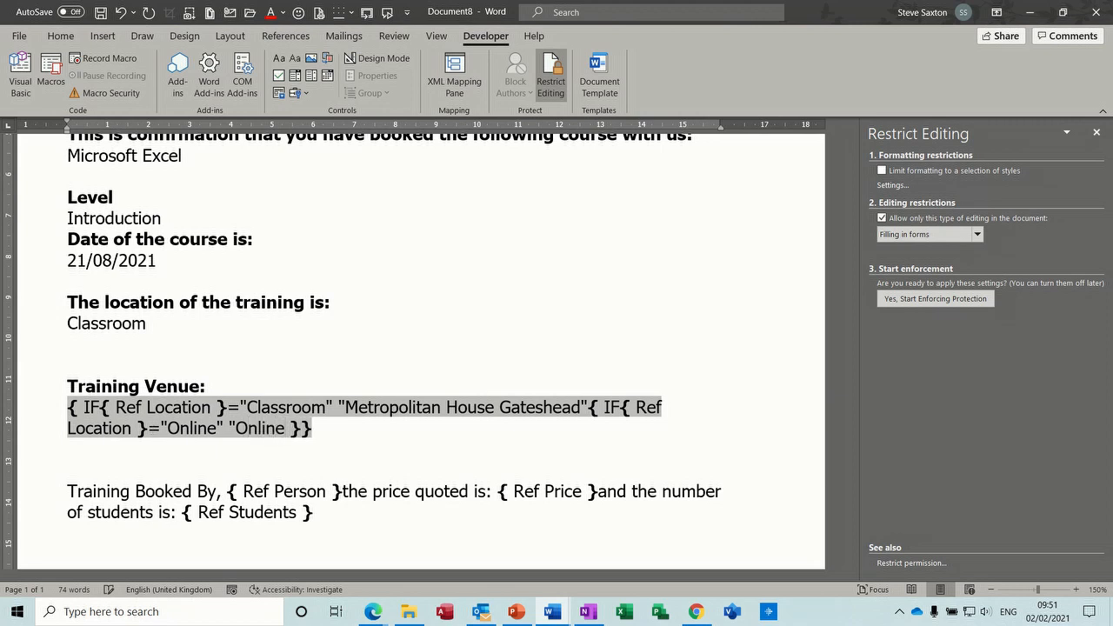
type("\"")
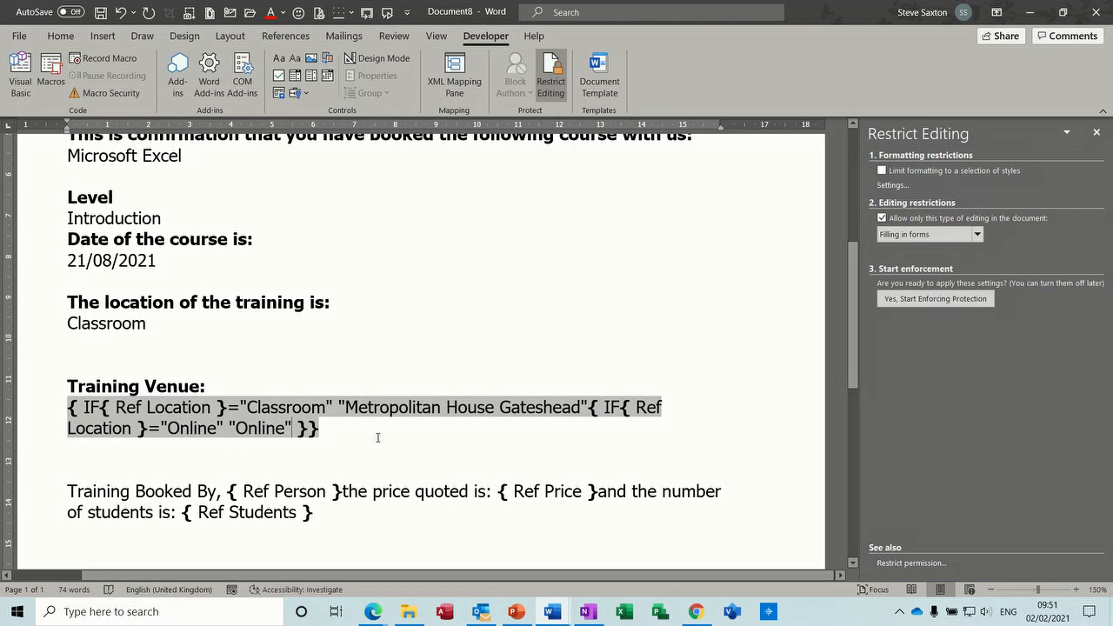
- Re-enforce filling-in-forms protection without a password
left_click(923, 303)
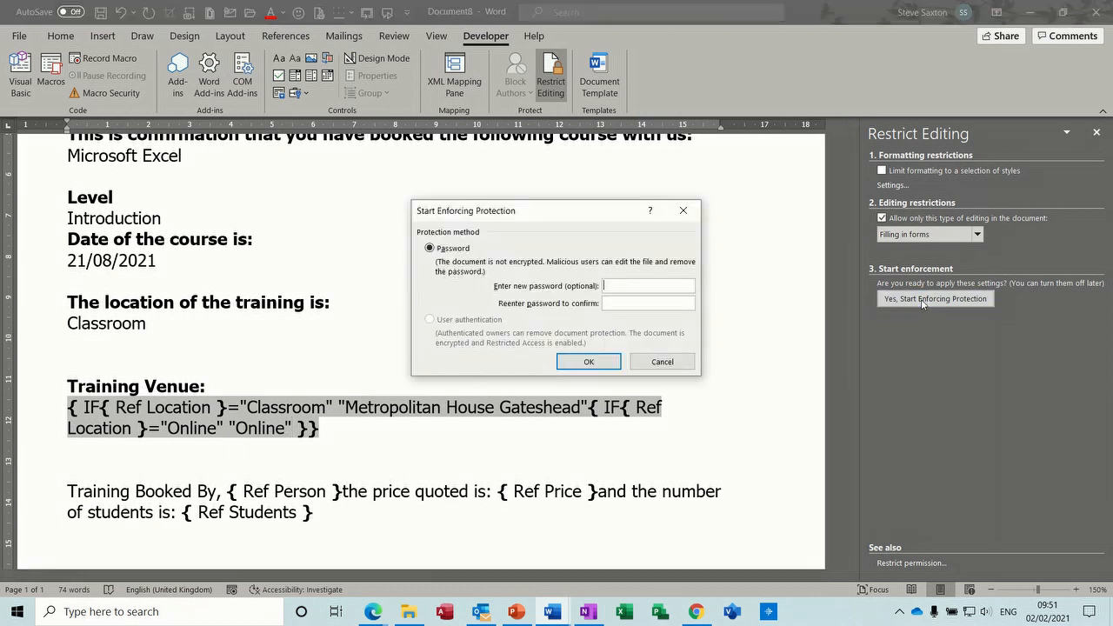
left_click(594, 363)
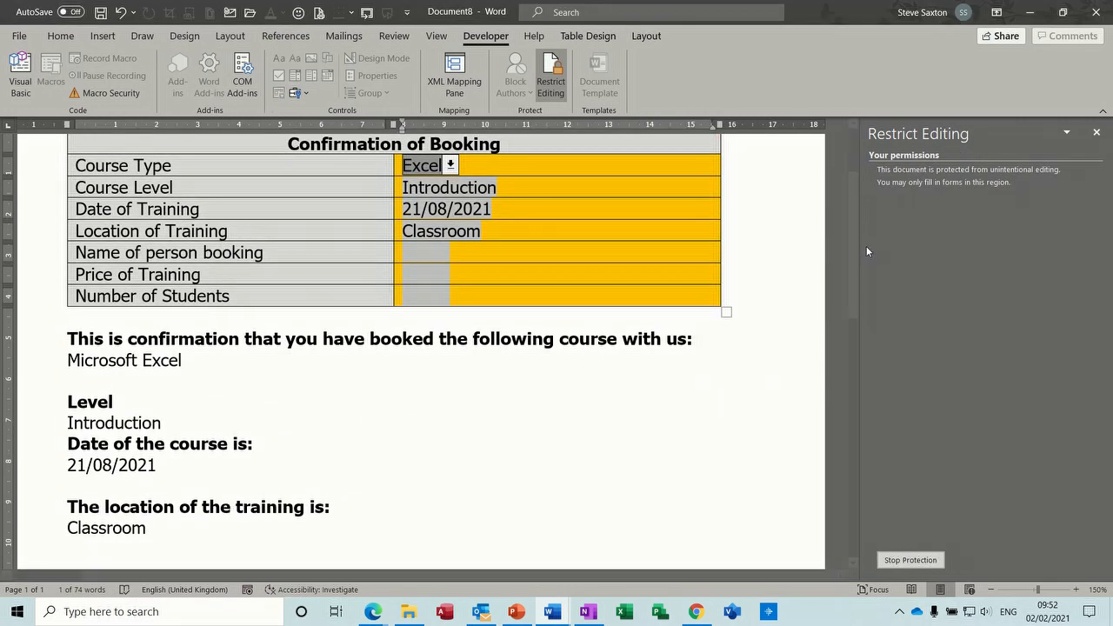
left_click_drag(857, 252, 840, 229)
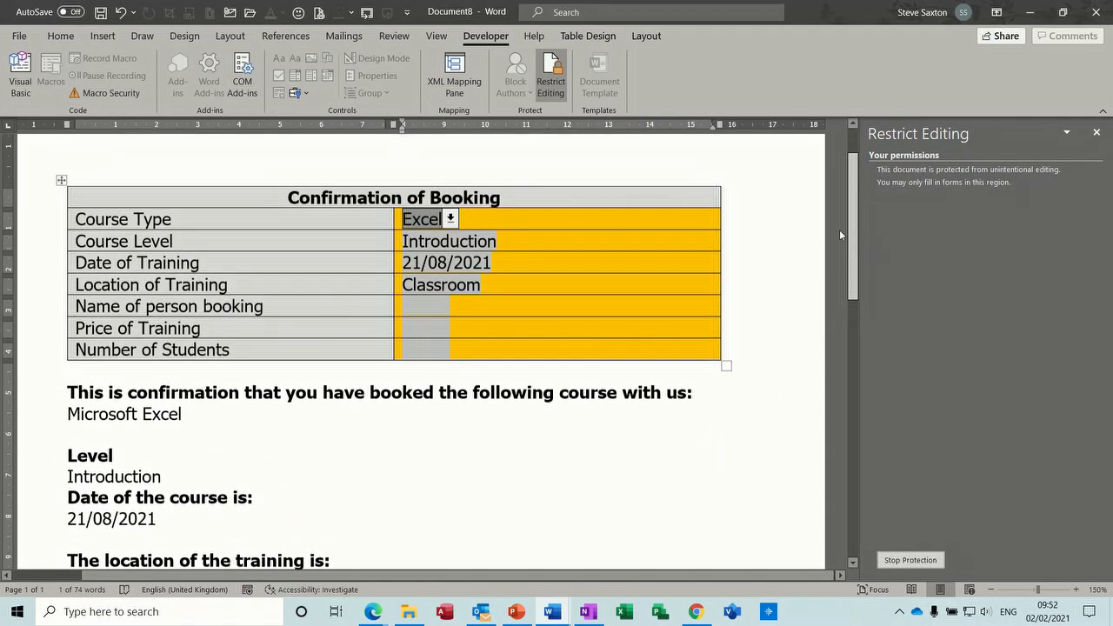
- Choose Access, Advanced, date 21/09/2021 and Online in the form's type, level, date and location fields
left_click(452, 220)
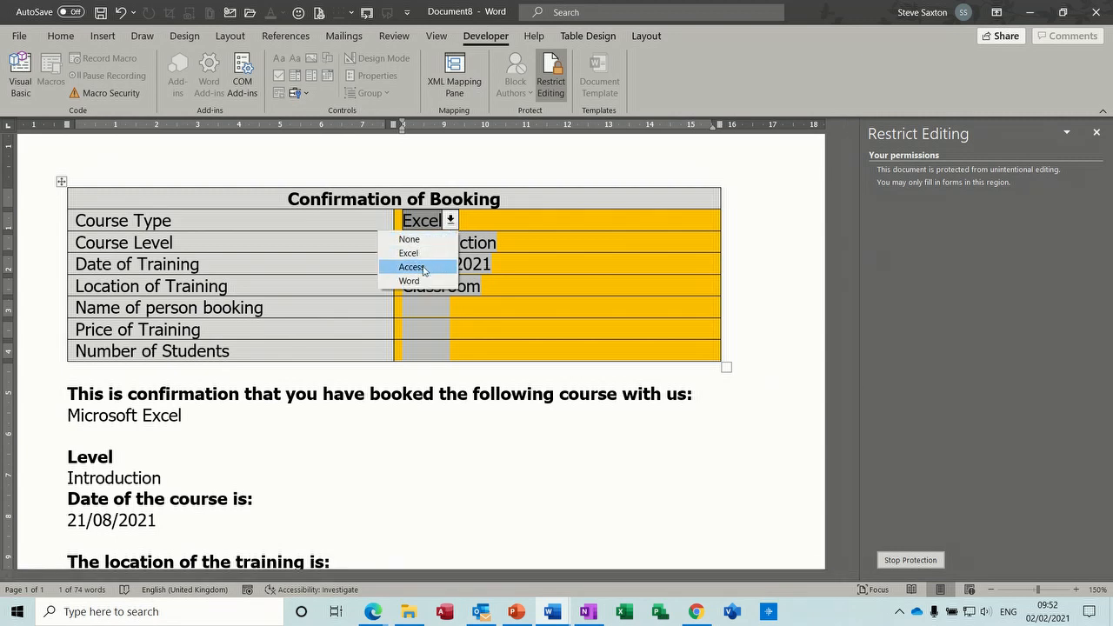
left_click(423, 265)
left_click(430, 248)
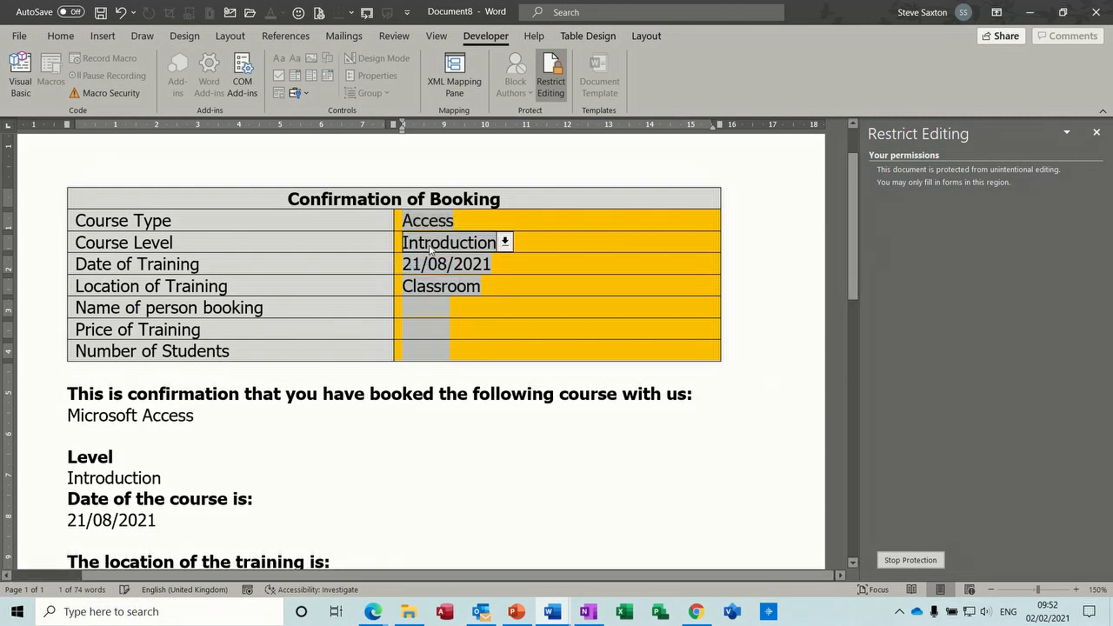
left_click(505, 242)
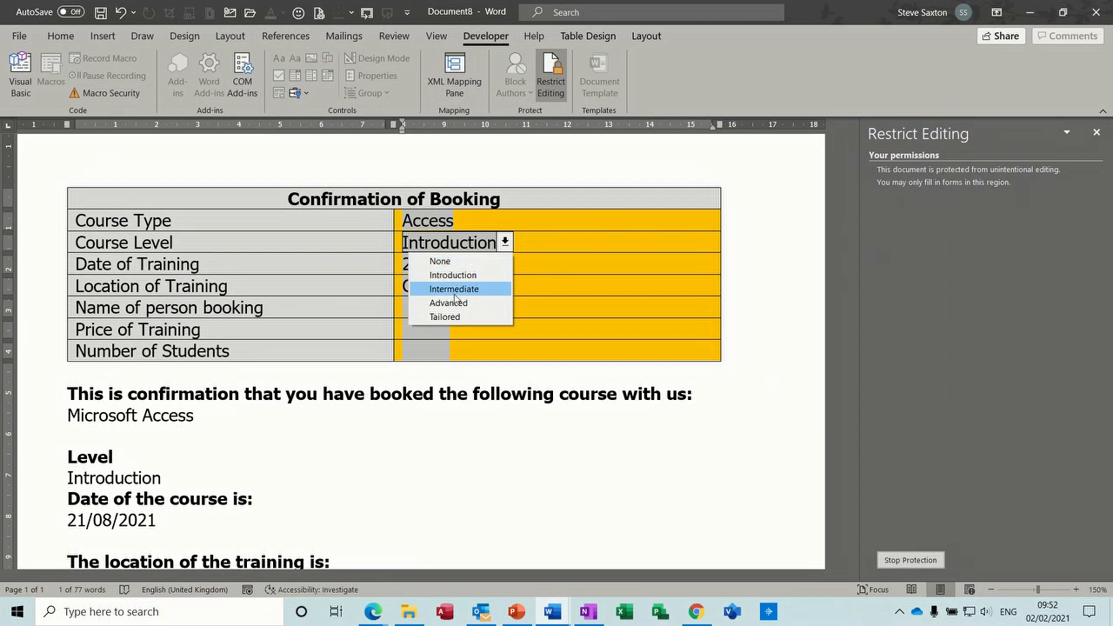
left_click(453, 302)
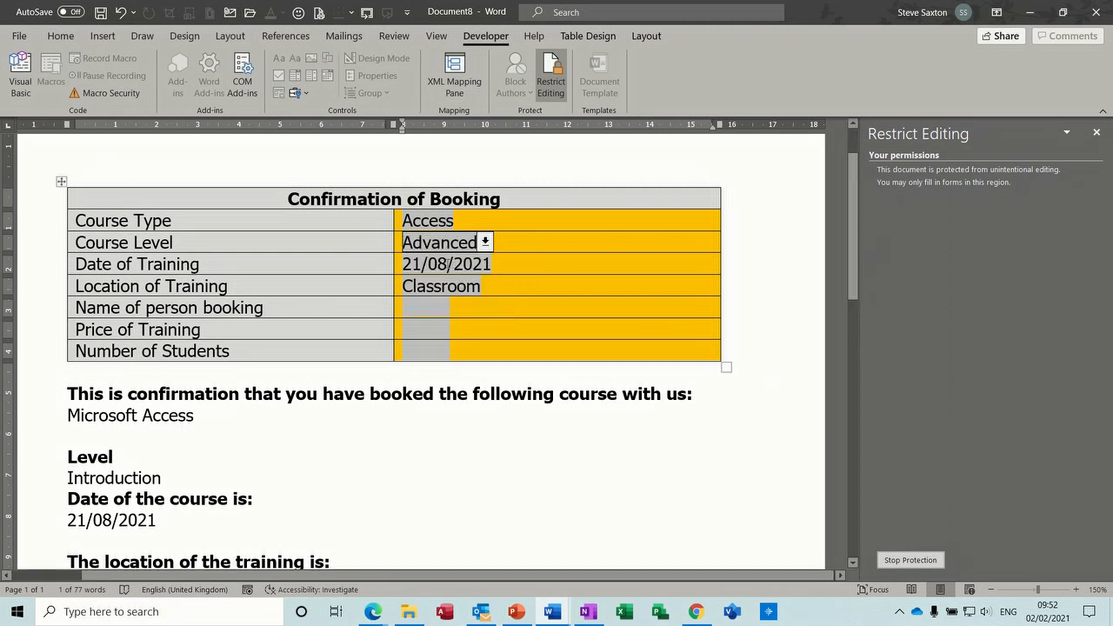
left_click(448, 264)
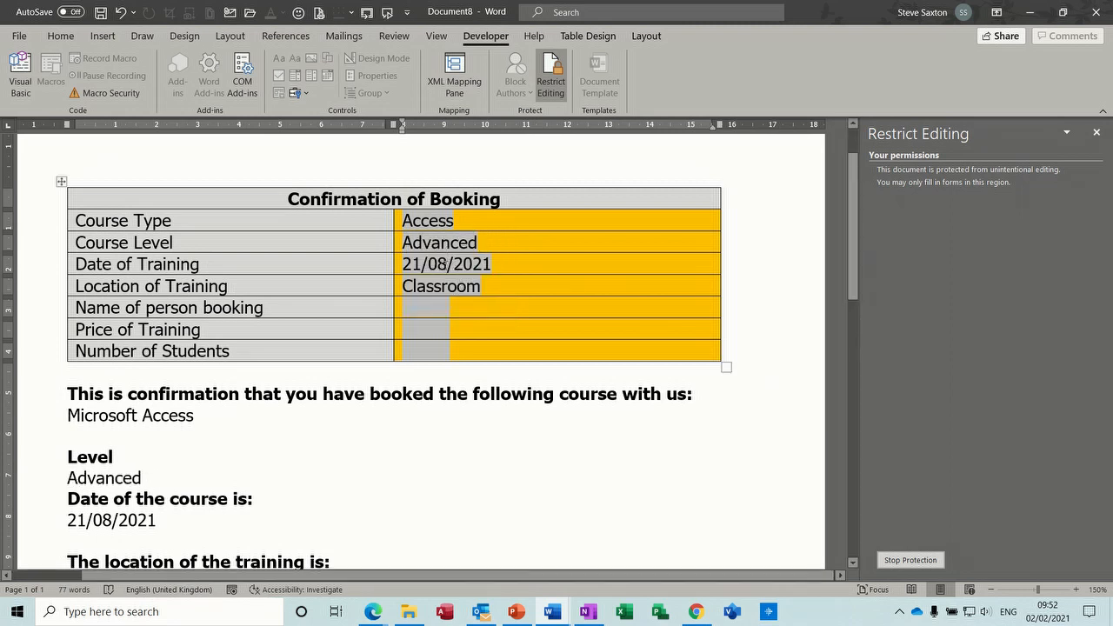
key("shift+Left")
key("shift+Left")
key("shift+Left")
key("shift+Left")
key("shift+Left")
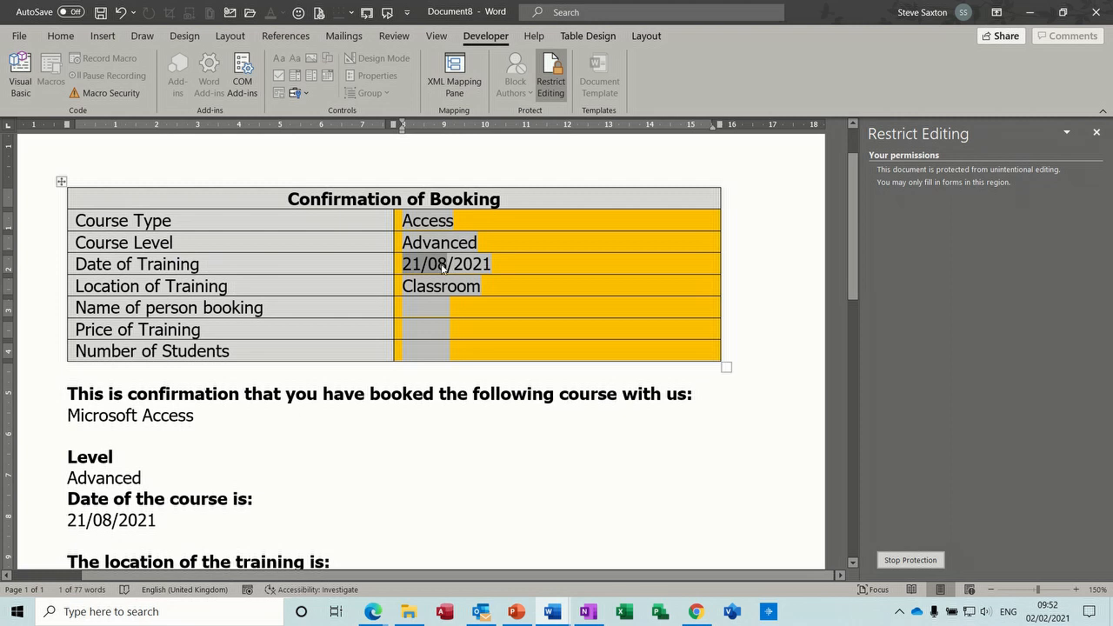
left_click(444, 263)
key("BackSpace")
type("9")
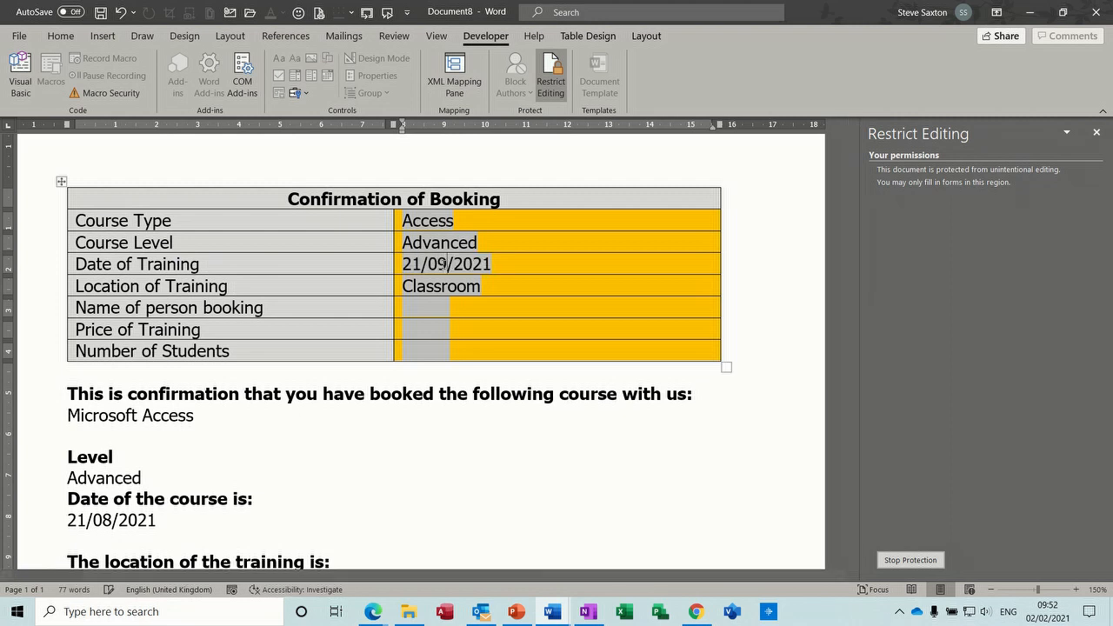
left_click(437, 286)
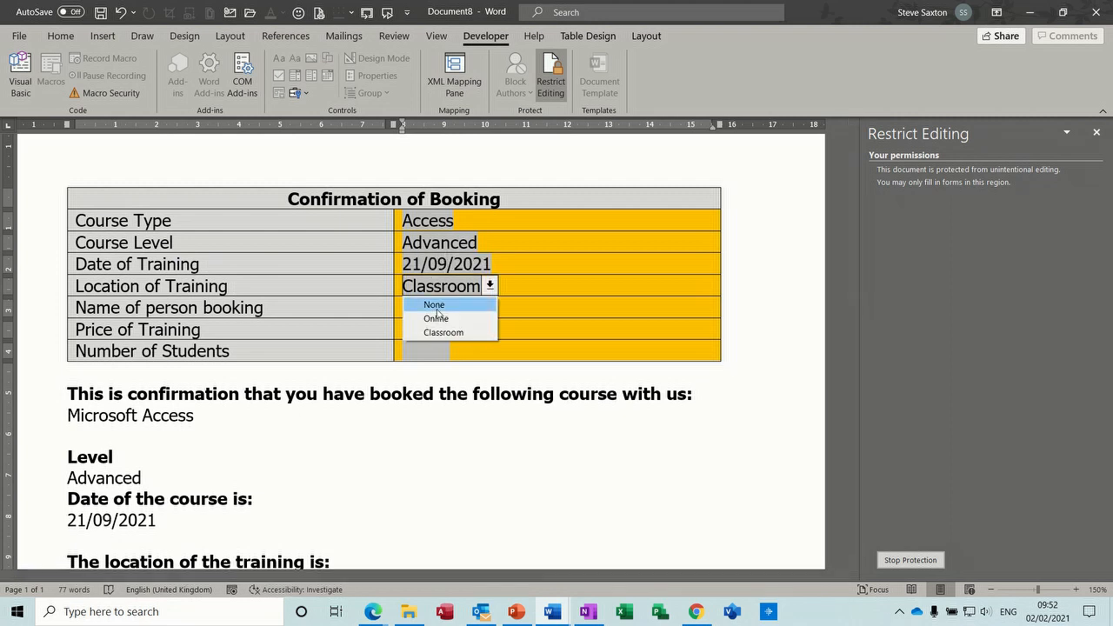
left_click(438, 319)
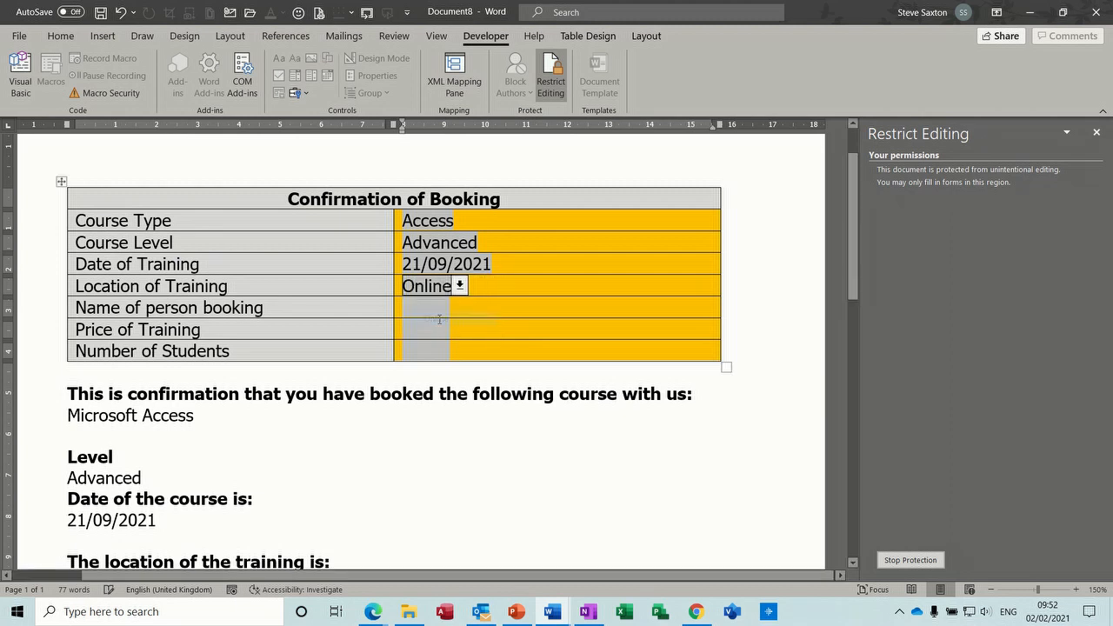
- Enter the booker's name, price £250 and 1 student, then tab out so the body updates
left_click(426, 308)
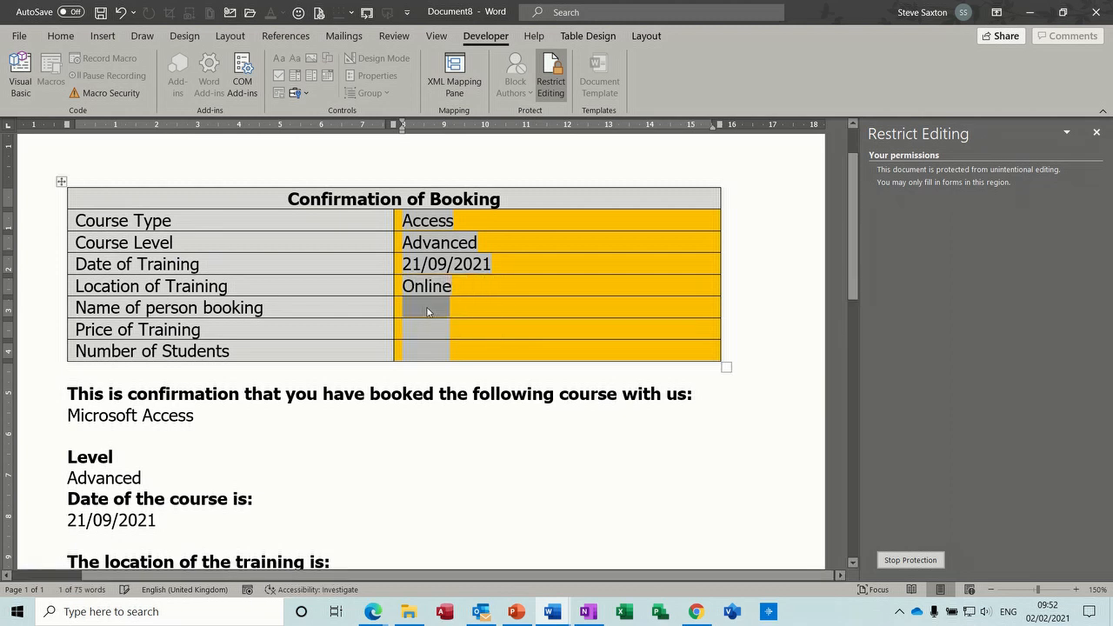
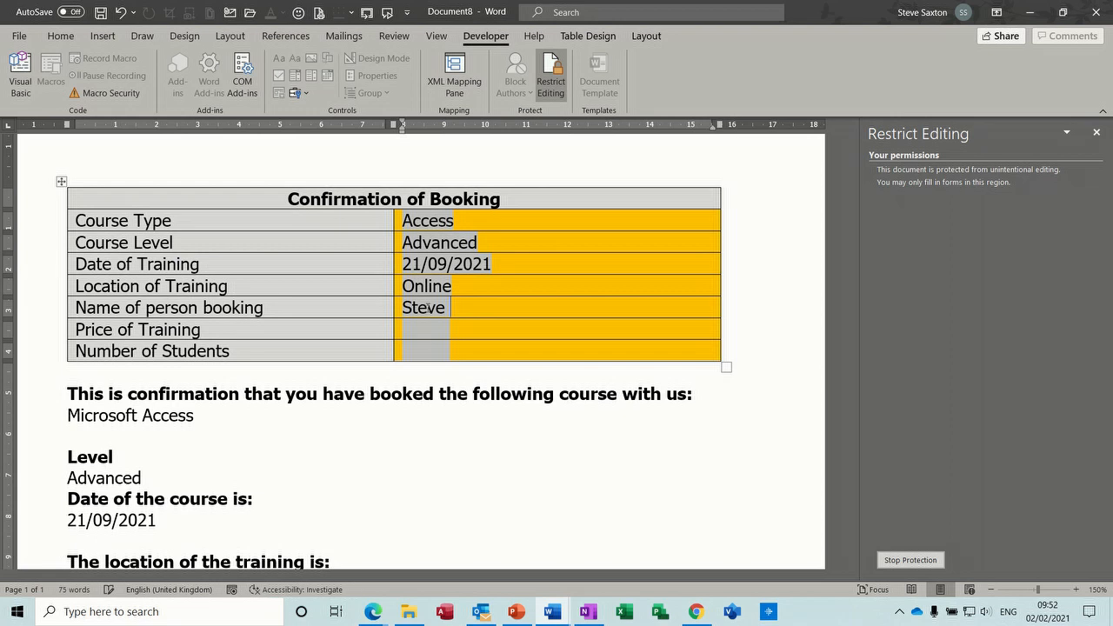
key("Tab")
type("£50")
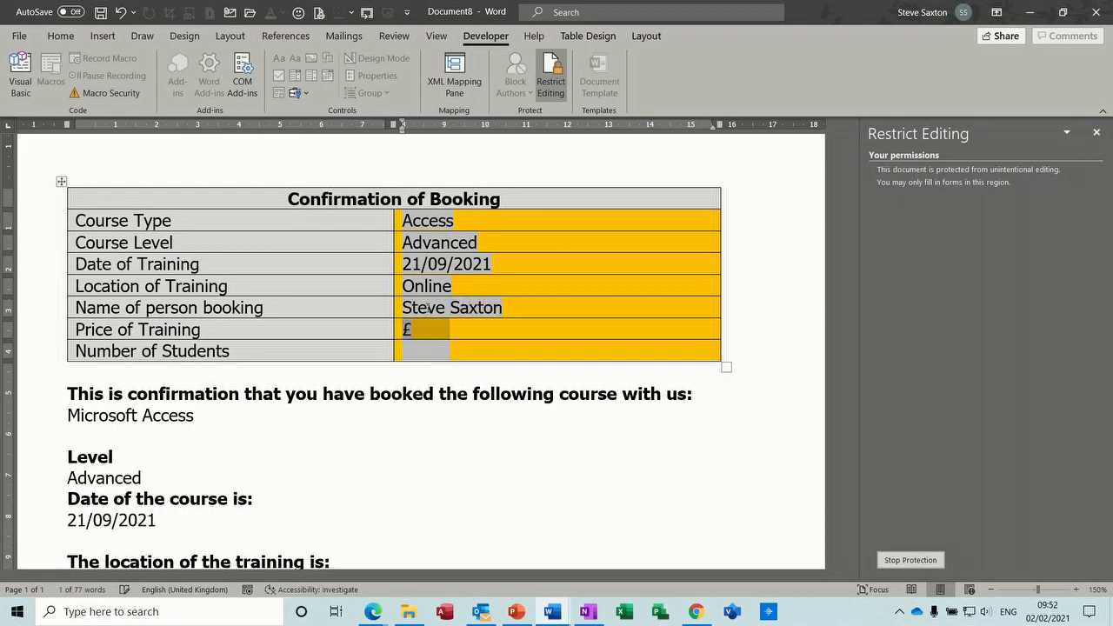
key("BackSpace")
key("BackSpace")
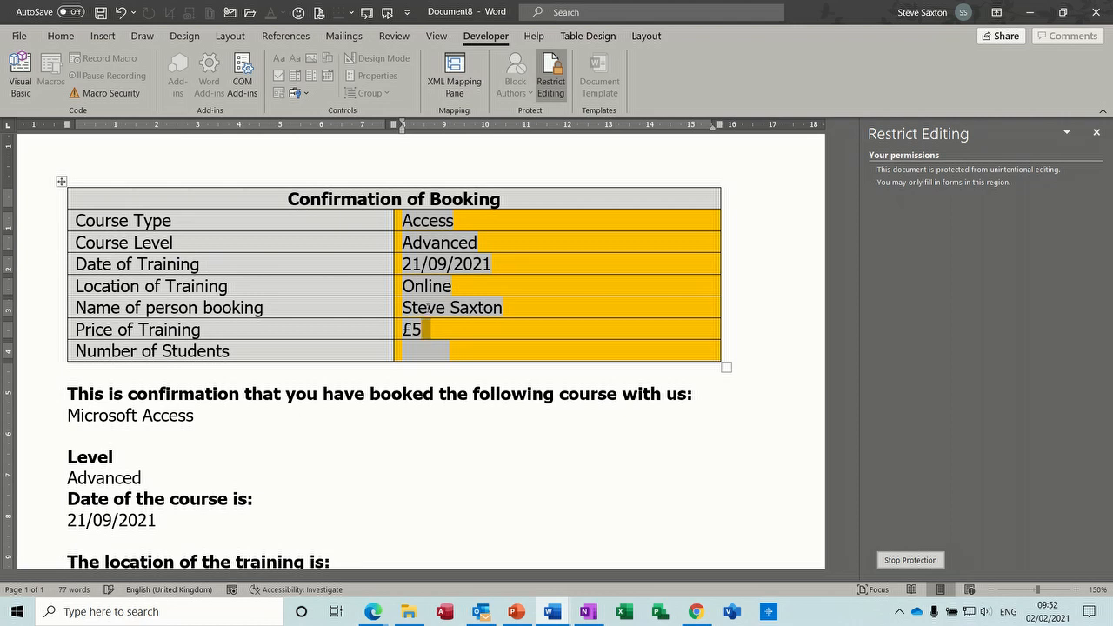
type("250")
key("Tab")
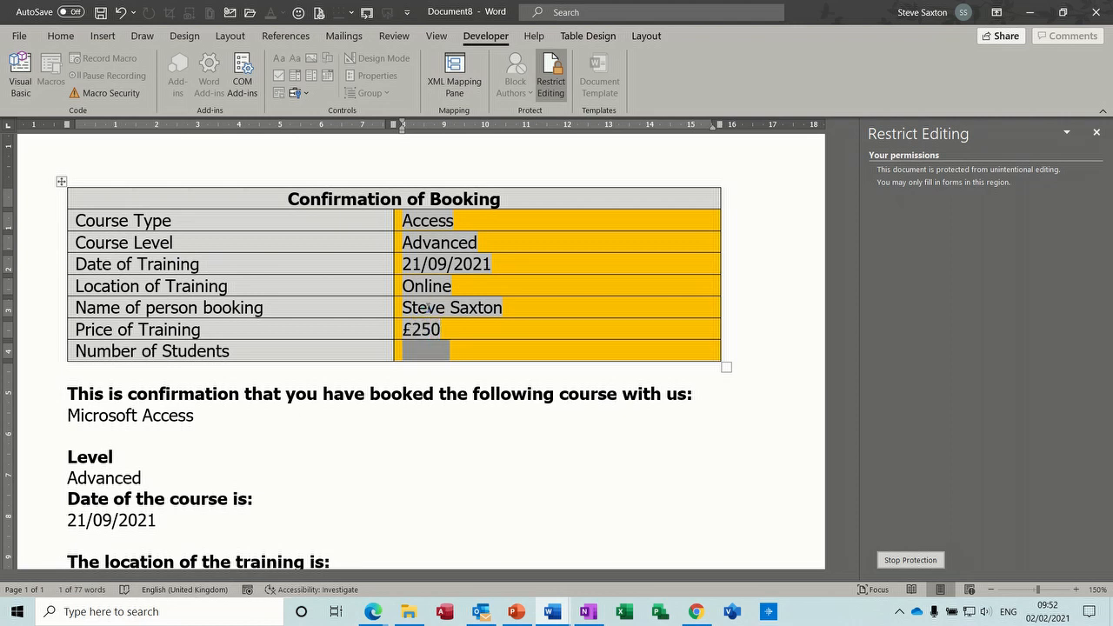
type("1")
key("Tab")
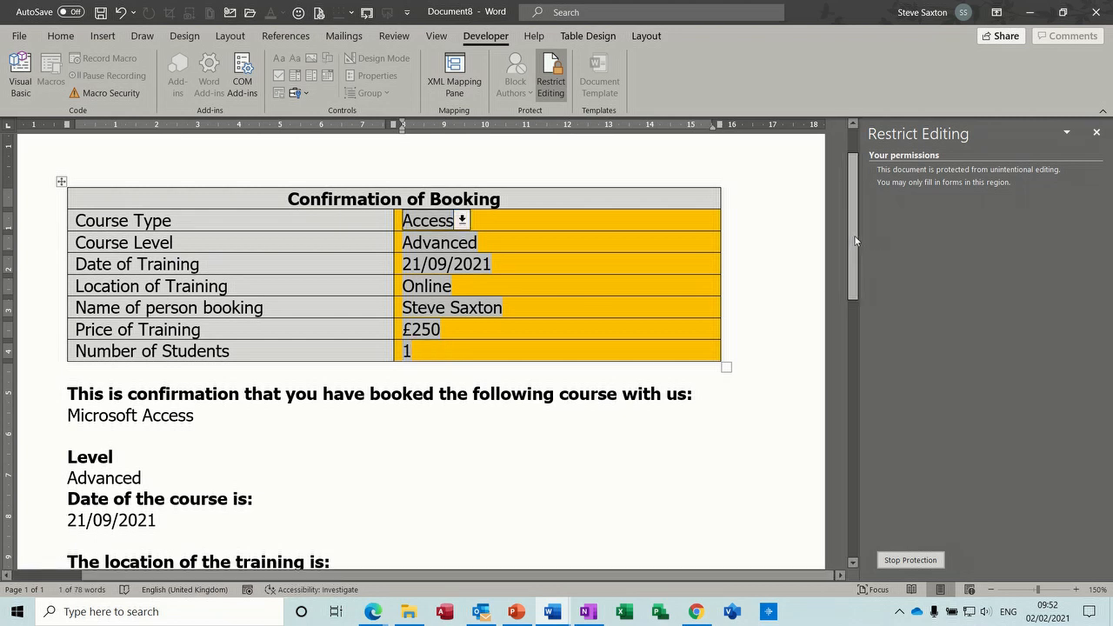
left_click_drag(856, 240, 851, 290)
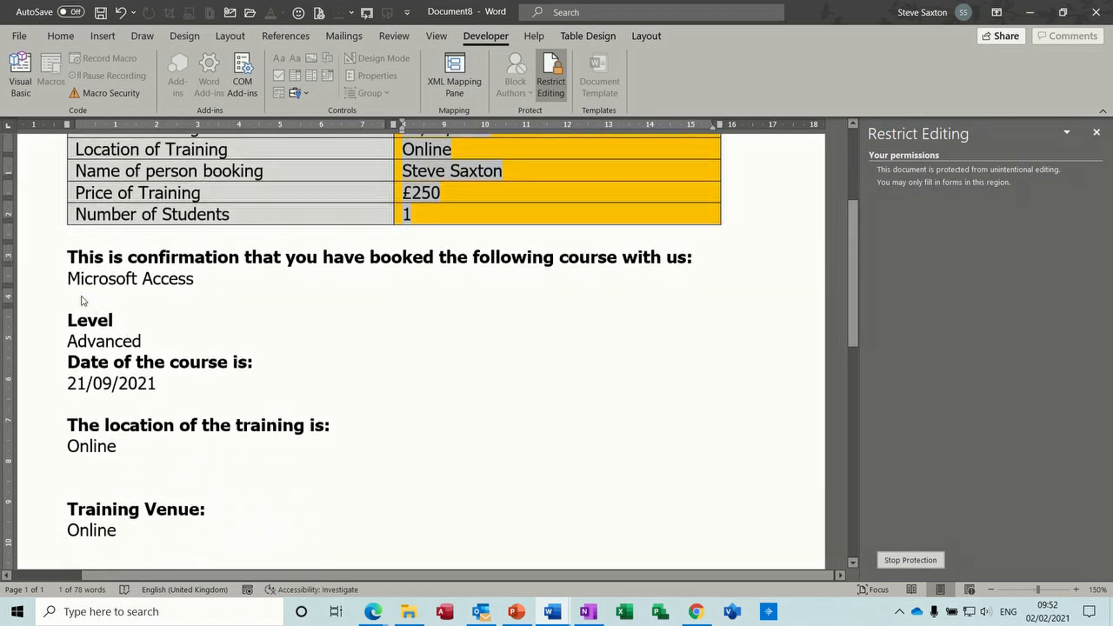
scroll(101, 368, "up", 2)
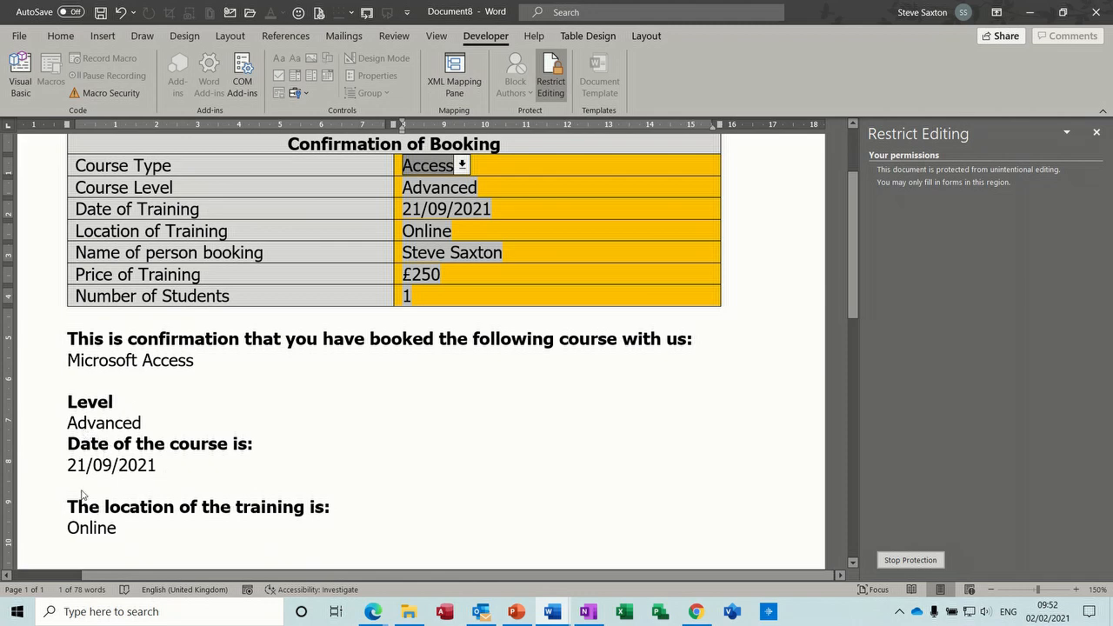
left_click_drag(857, 270, 853, 356)
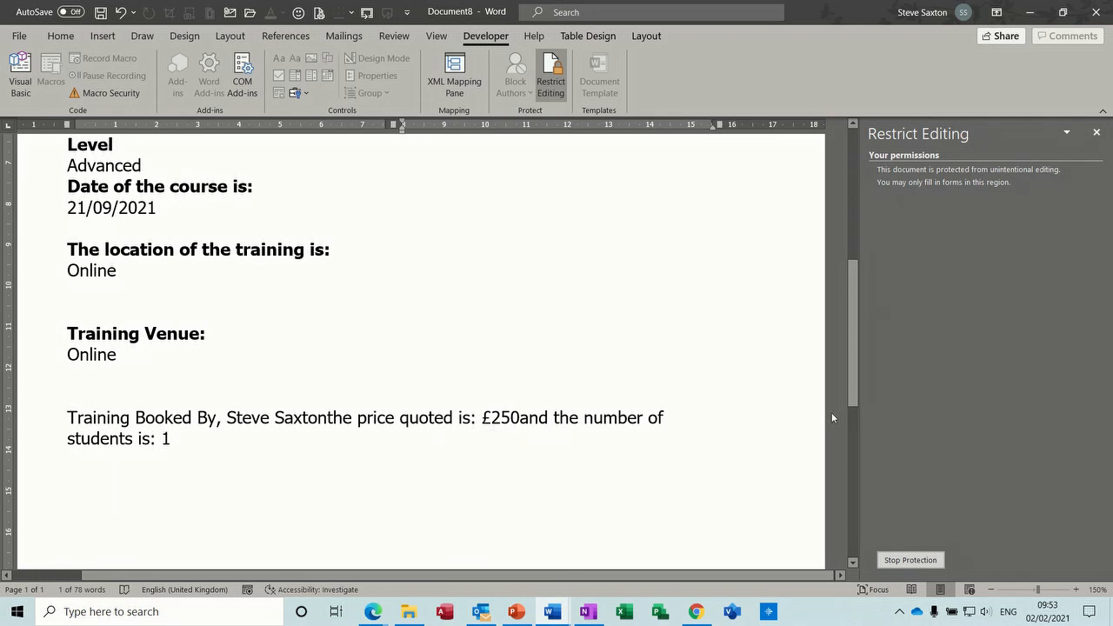
- Stop protection and add spaces after the booker's name and £250 price fields
left_click(892, 560)
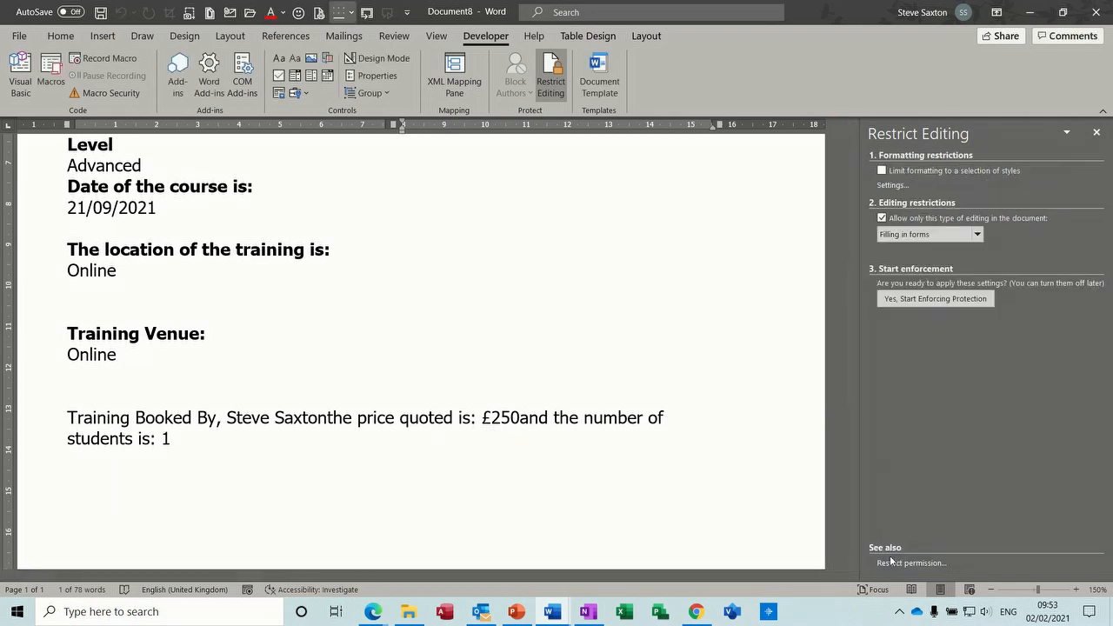
left_click(524, 417)
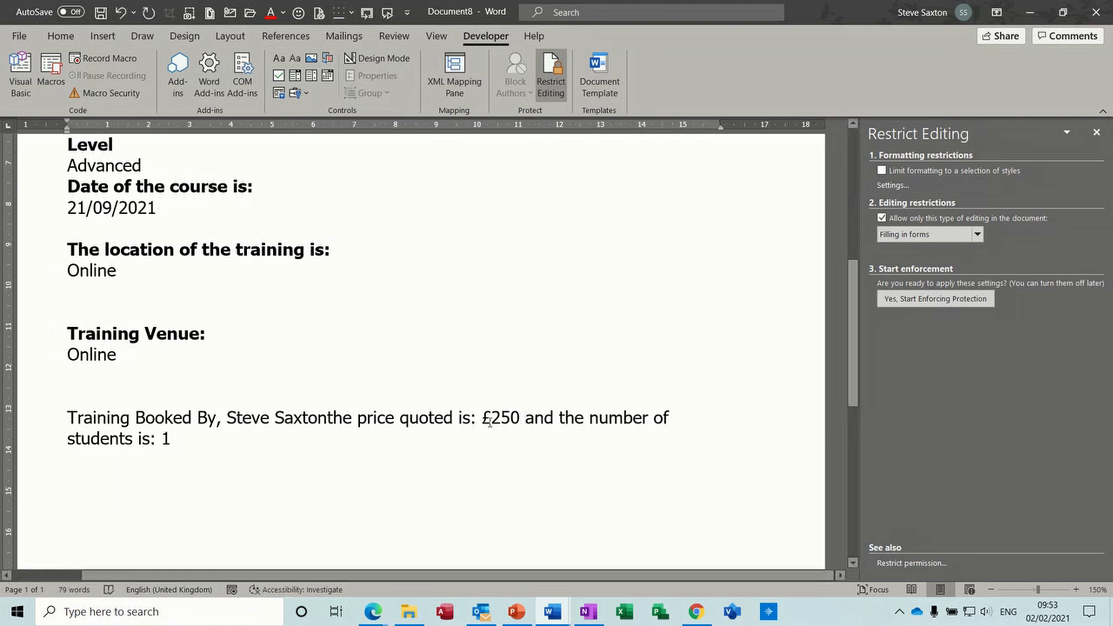
left_click(328, 417)
- Remove the blank lines above Training Booked By and below the first Online
left_click(133, 390)
key("BackSpace")
left_click(102, 294)
key("BackSpace")
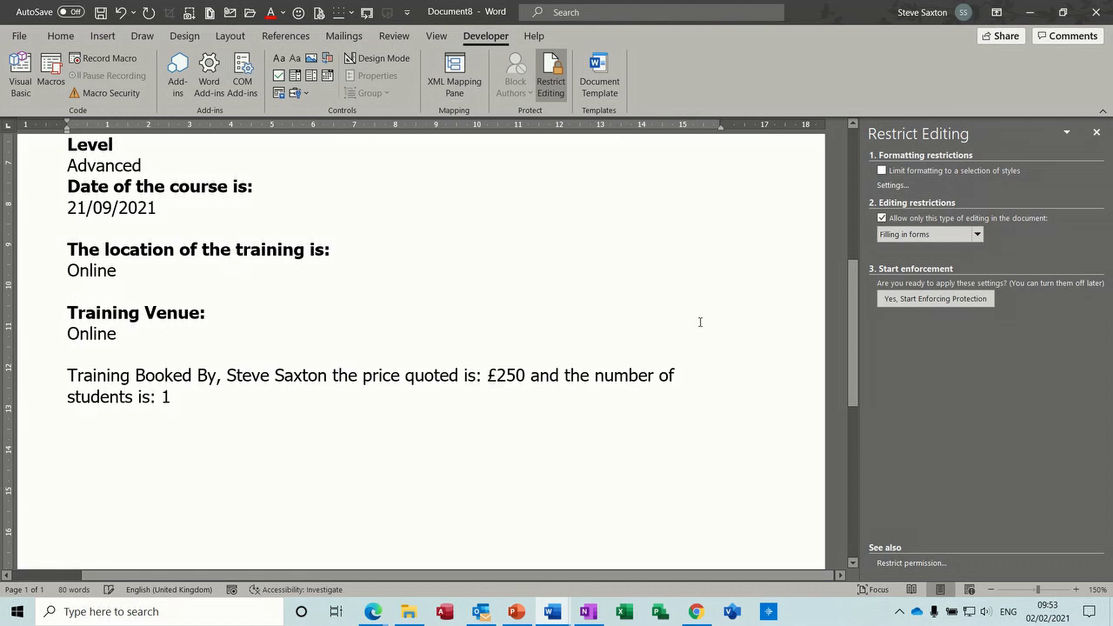
left_click_drag(850, 354, 853, 271)
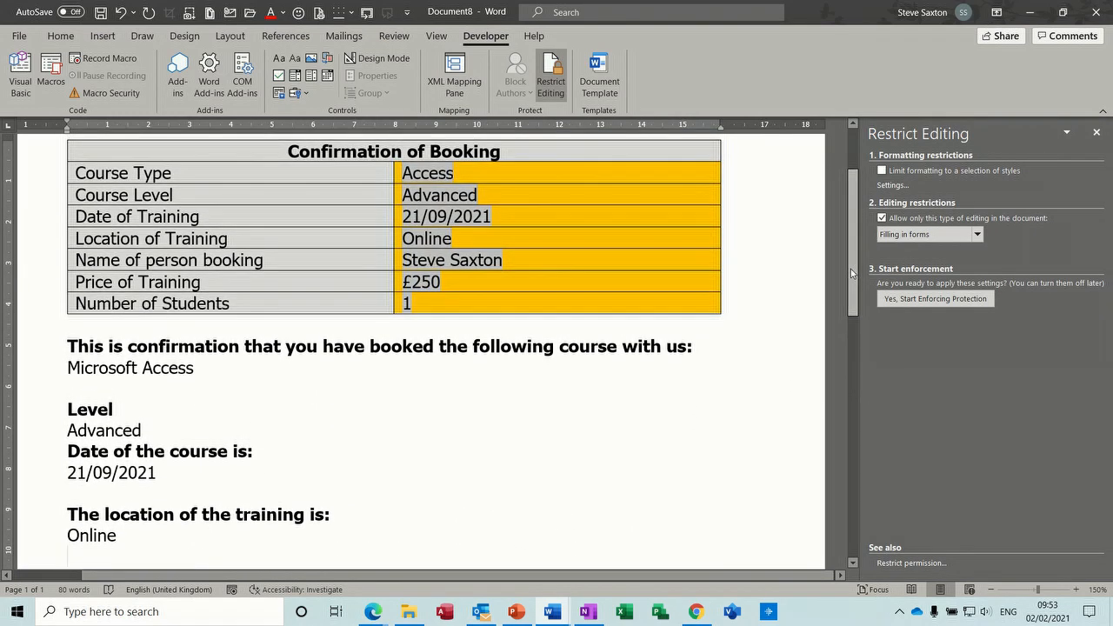
- Re-protect the form and switch Location of Training to Classroom to check the venue text
left_click(945, 307)
left_click(597, 362)
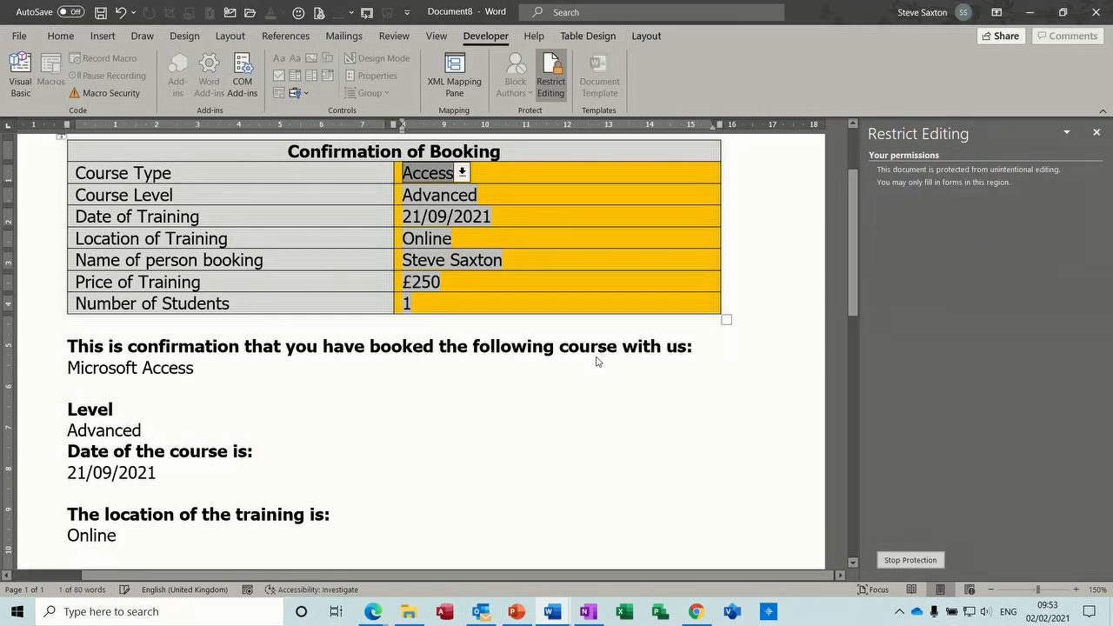
left_click(441, 241)
left_click(427, 286)
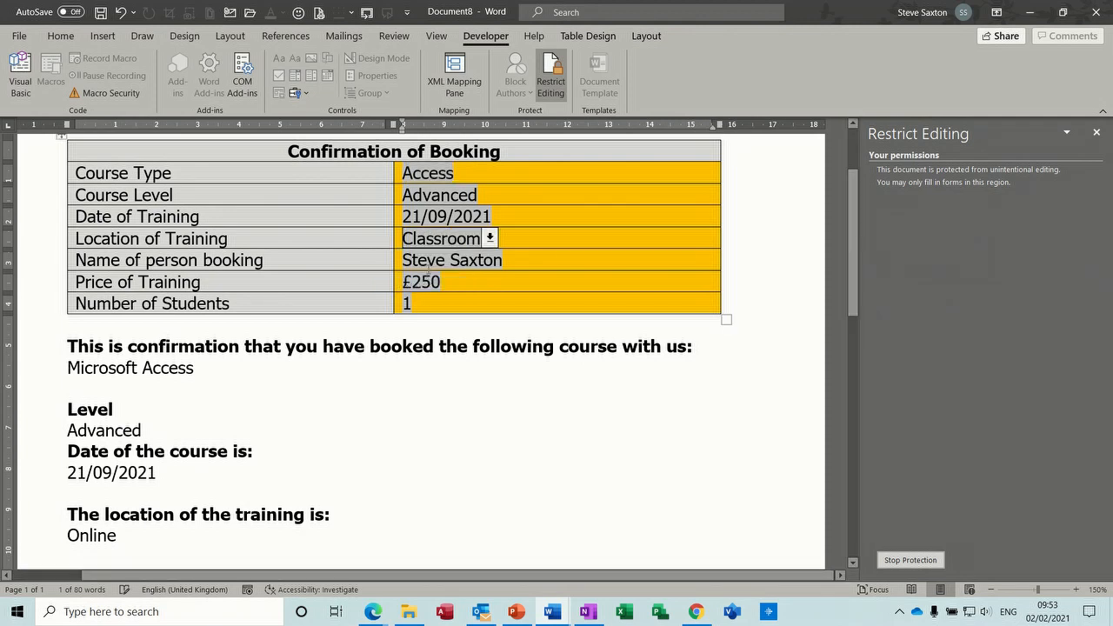
left_click(433, 263)
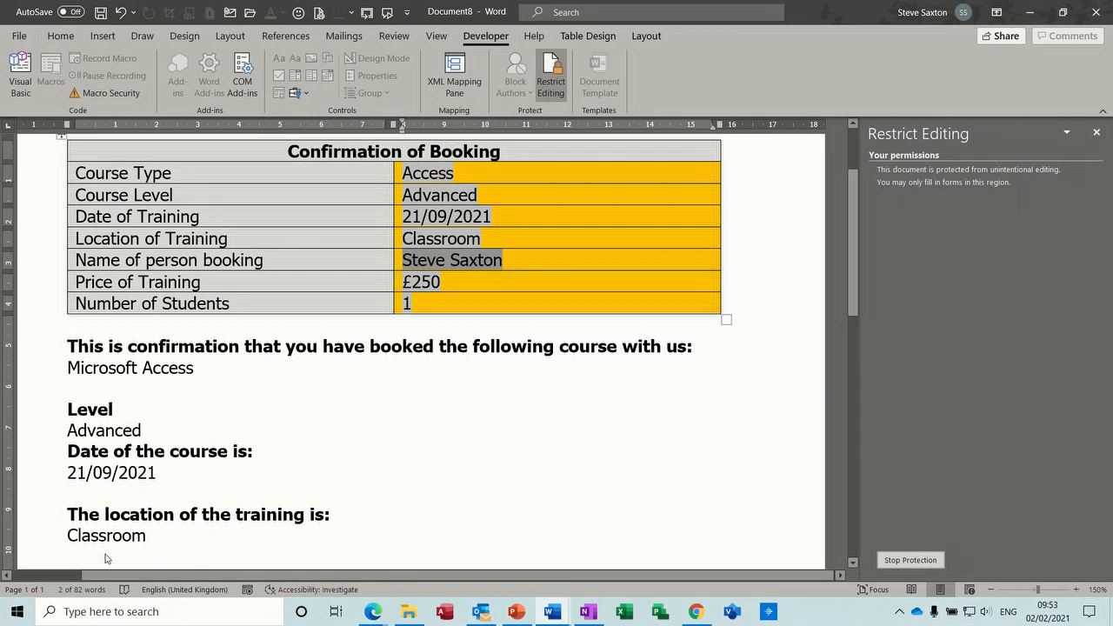
scroll(798, 340, "down", 3)
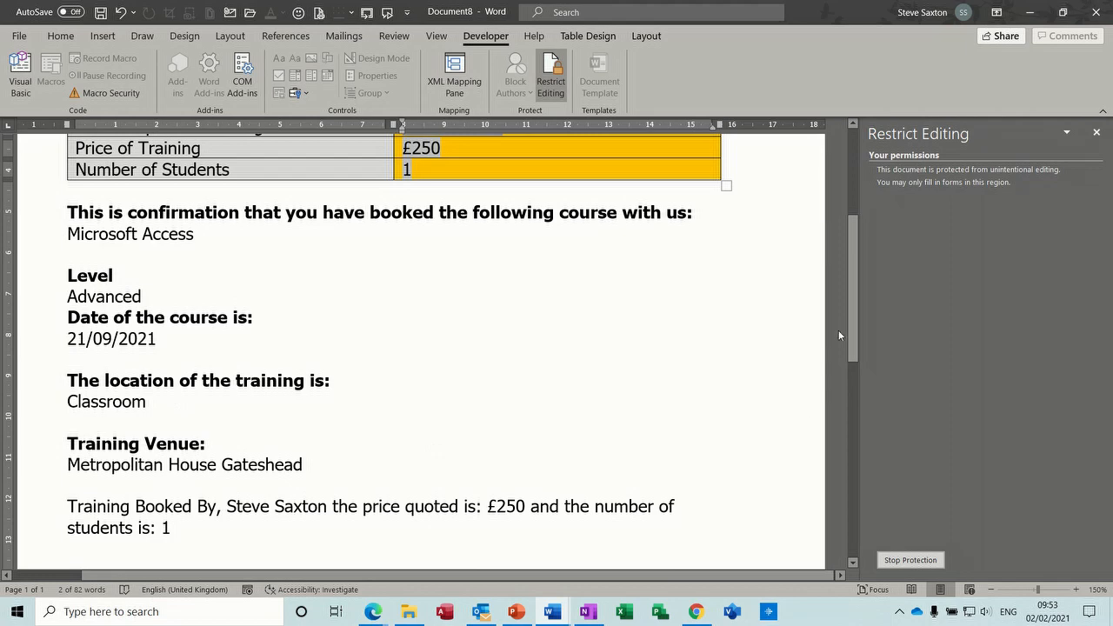
scroll(861, 288, "up", 5)
- Stop protection and reset Course Type and Course Level to None and the date to blank
left_click(896, 560)
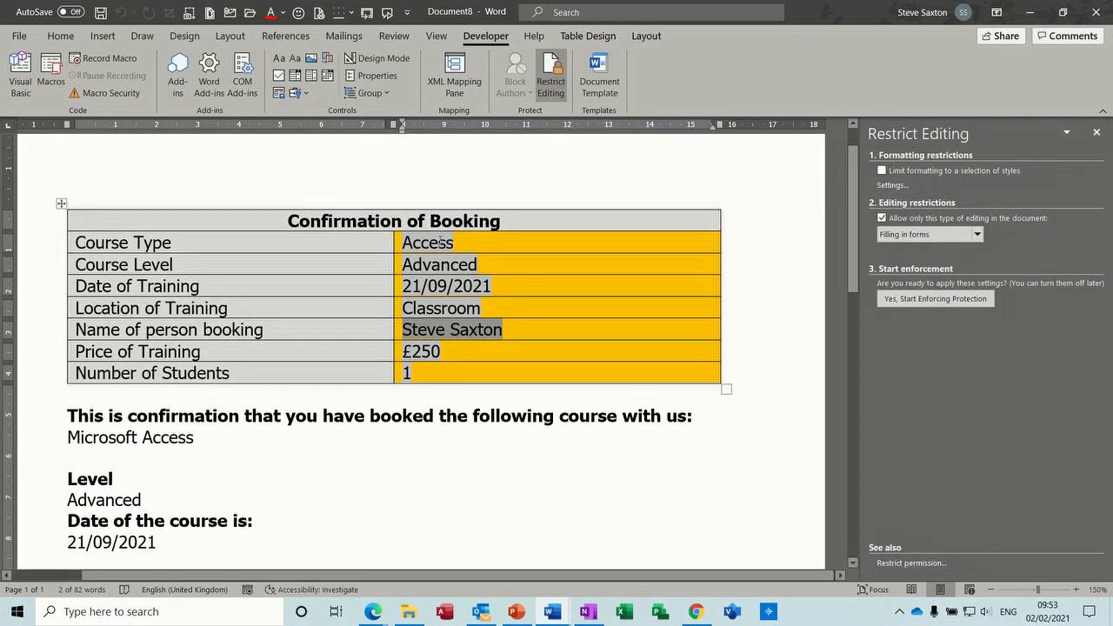
double_click(441, 242)
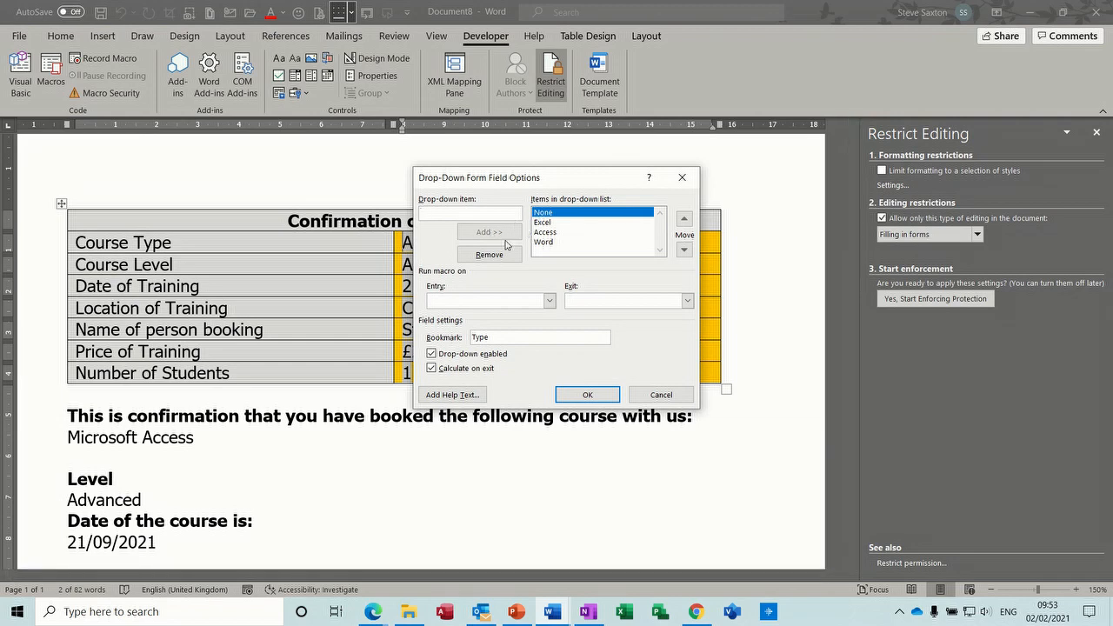
left_click(587, 394)
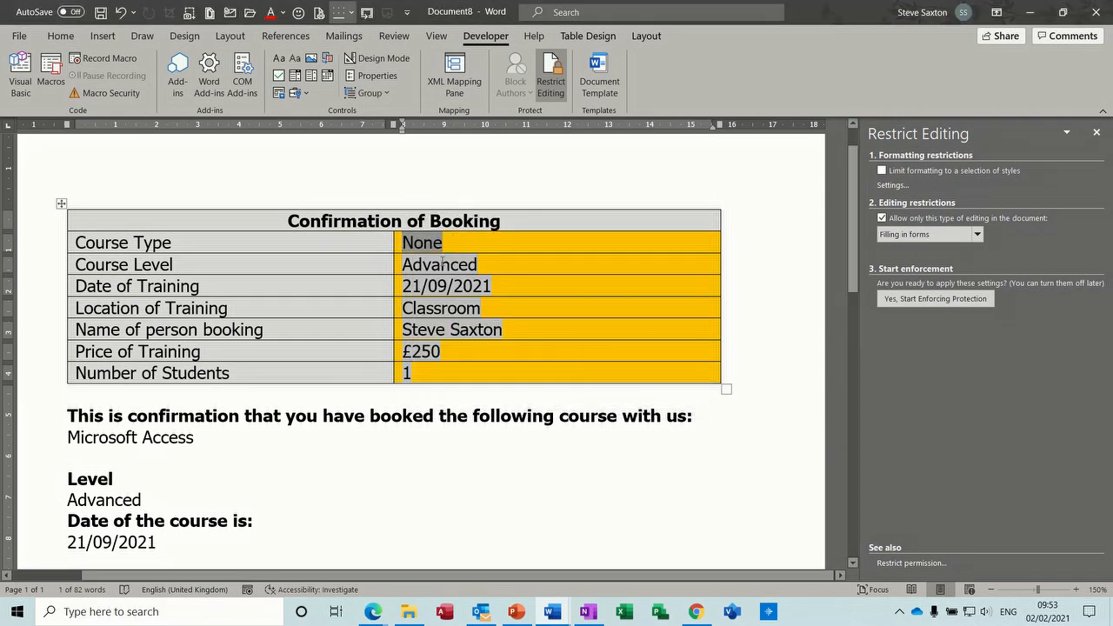
double_click(442, 262)
left_click(584, 394)
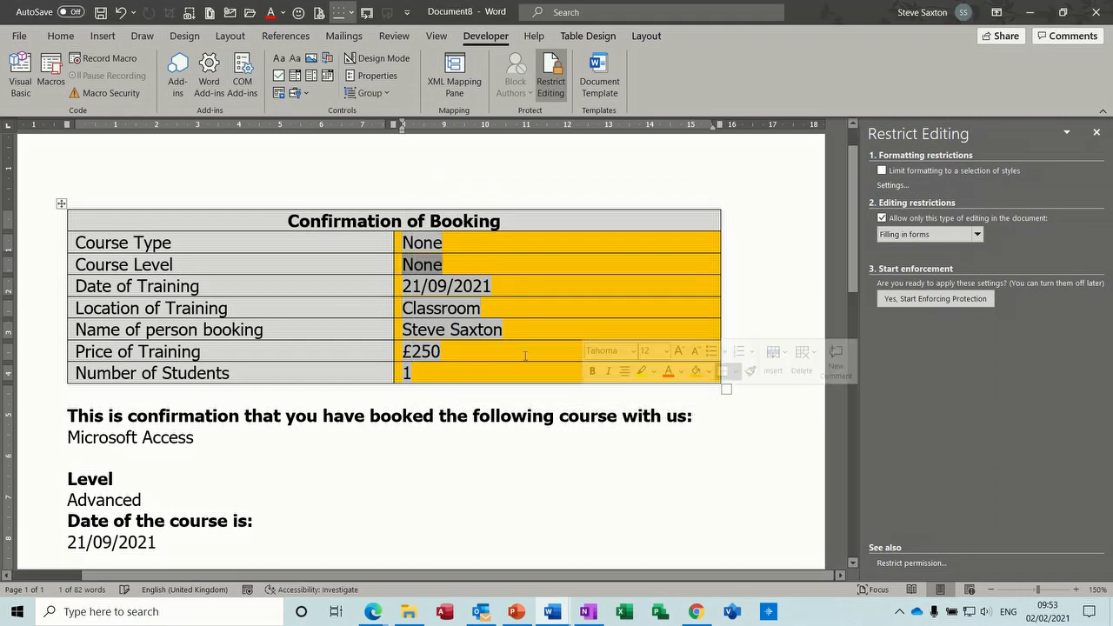
double_click(408, 288)
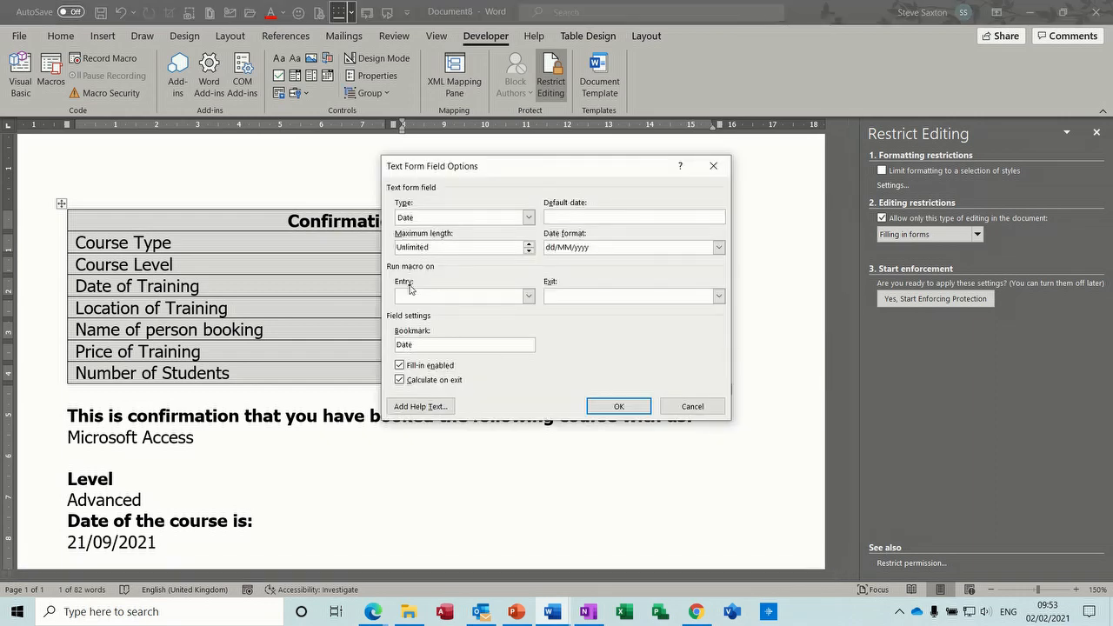
left_click(618, 406)
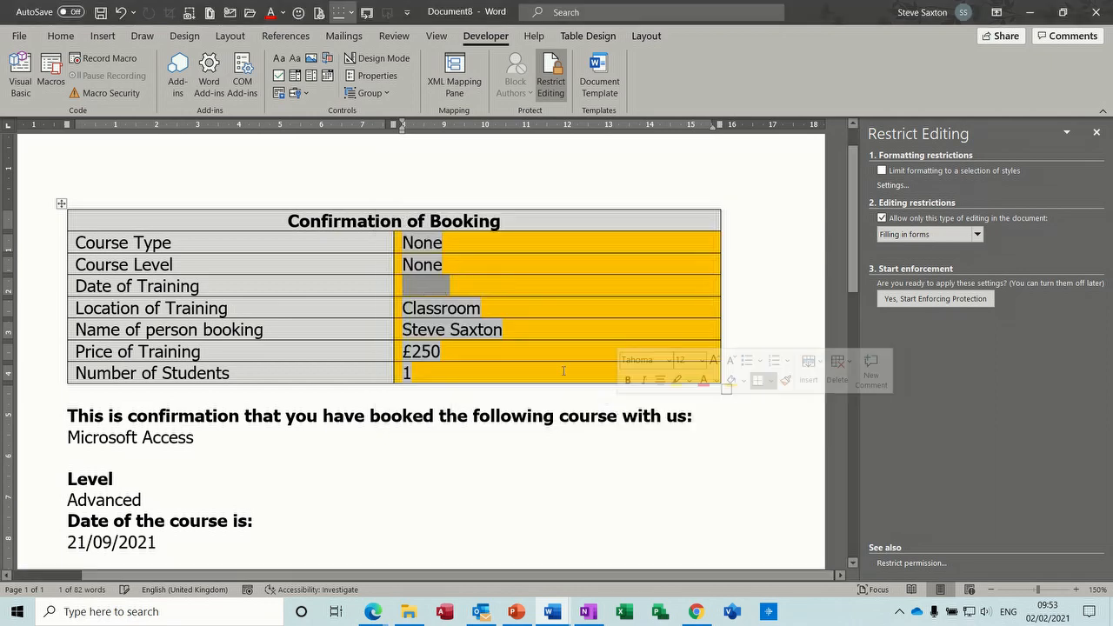
- Reset Location to None and leave the name, price and student-number defaults blank
double_click(435, 310)
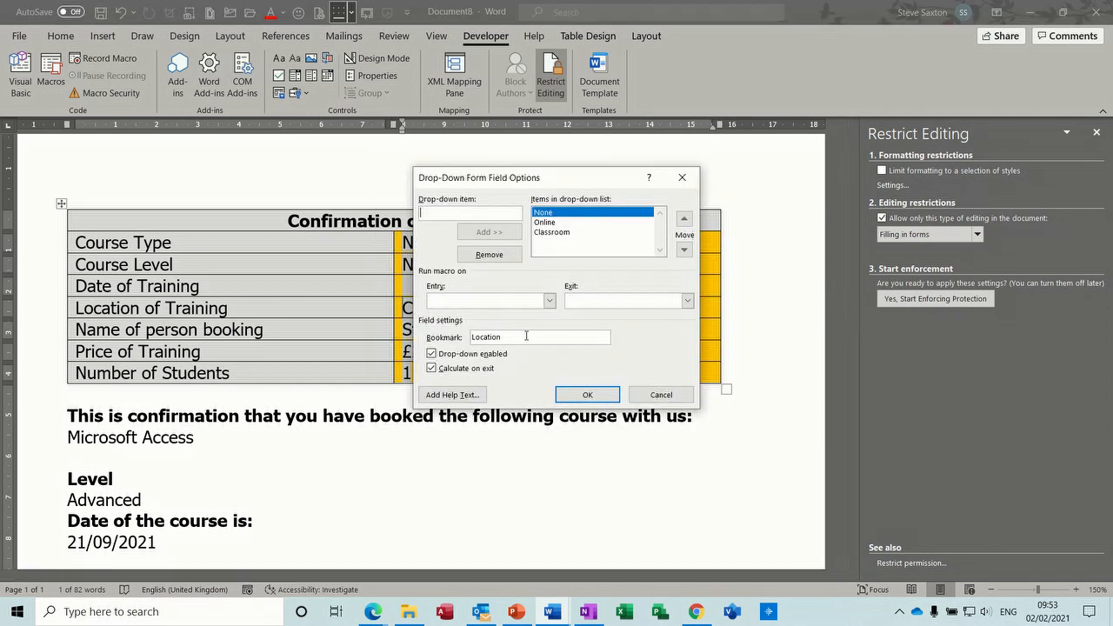
left_click(588, 398)
double_click(447, 329)
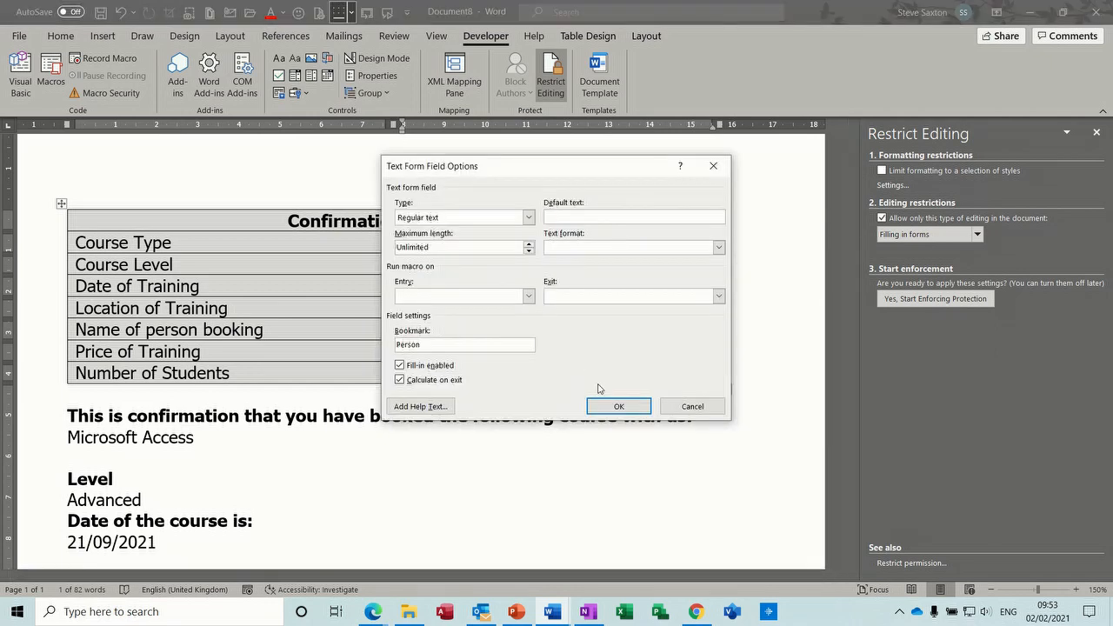
left_click(619, 404)
double_click(423, 348)
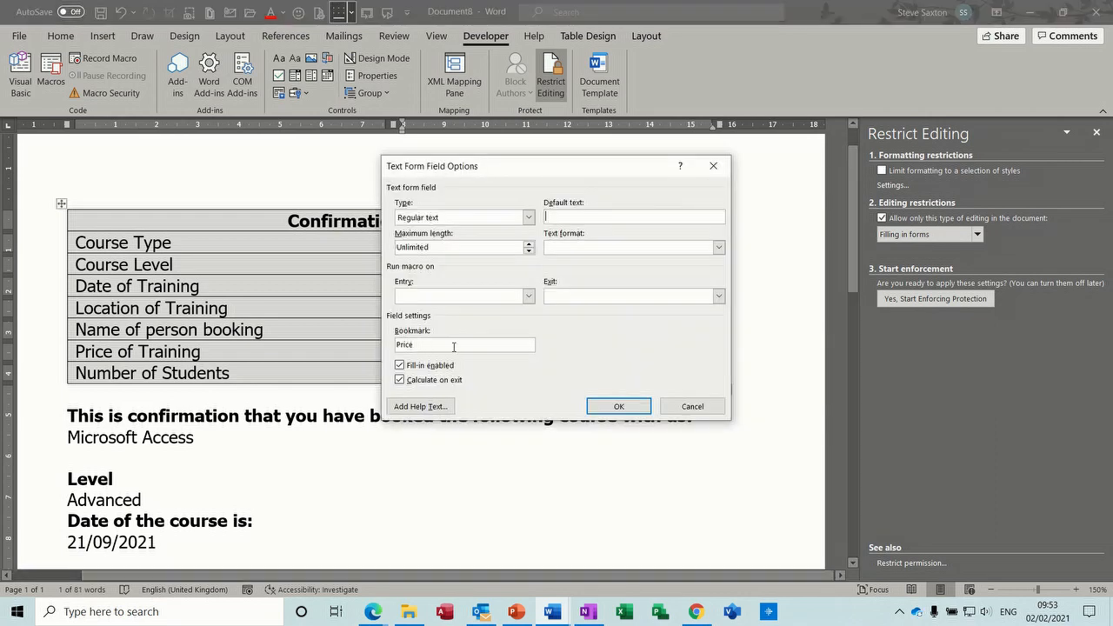
left_click(616, 403)
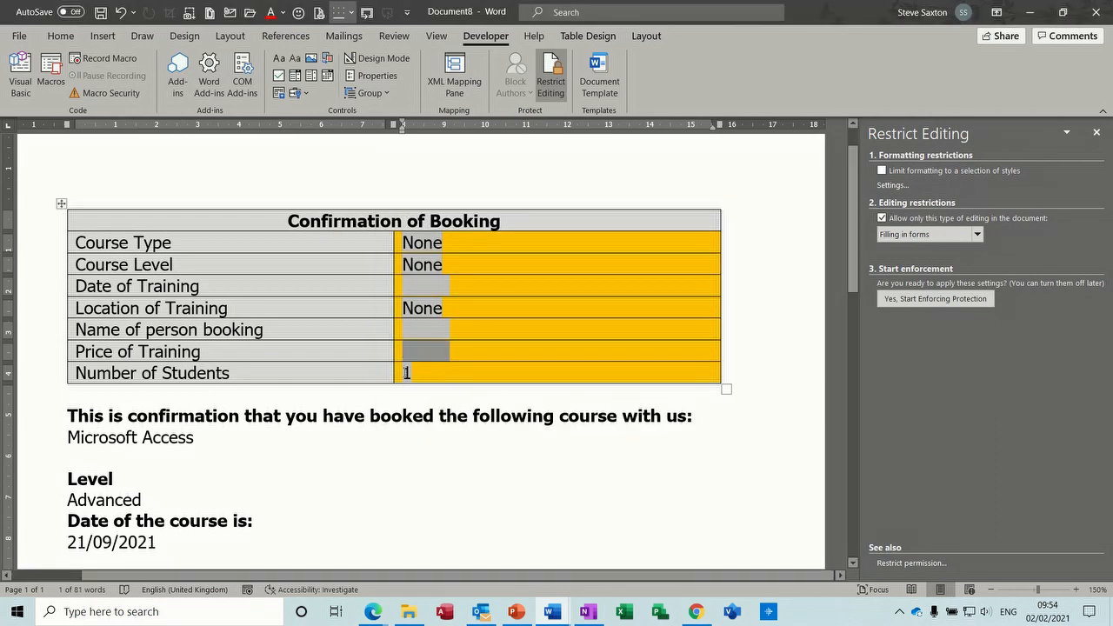
left_click(406, 373)
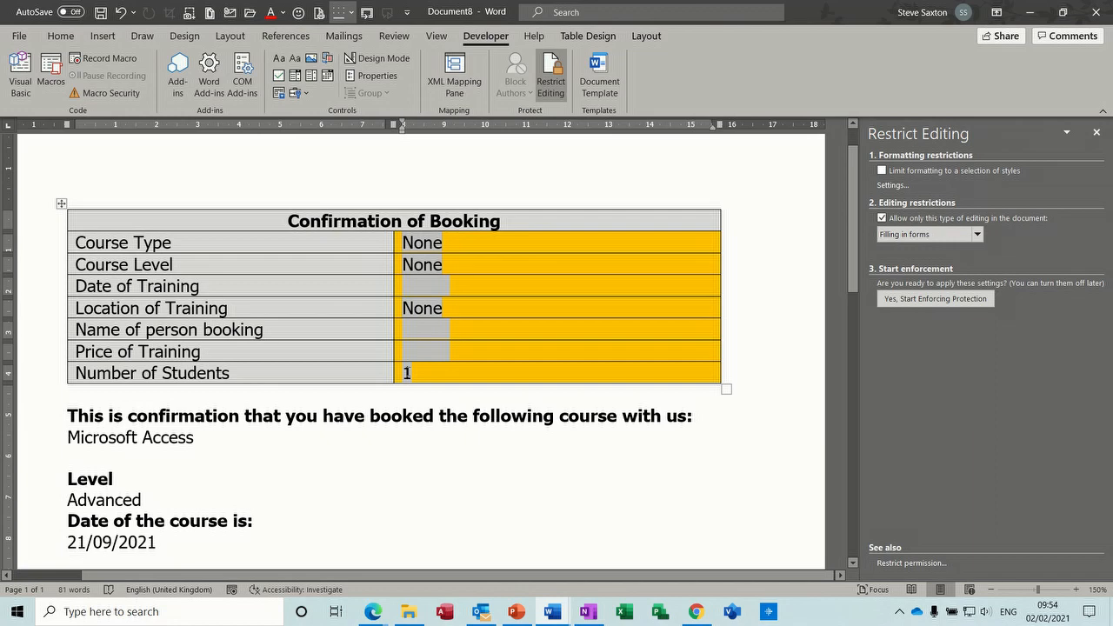
double_click(406, 372)
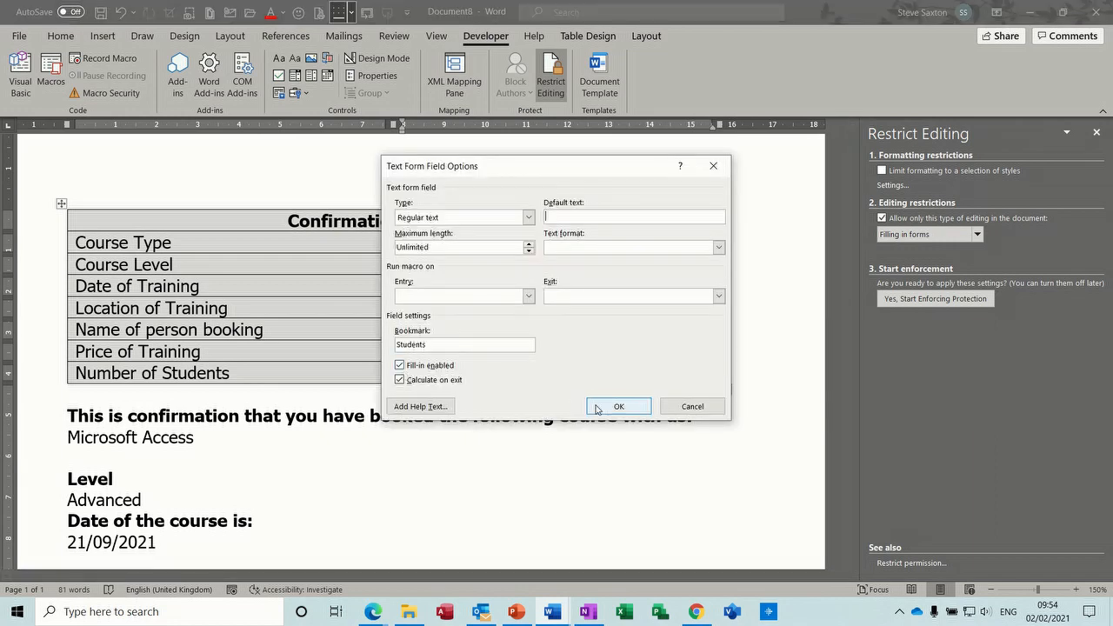
left_click(618, 404)
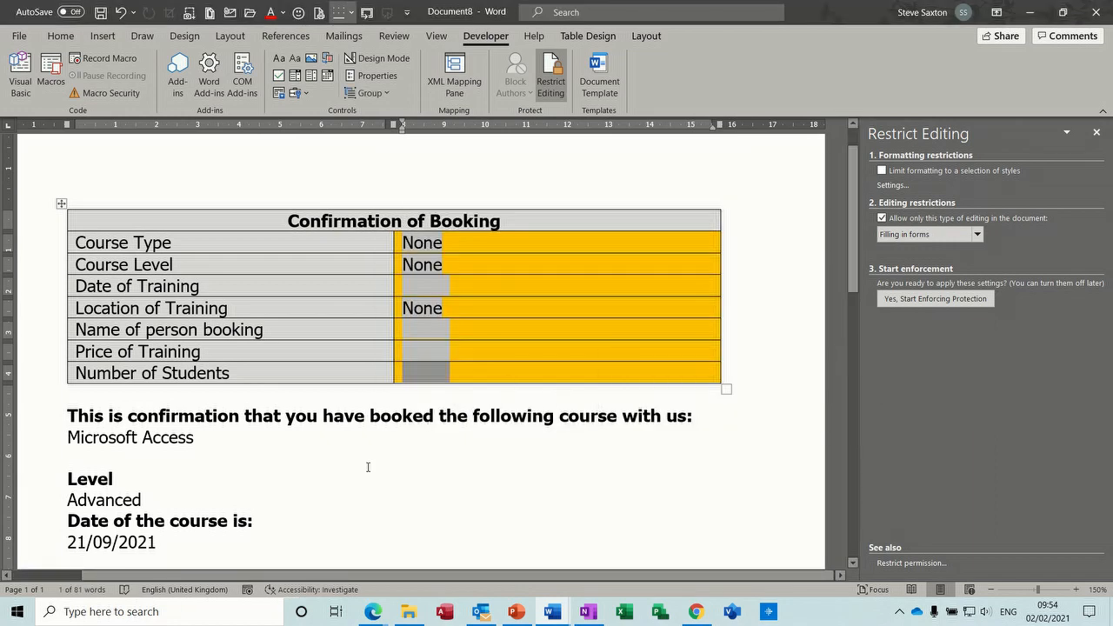
- Check the linked Access and Advanced text in the body, then return to Course Type
double_click(170, 437)
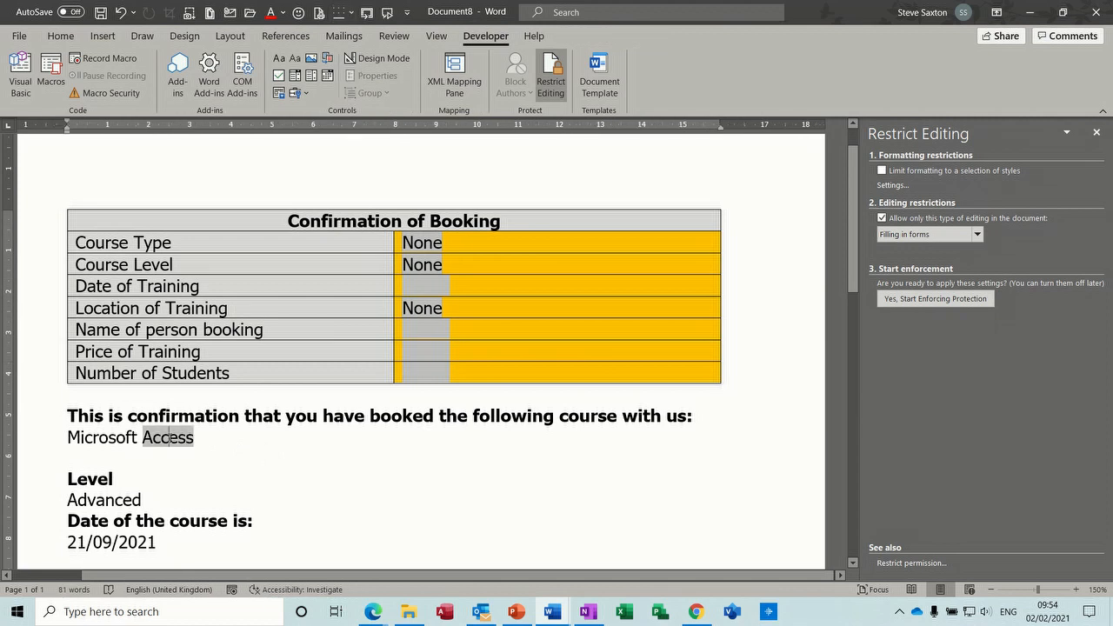
left_click(108, 438)
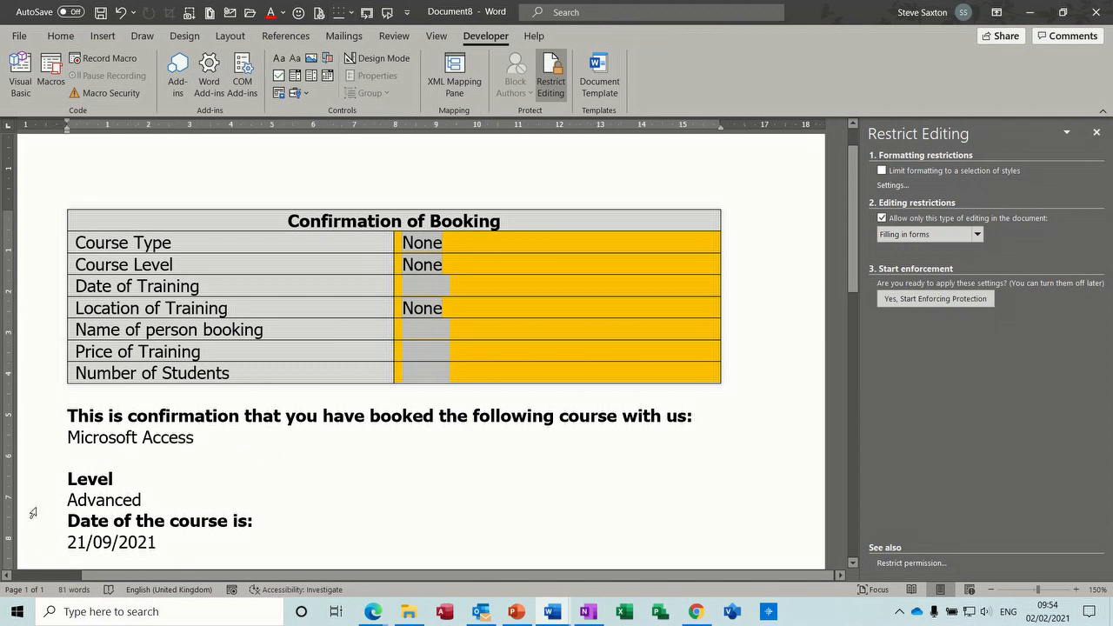
double_click(90, 494)
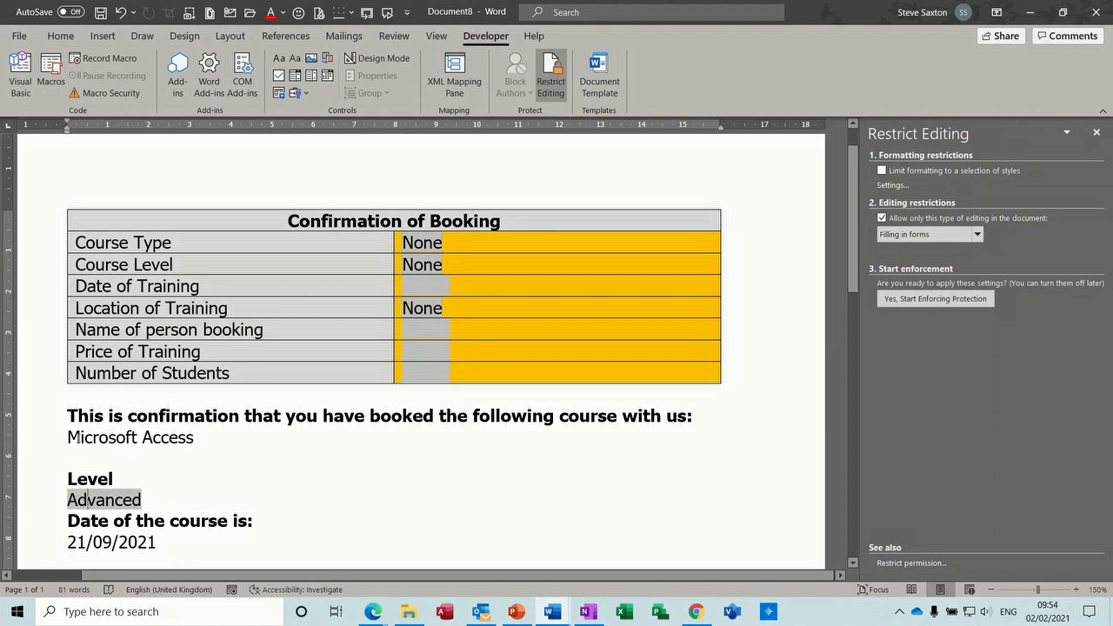
left_click(80, 437)
left_click(435, 240)
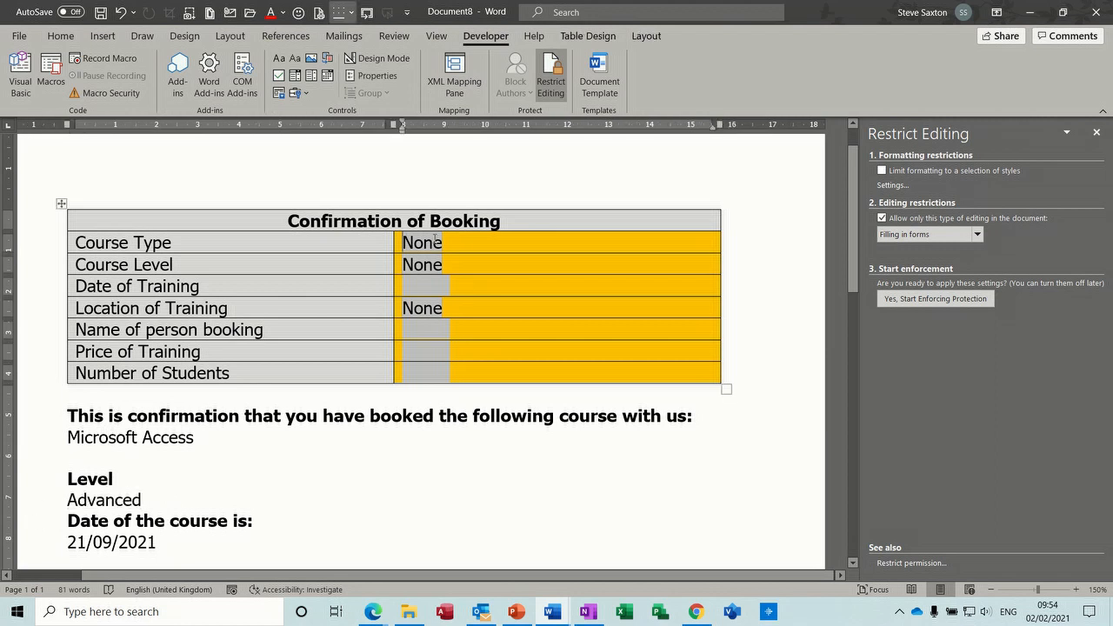
- Re-enforce filling-in-forms protection with no password so the body reads 'Microsoft None' and 'Level None'
left_click(897, 299)
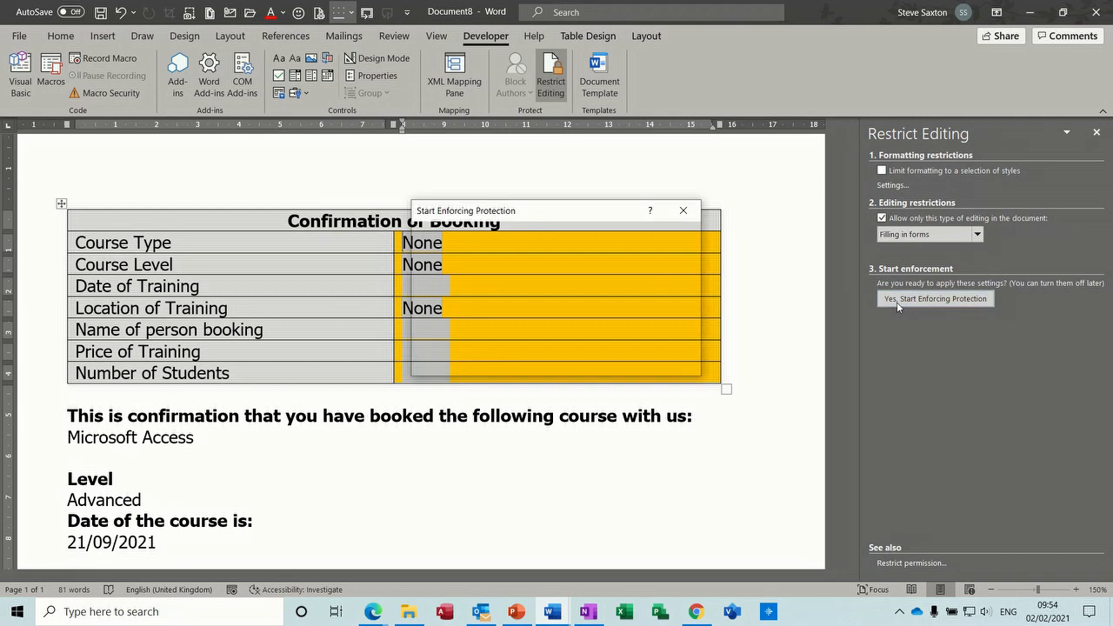
left_click(589, 366)
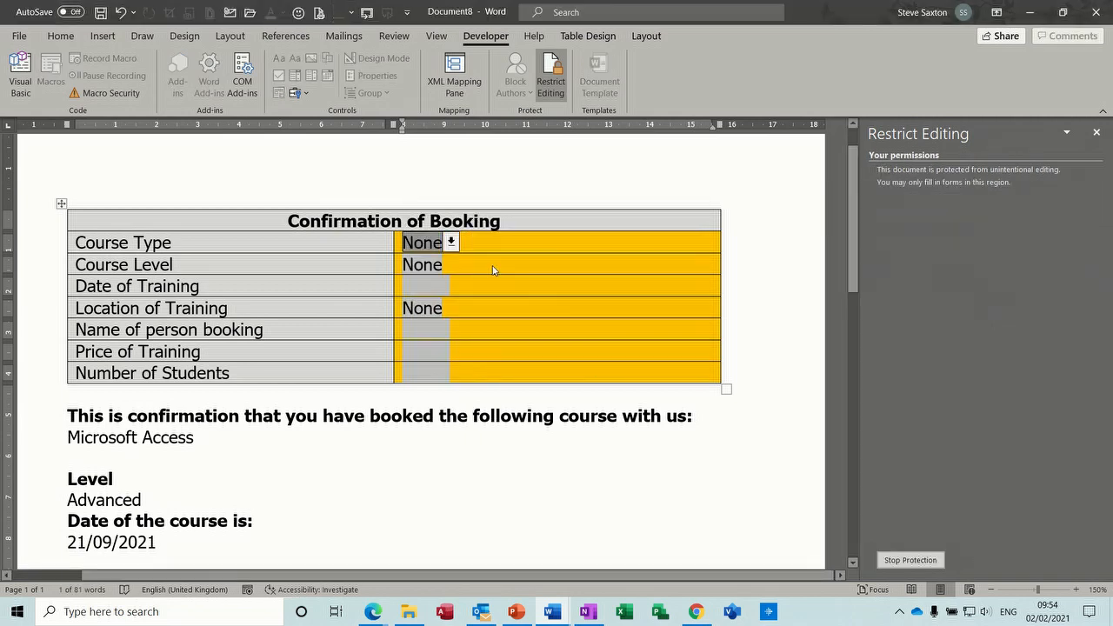
left_click(430, 267)
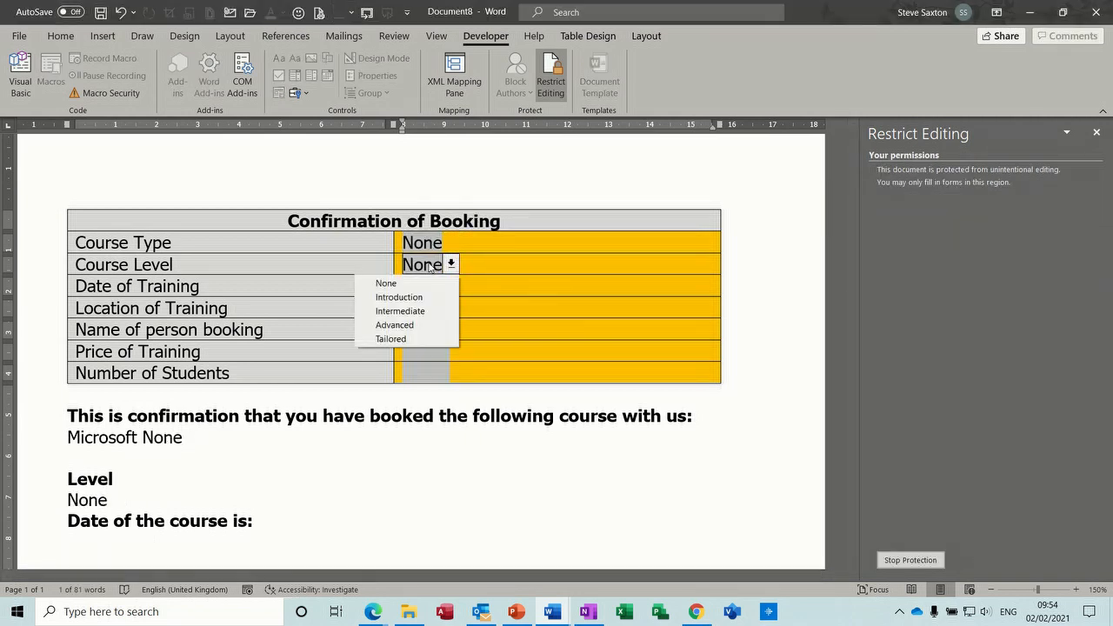